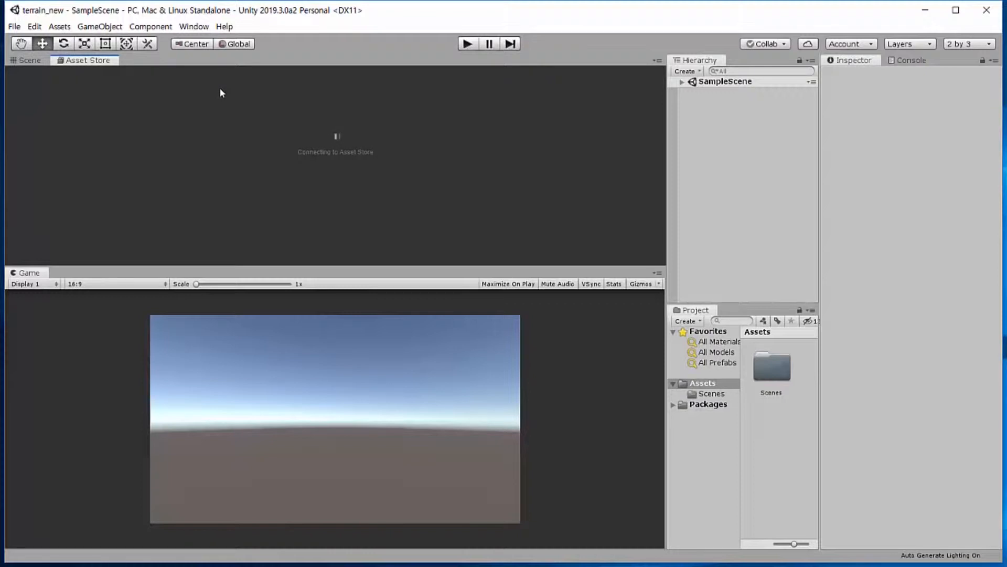
Search the Asset Store for "standard assets" and open the Standard Assets package by Unity Technologies
click(303, 103)
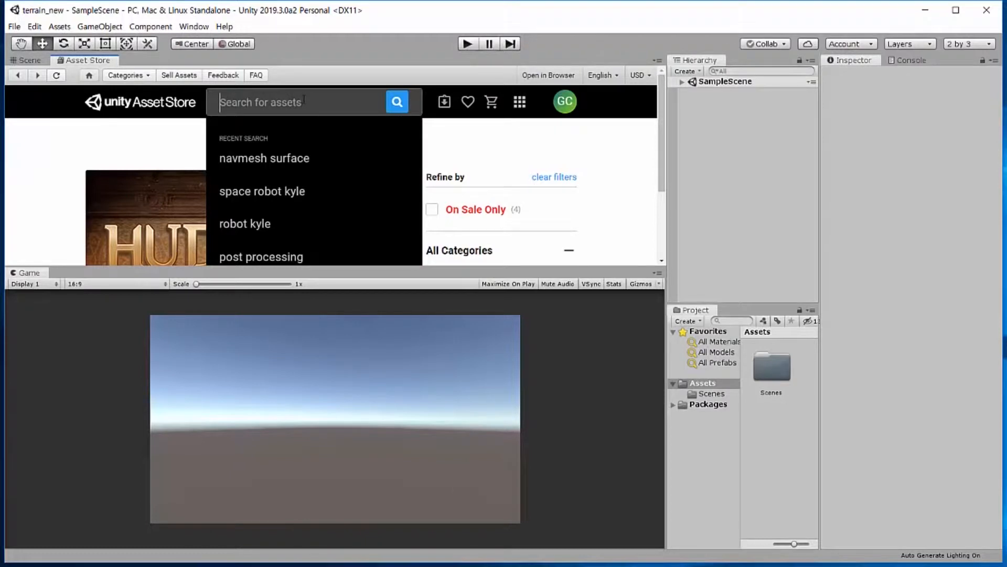
text(sta)
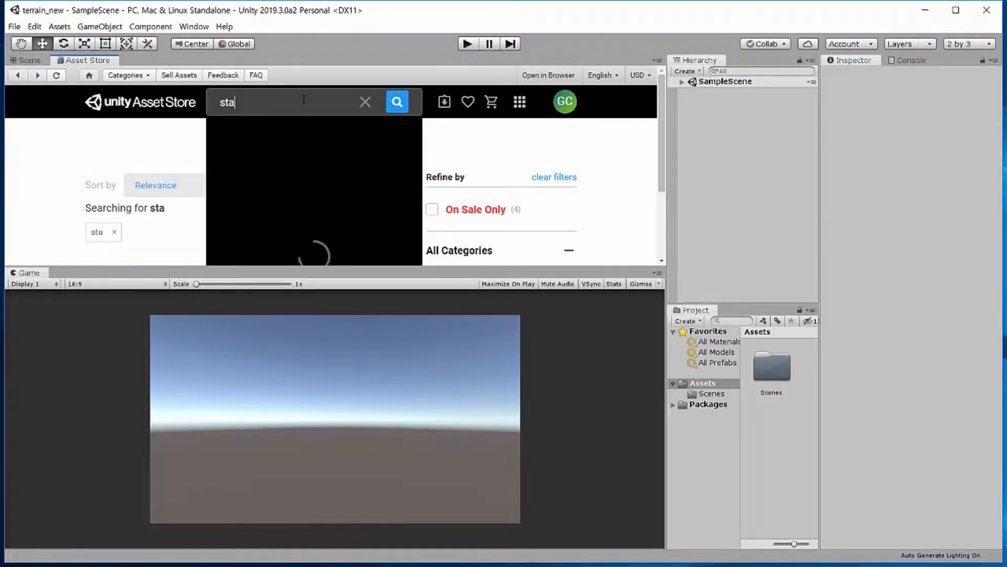
text(ndard )
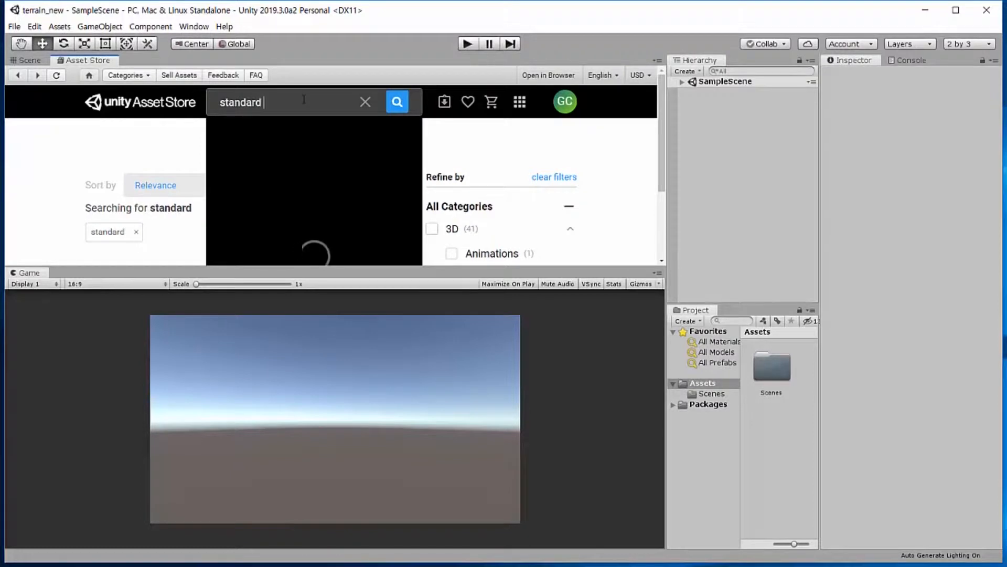
text(assets)
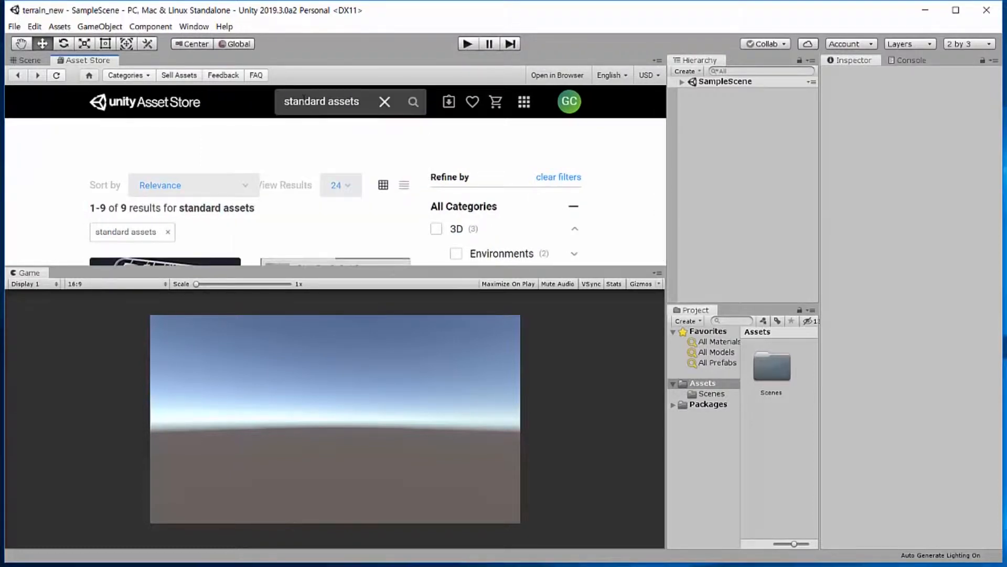
scroll(209, 188, down, 2)
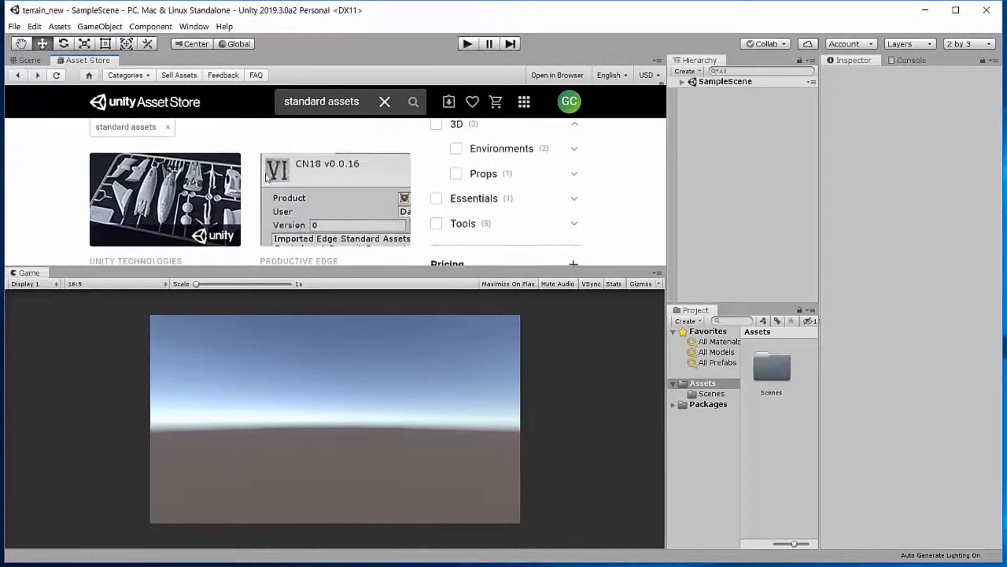
click(208, 187)
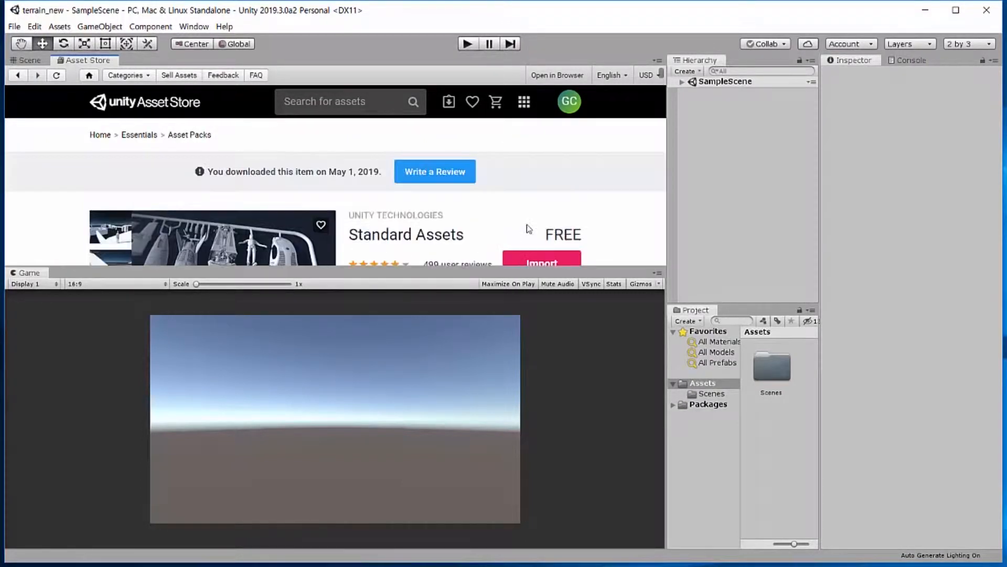
Import the Standard Assets package into the project with all of its files included
click(533, 260)
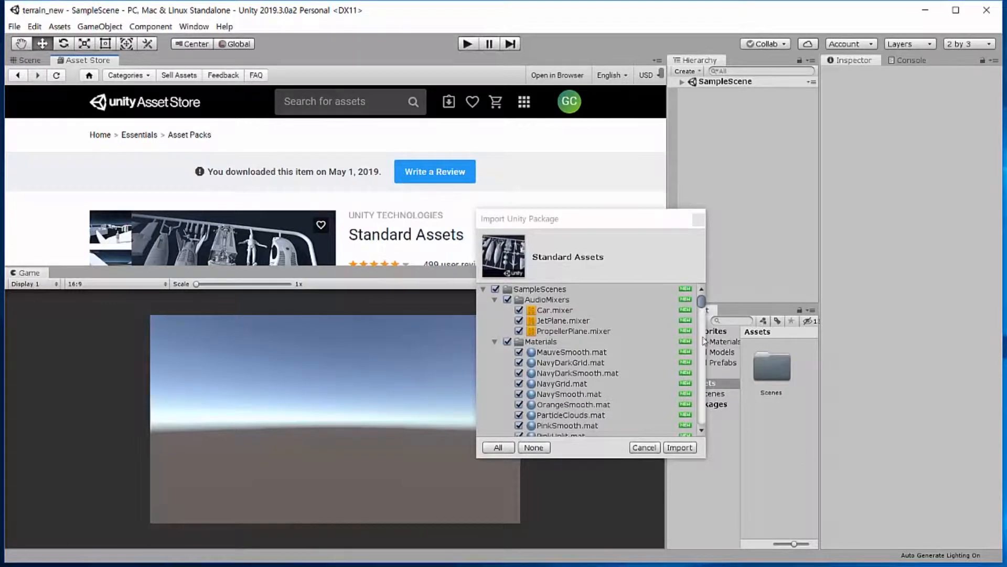
drag(625, 218, 543, 124)
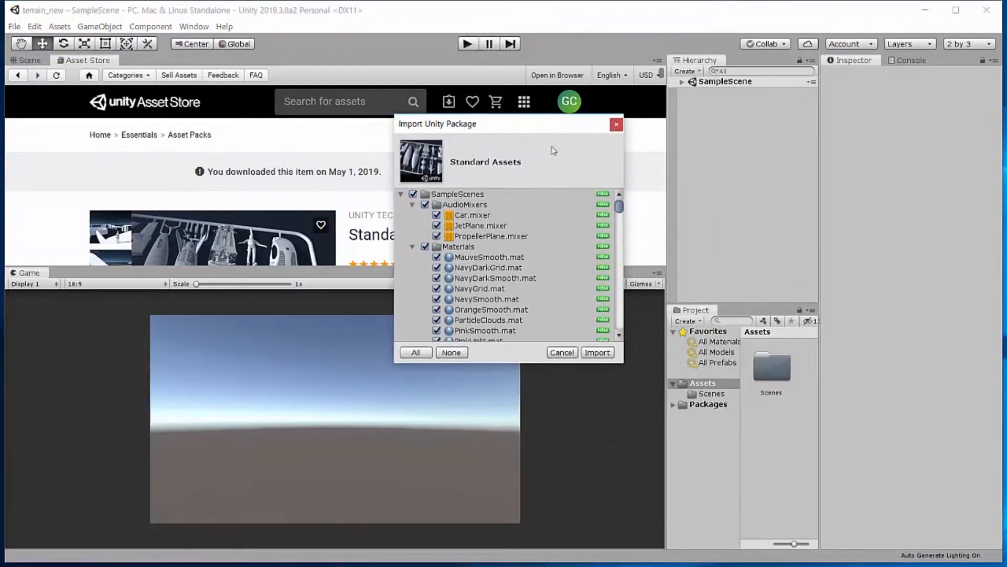
drag(623, 365, 625, 477)
drag(621, 214, 617, 439)
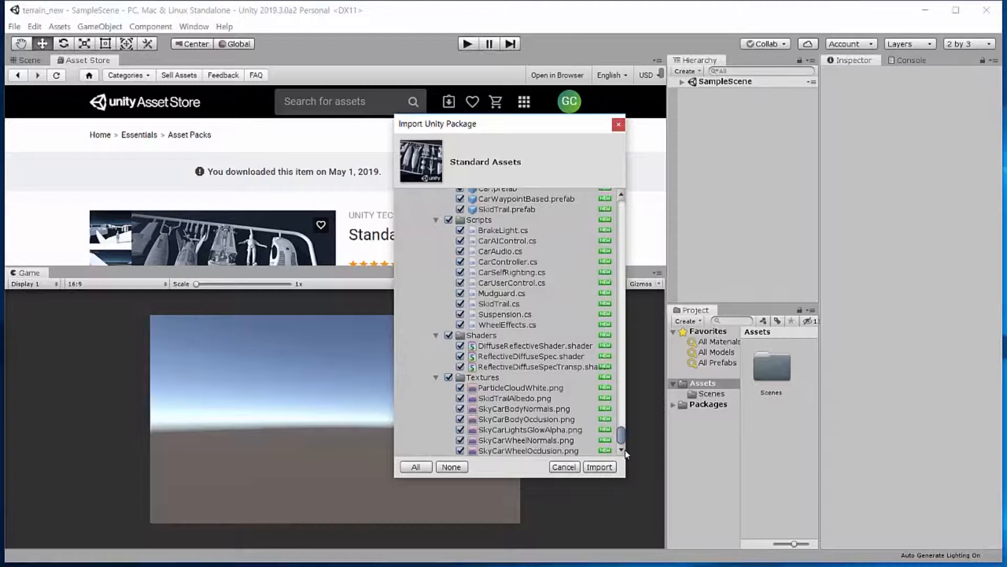
click(599, 467)
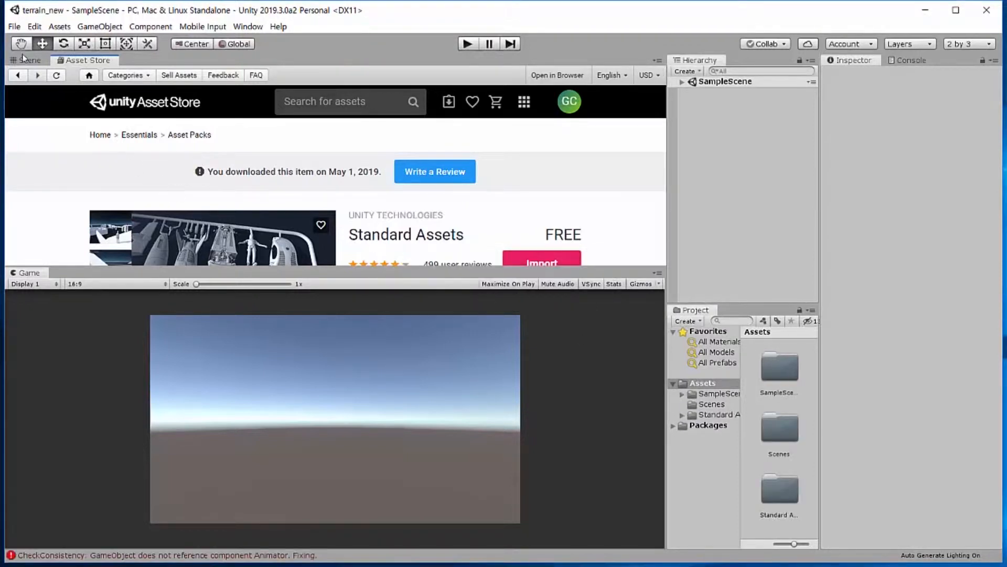
Return to the Scene view and add a Terrain 3D object to SampleScene
click(27, 60)
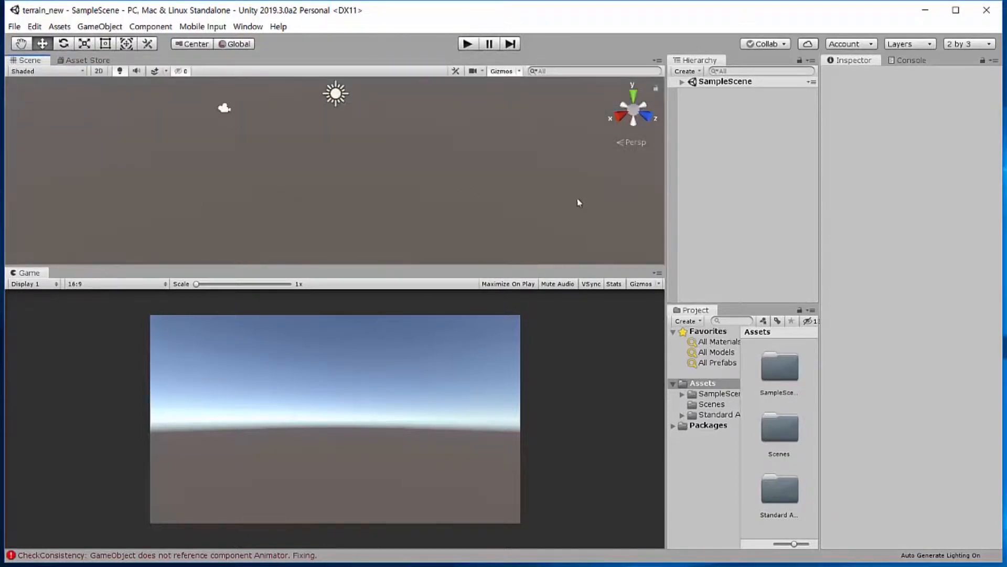
right_click(691, 106)
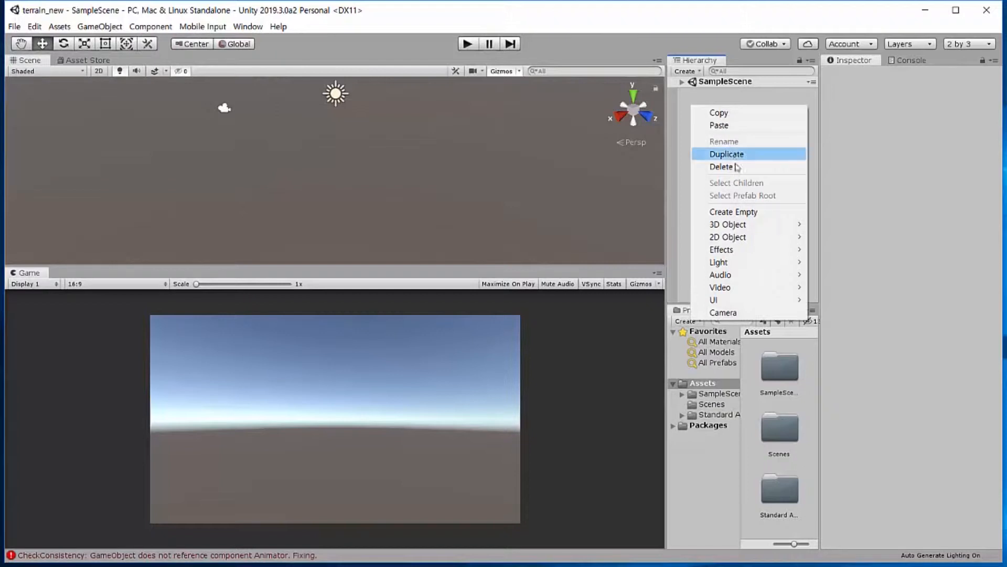
mouse_move(761, 230)
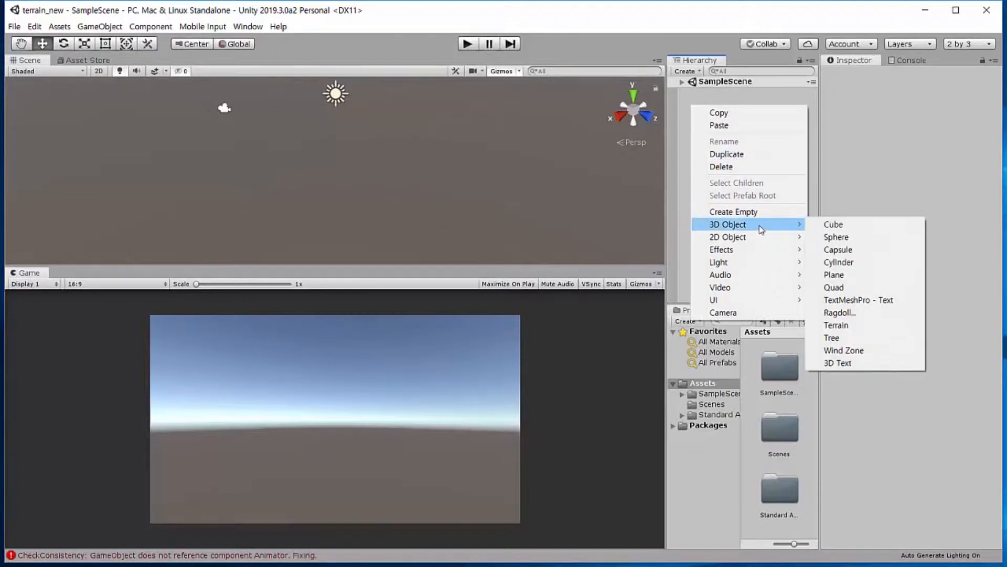
click(843, 329)
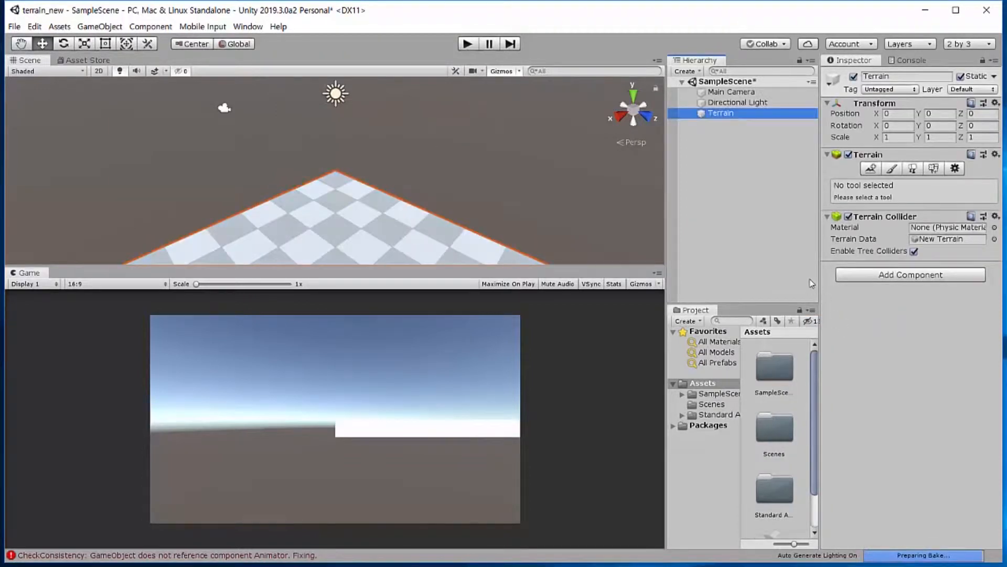
Set up the Terrain's Raise or Lower Terrain tool with builtin_brush_2, brush size 106 and opacity 40
right_drag(474, 139, 44, 164)
key(s)
key(a)
key(e)
key(s)
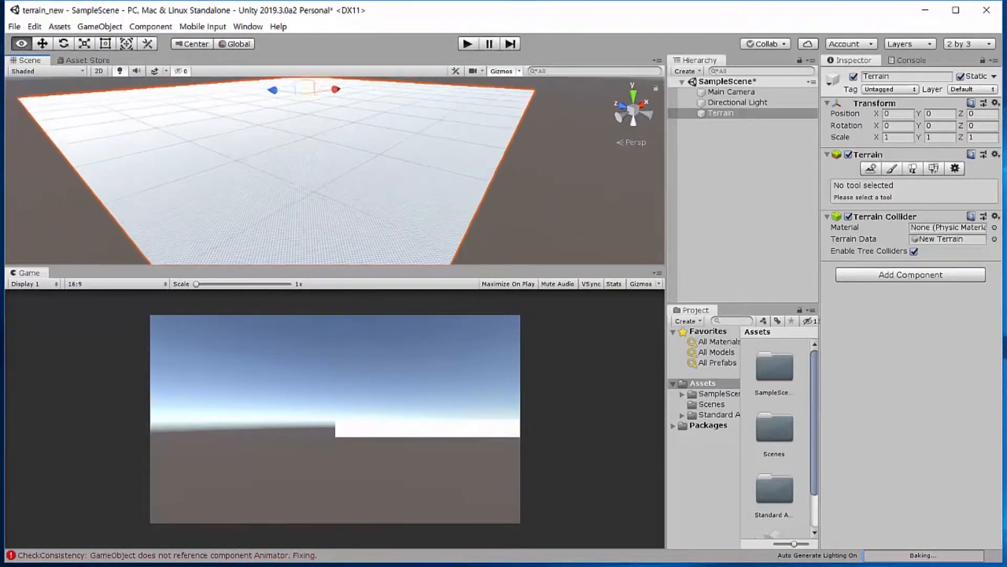
right_drag(44, 164, 45, 167)
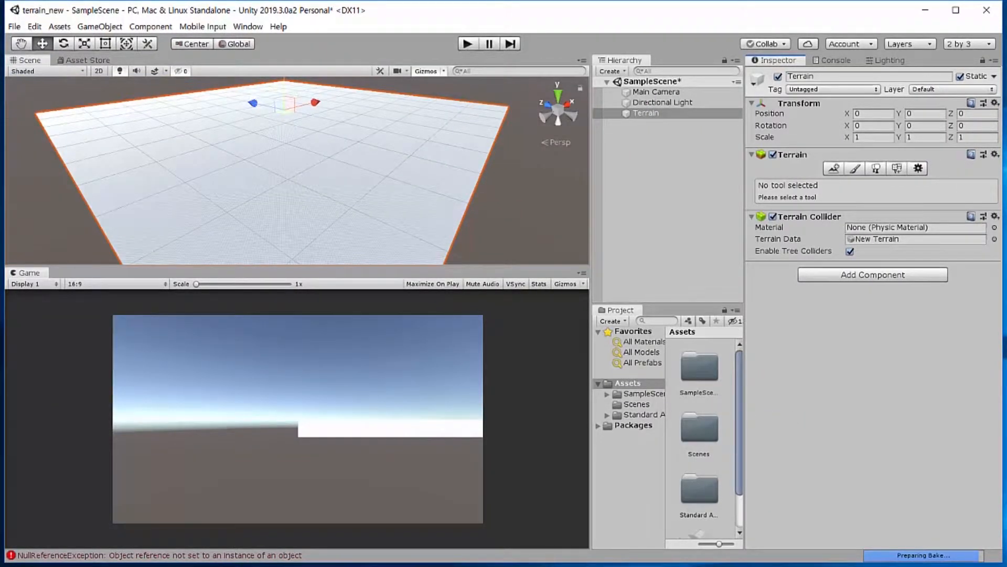
click(854, 173)
click(646, 114)
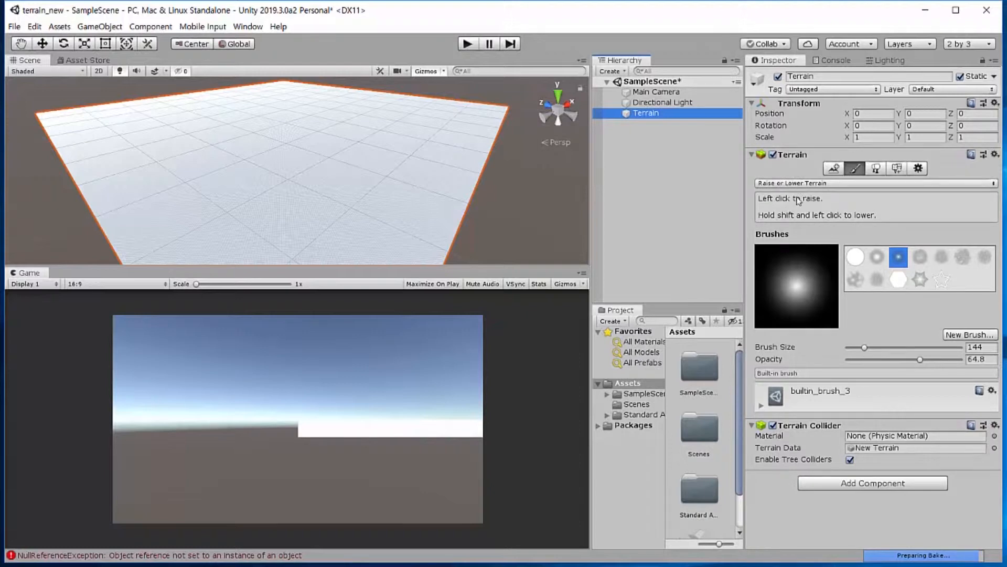
click(877, 256)
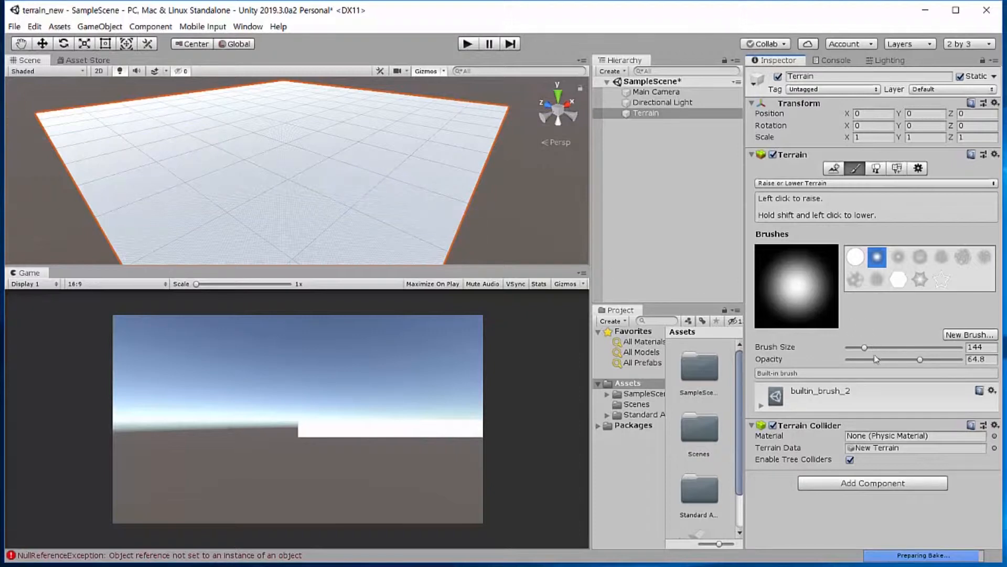
drag(864, 348, 860, 352)
mouse_move(921, 362)
mouse_down()
mouse_move(898, 367)
mouse_move(923, 359)
mouse_up()
text(40)
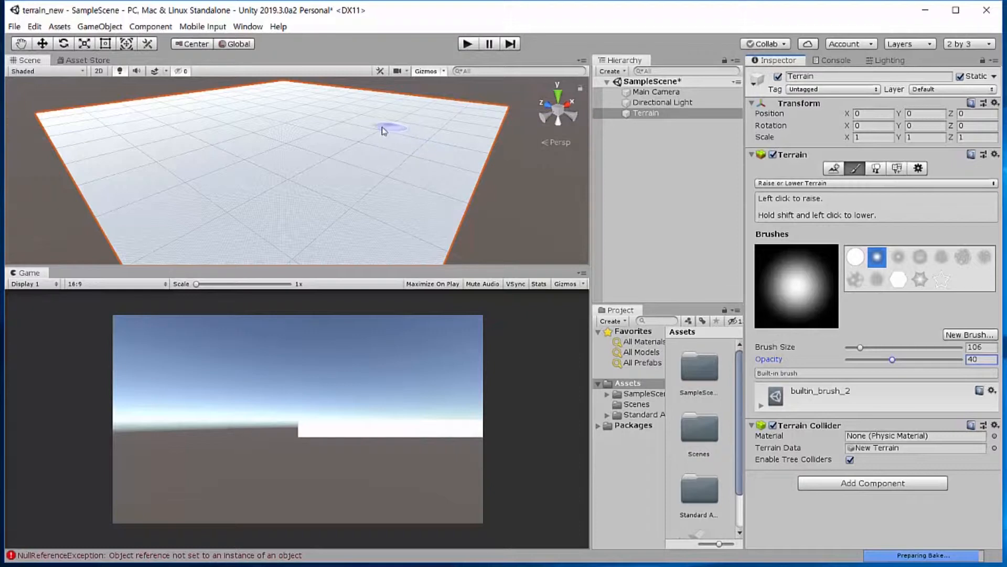
Raise several rolling hills and ridges across the flat terrain with the sculpting brush
mouse_move(387, 131)
mouse_down()
mouse_move(417, 155)
mouse_move(425, 149)
mouse_up()
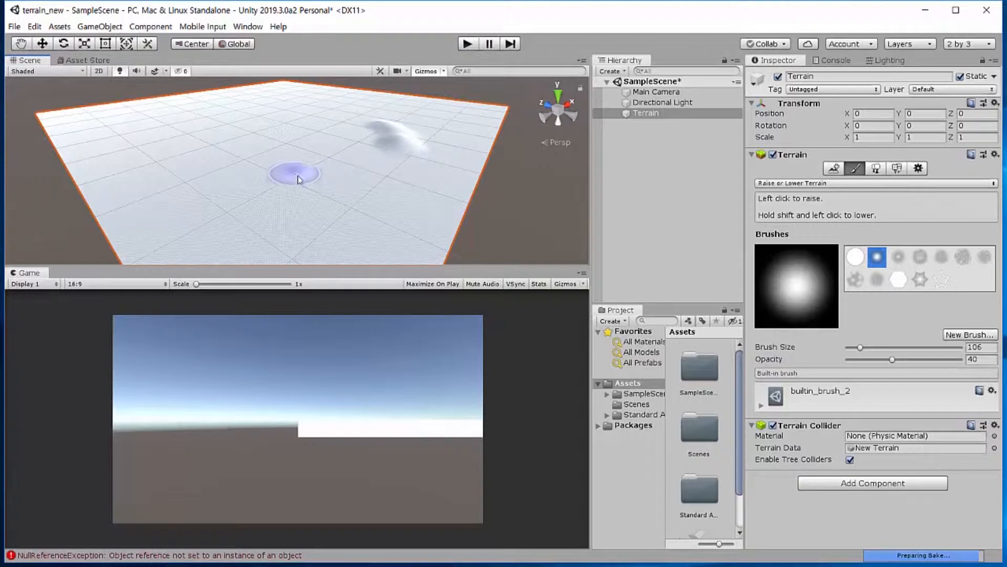
mouse_move(197, 120)
mouse_down()
mouse_move(175, 135)
mouse_move(191, 173)
mouse_move(243, 149)
mouse_up()
mouse_move(334, 106)
mouse_down()
mouse_move(291, 104)
mouse_move(331, 135)
mouse_move(281, 193)
mouse_up()
mouse_move(458, 122)
mouse_down()
mouse_move(442, 179)
mouse_move(396, 214)
mouse_move(405, 158)
mouse_up()
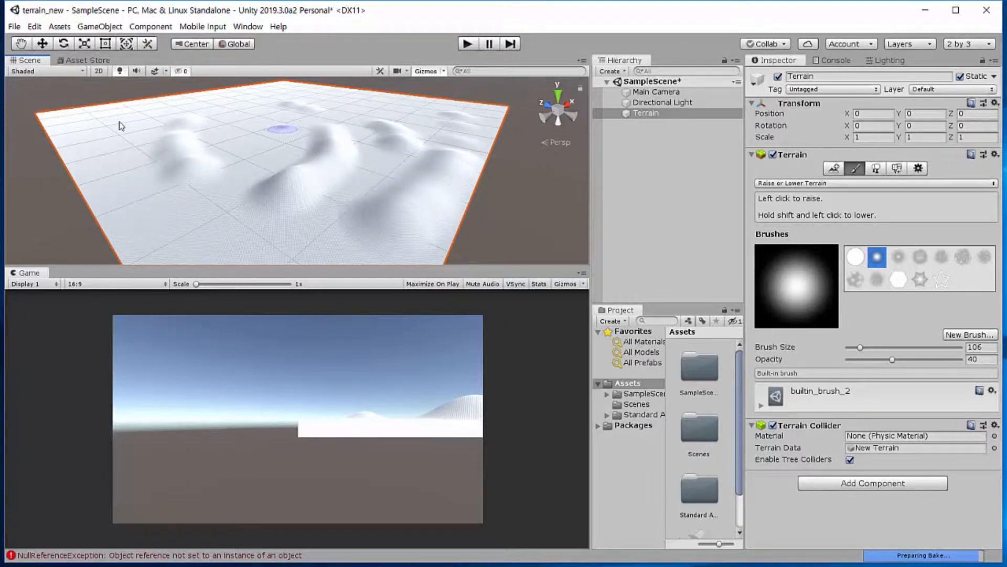
mouse_move(110, 152)
mouse_down()
mouse_move(145, 192)
mouse_move(220, 162)
mouse_up()
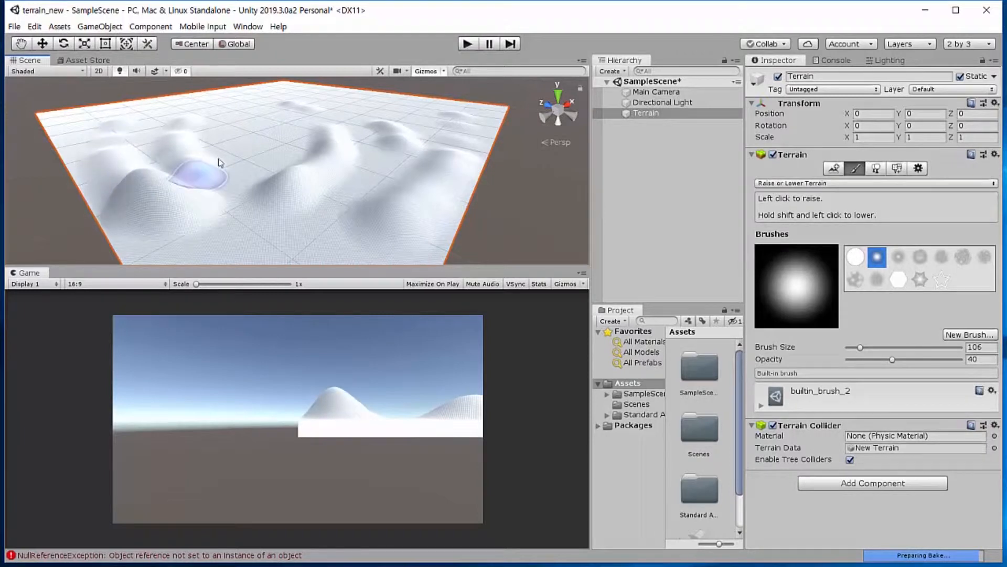
Raise four taller, pointed peaks spread along the far half of the terrain
drag(310, 114, 304, 119)
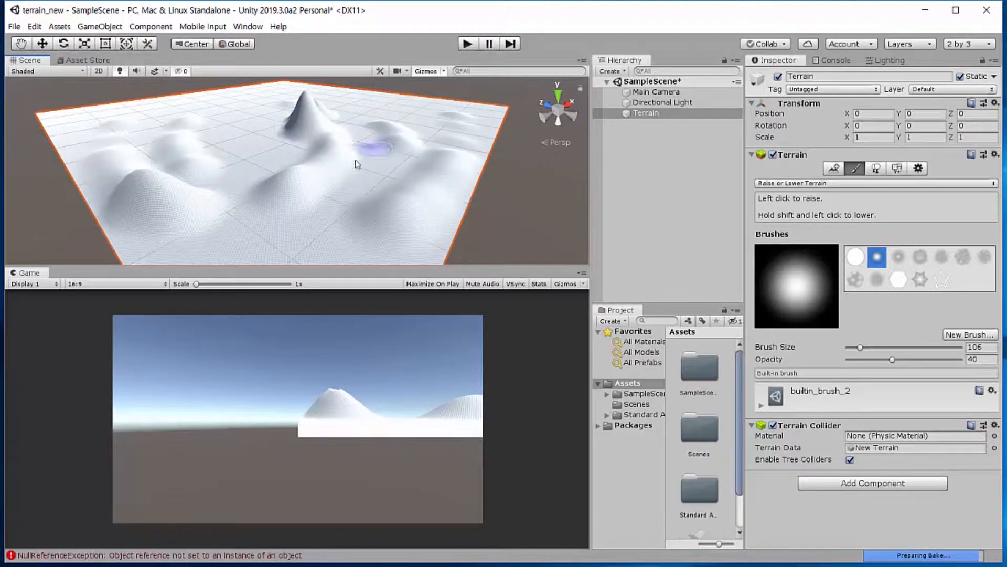
drag(116, 119, 123, 119)
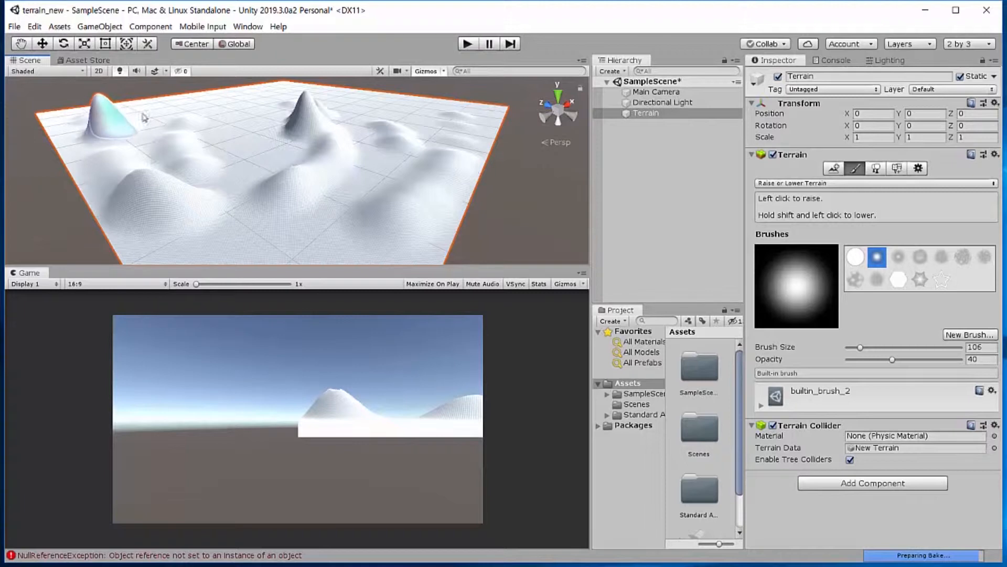
drag(231, 107, 232, 108)
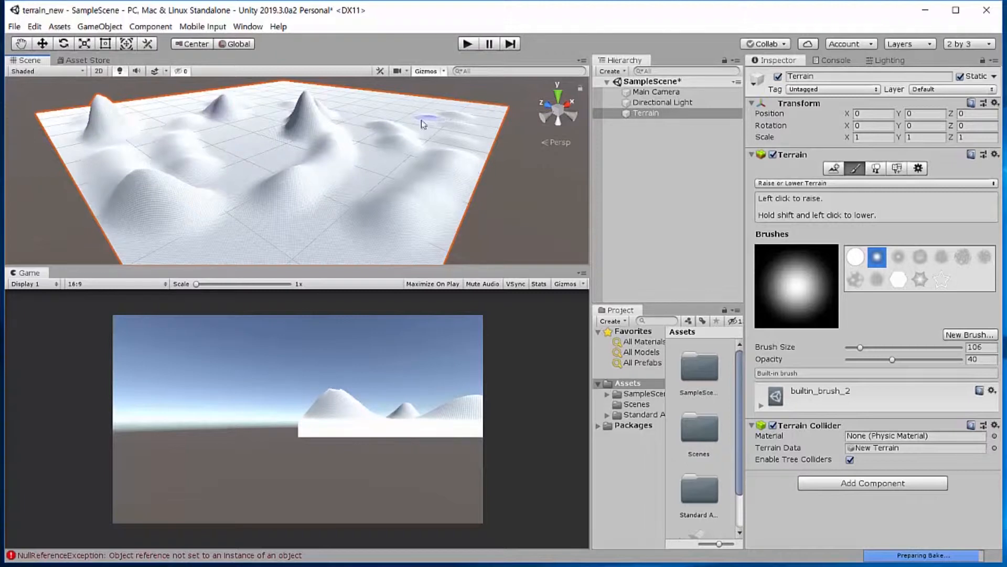
drag(417, 119, 414, 117)
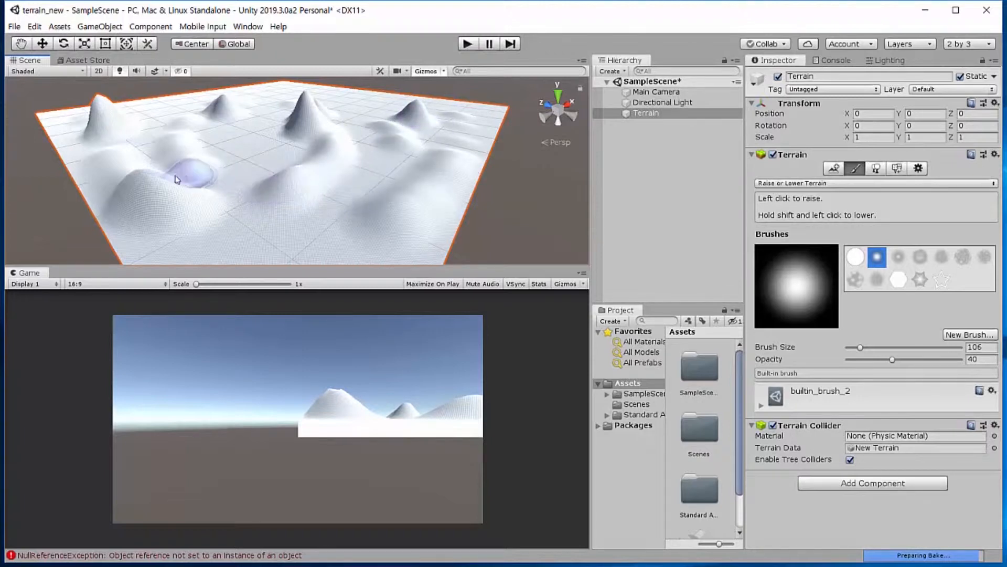
Lower the top of the near-left hill and carve down the inner slope of the near-right ridge
mouse_move(147, 178)
shift+mouse_down()
mouse_move(151, 185)
mouse_move(127, 162)
mouse_move(135, 175)
shift+mouse_up()
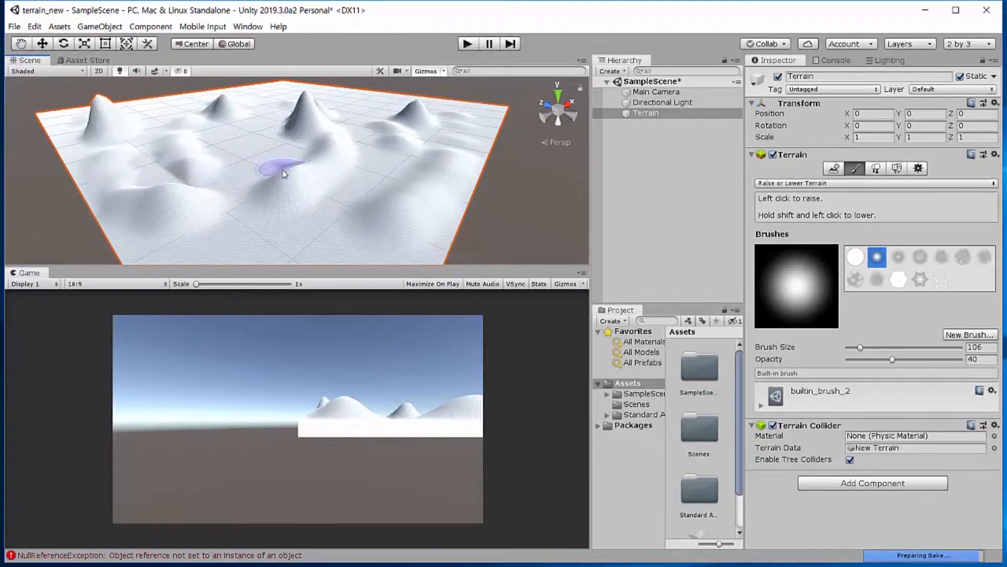
mouse_move(340, 201)
mouse_down()
mouse_move(348, 180)
mouse_move(337, 214)
mouse_move(341, 196)
mouse_move(381, 160)
mouse_up()
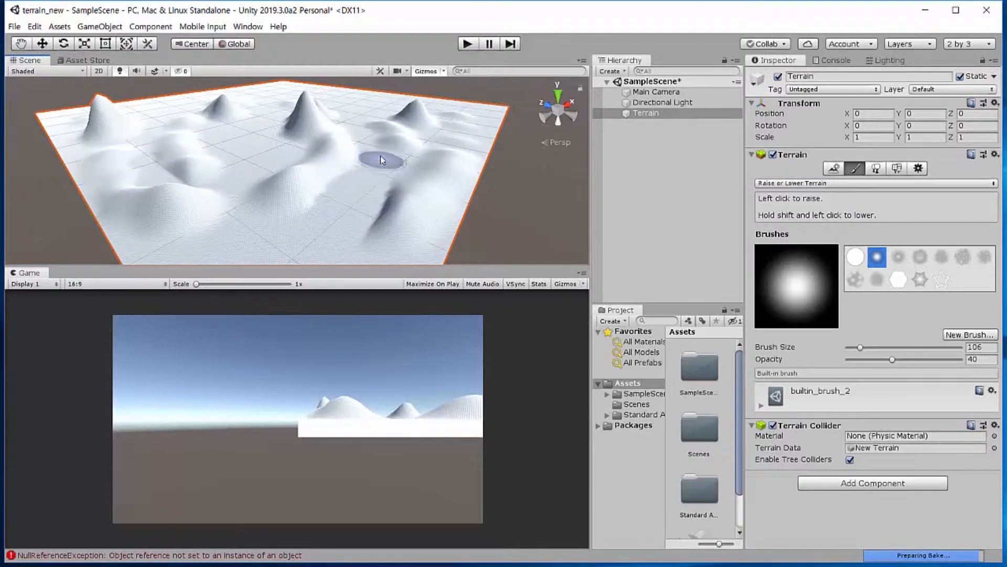
drag(354, 204, 338, 195)
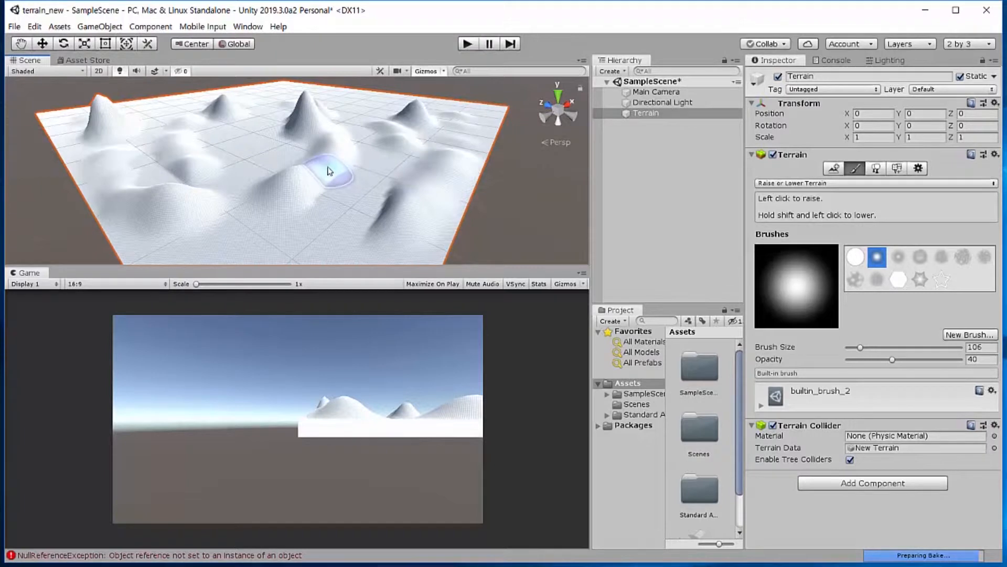
Switch the terrain tool to Paint Texture and create a first terrain layer from the GrassHillAlbedo texture
alt+drag(270, 172, 274, 198)
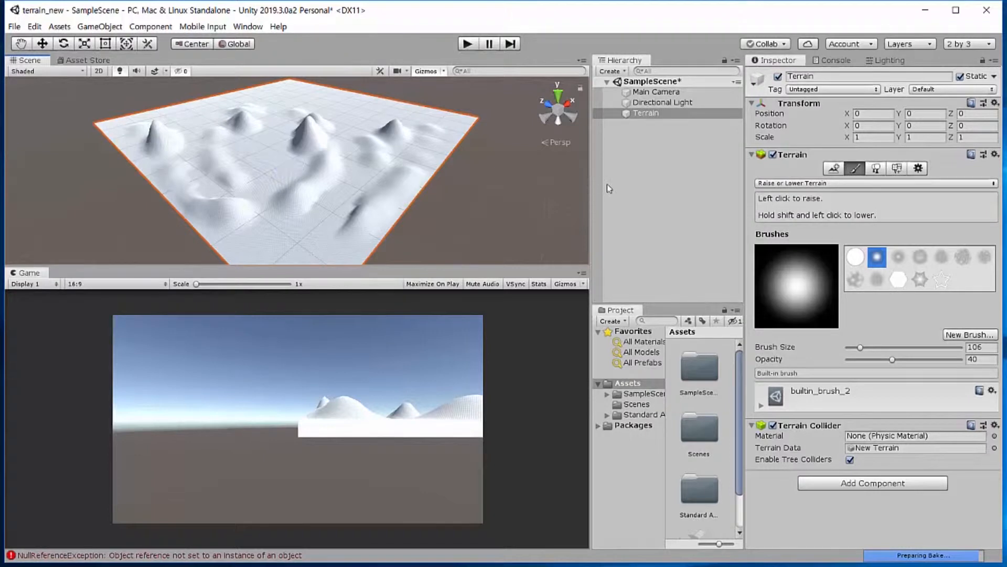
click(830, 183)
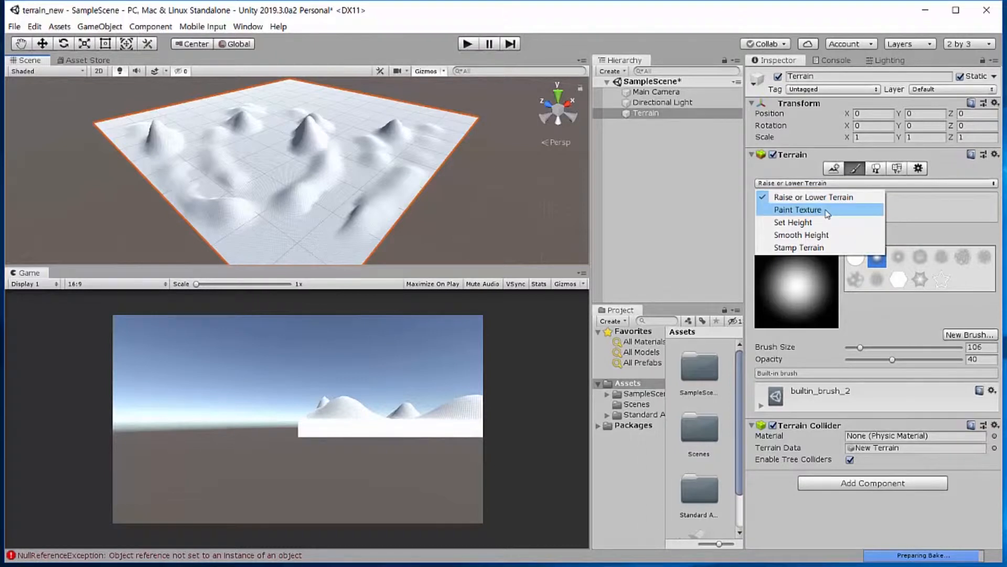
click(827, 211)
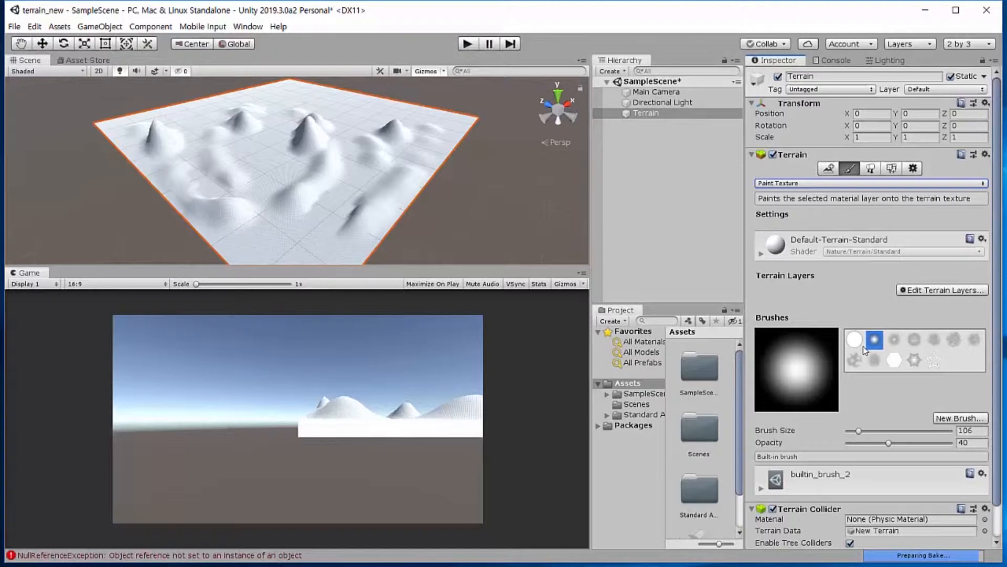
click(921, 290)
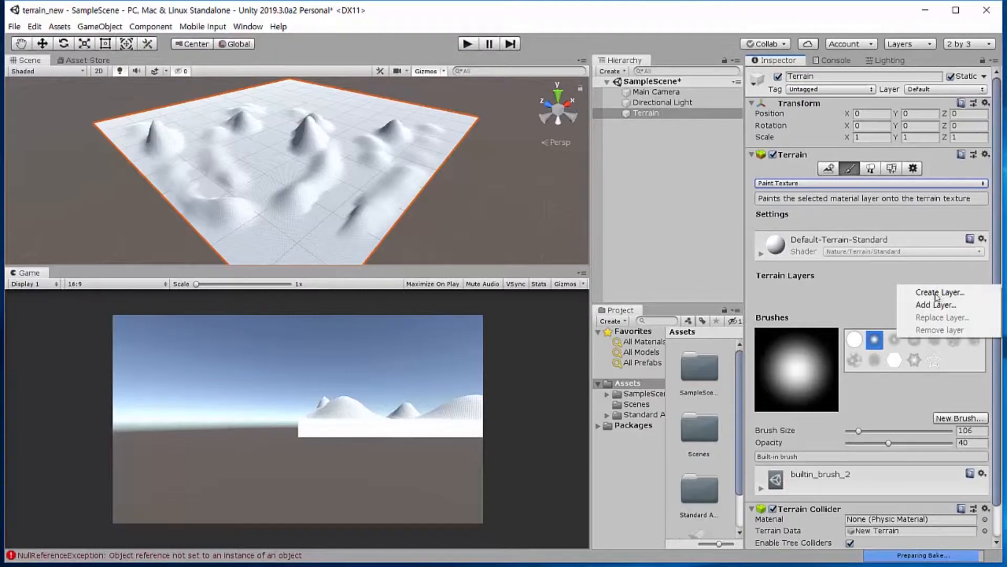
click(931, 294)
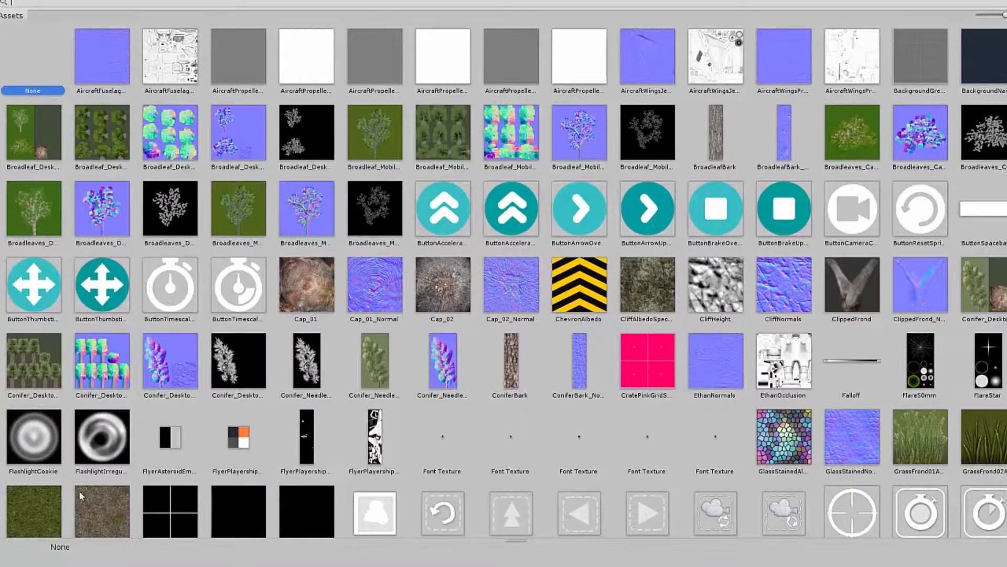
scroll(60, 441, down, 1)
click(49, 435)
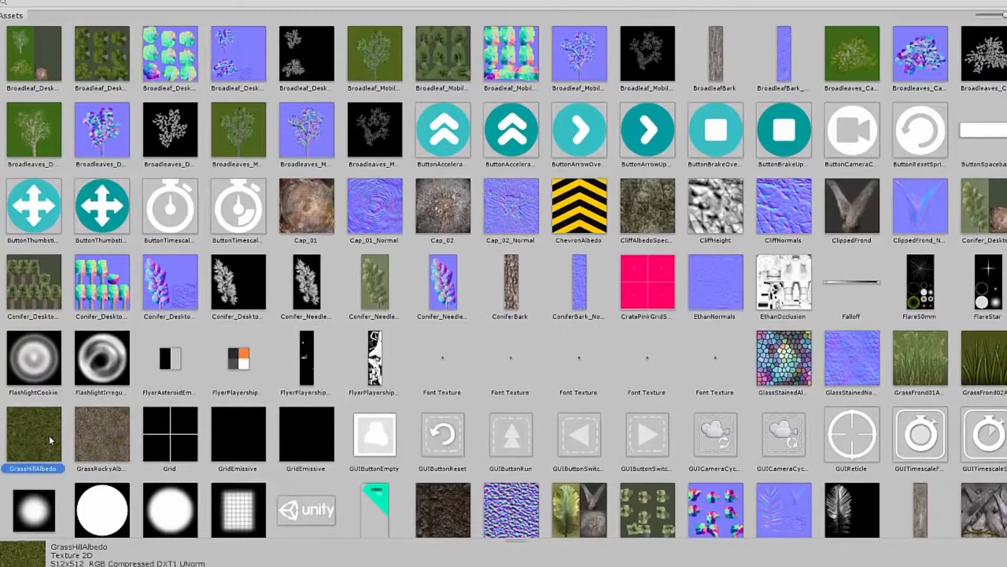
click(100, 438)
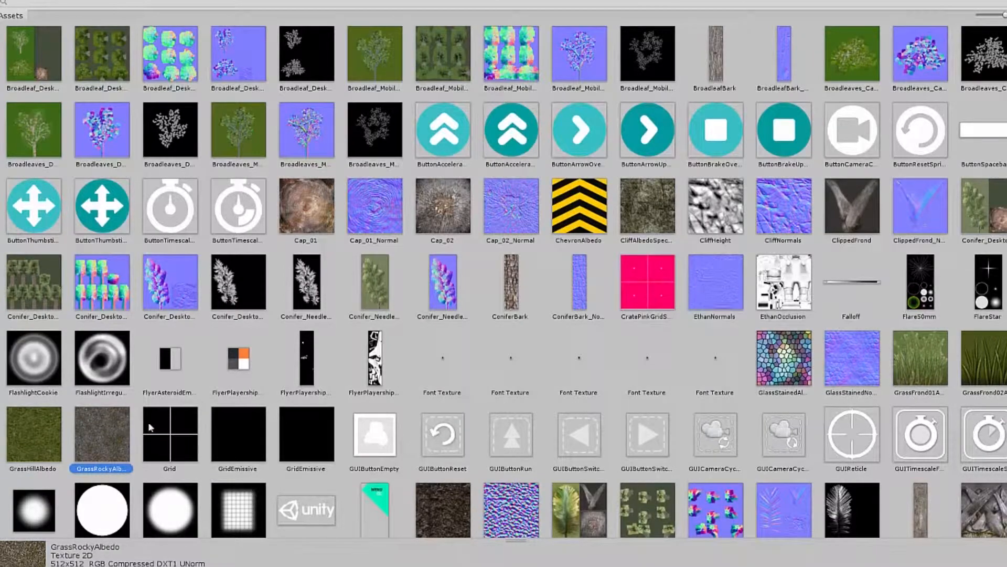
scroll(154, 418, down, 1)
scroll(152, 418, down, 1)
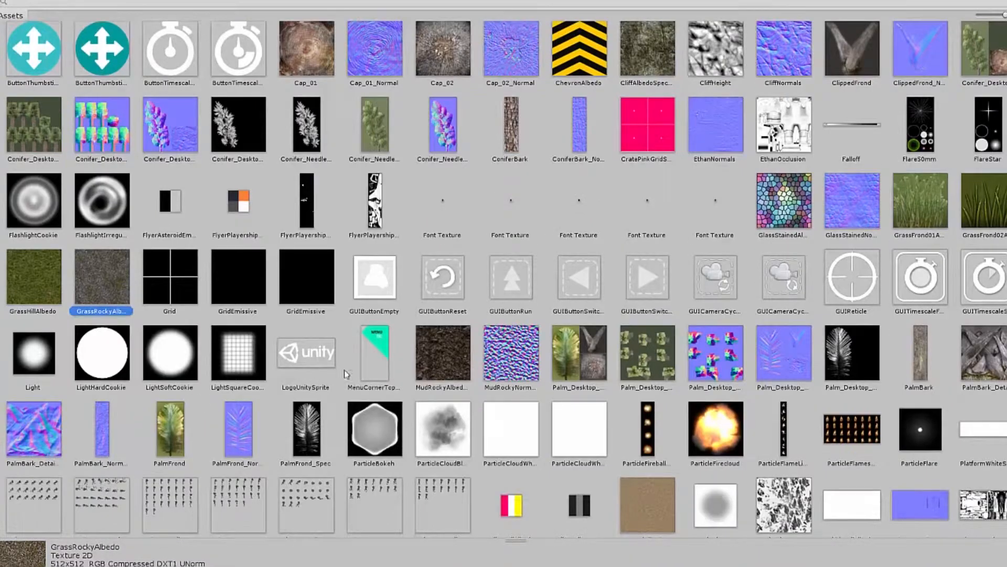
click(455, 357)
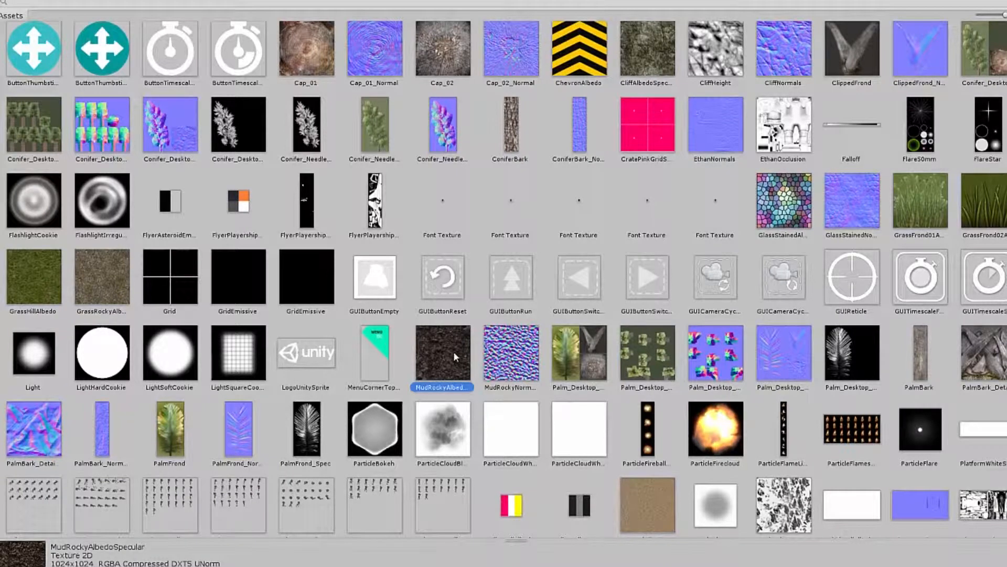
click(53, 281)
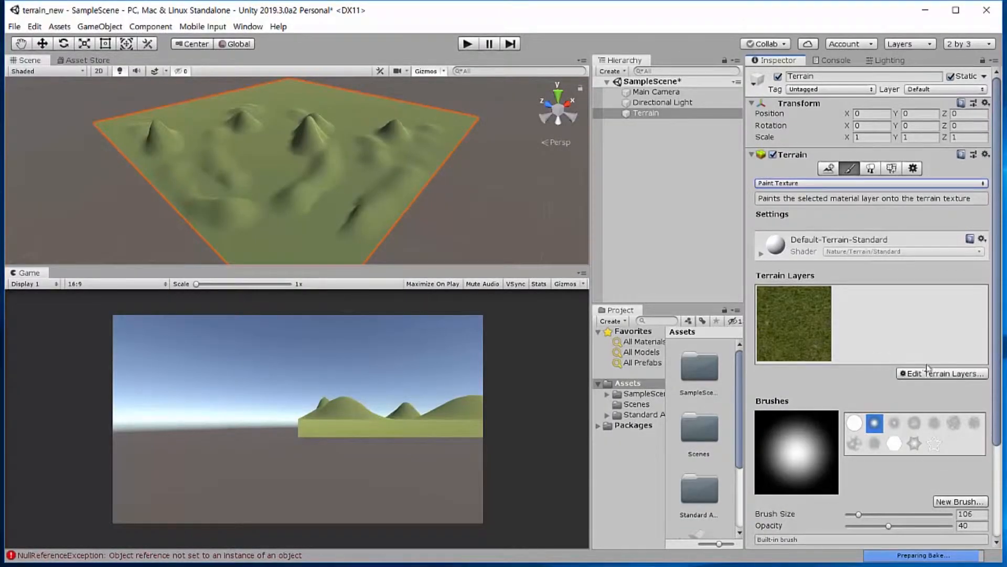
Create a second terrain layer from the GrassRockyAlbedo texture
click(928, 371)
click(937, 376)
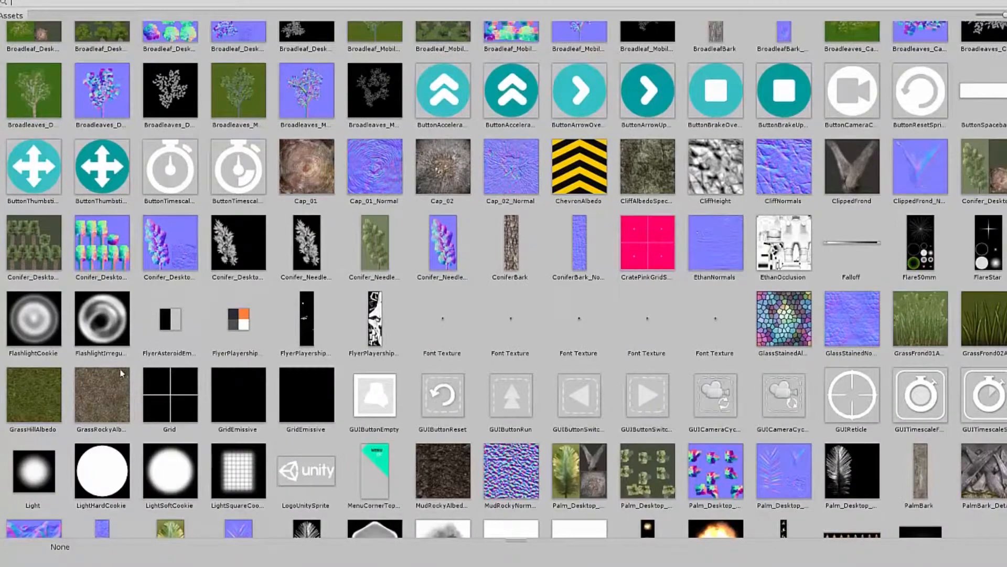
click(112, 389)
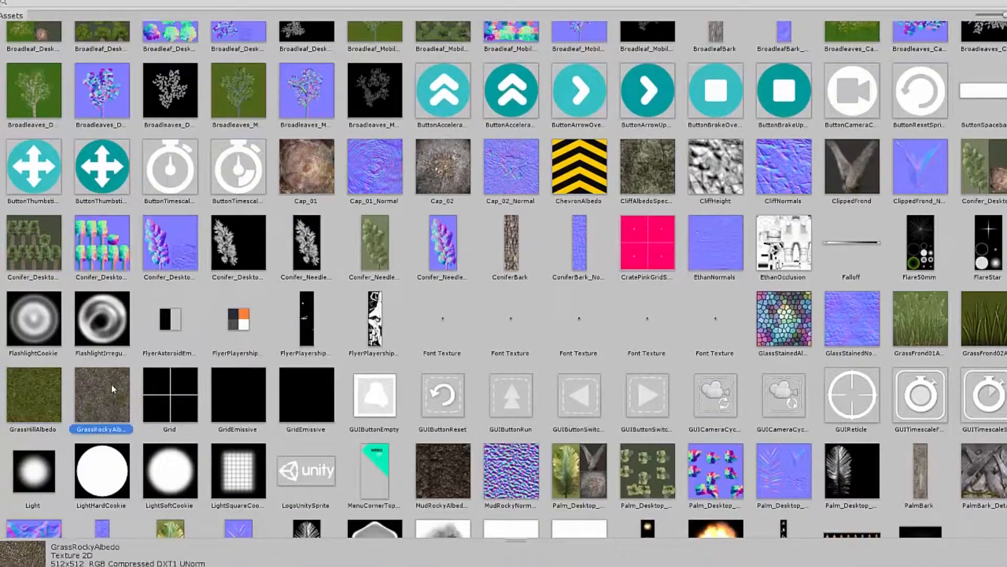
double_click(108, 386)
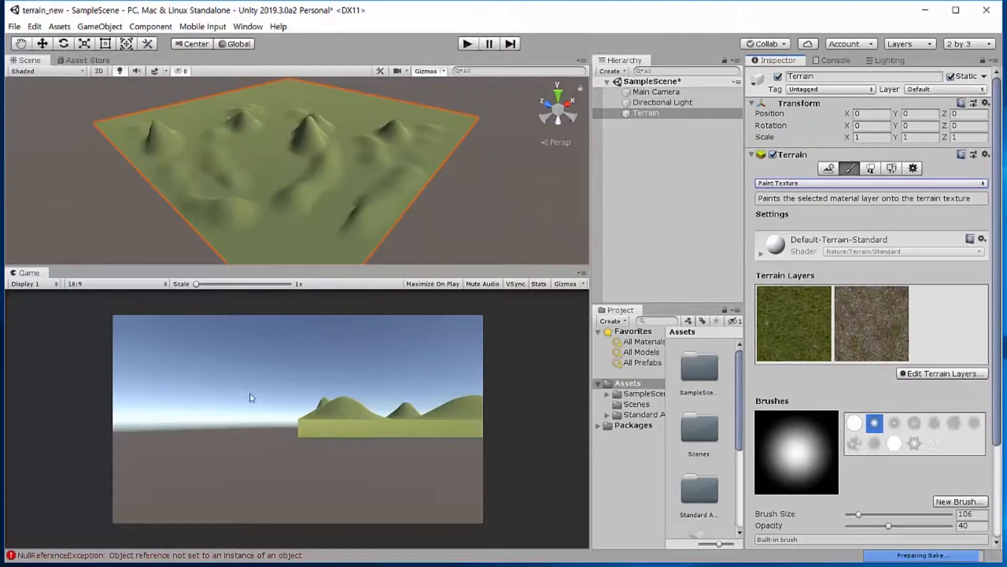
Create a third terrain layer from the MudRockyAlbedoSpecular texture
click(919, 374)
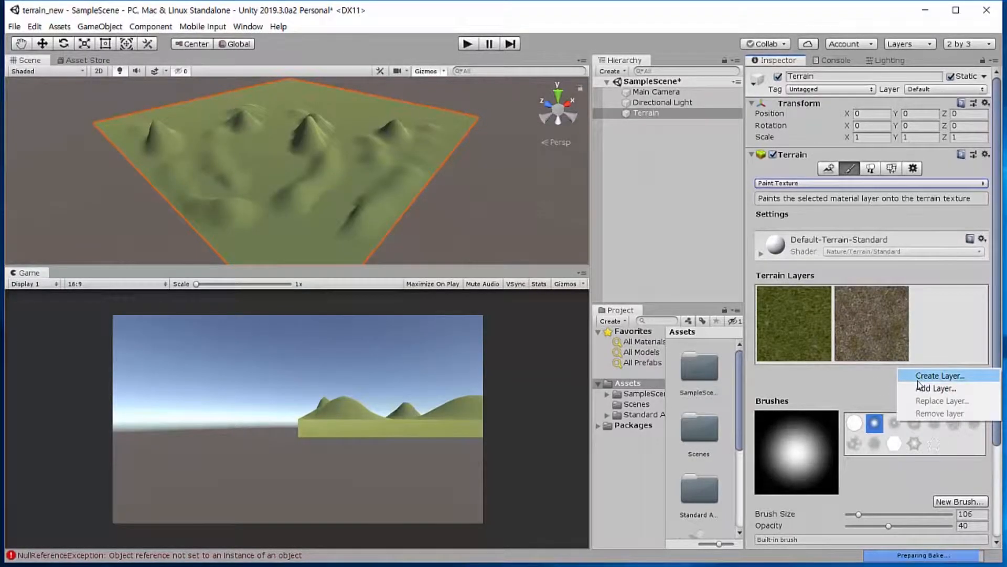
click(936, 375)
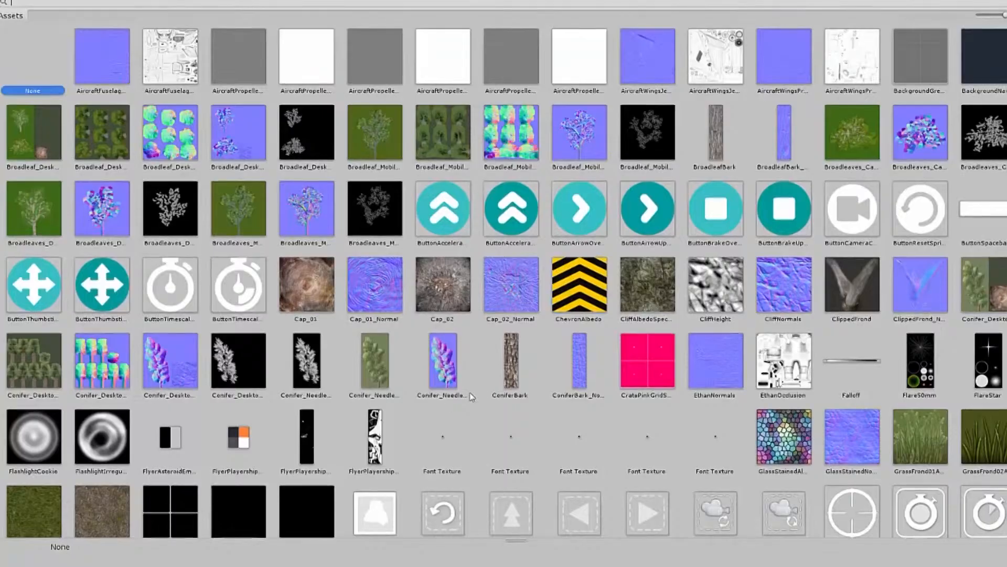
scroll(471, 398, down, 5)
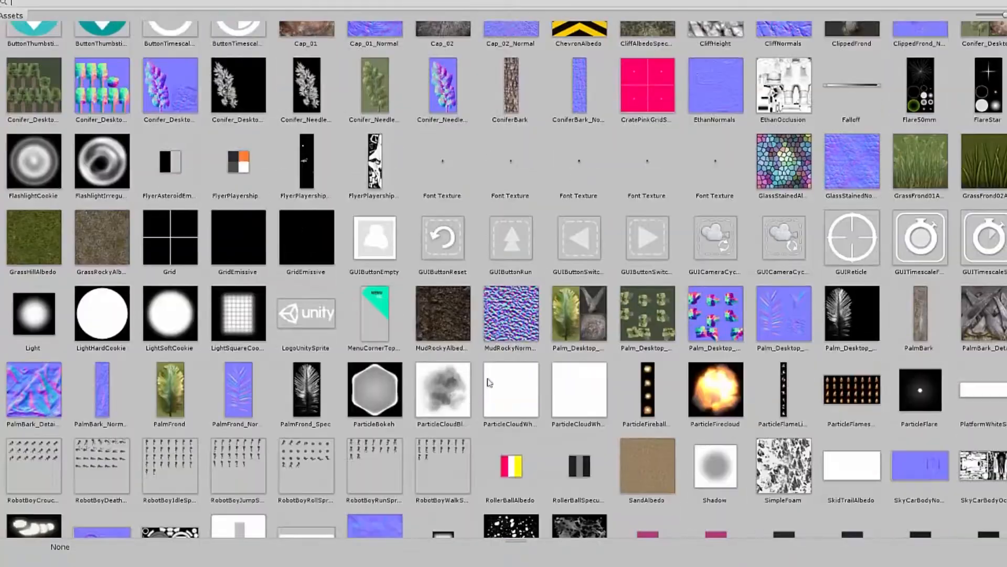
double_click(450, 314)
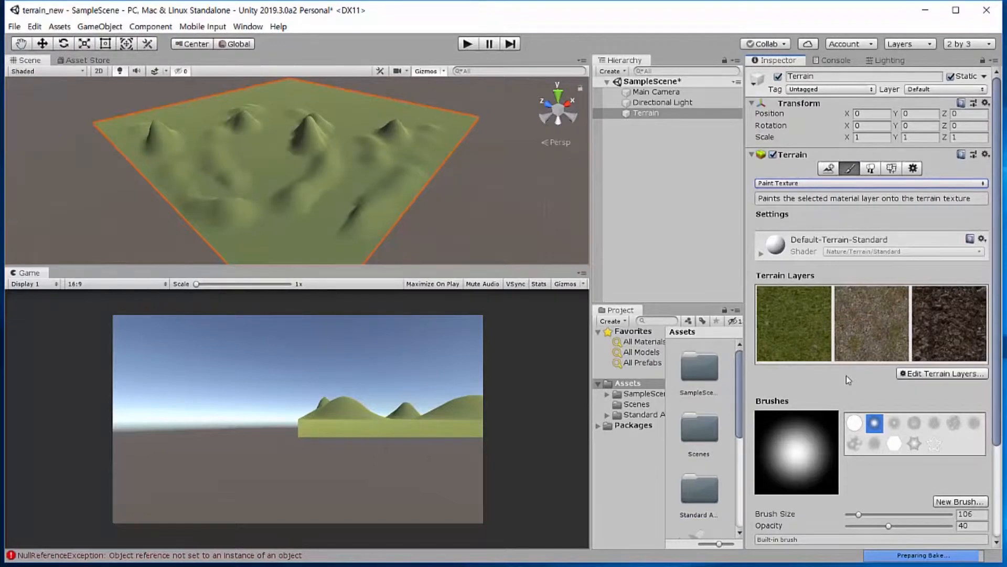
Paint the GrassRockyAlbedo layer onto the central, far-left and far-right peaks, the near-left hill and the two near-right ridges
click(923, 373)
click(816, 316)
click(867, 326)
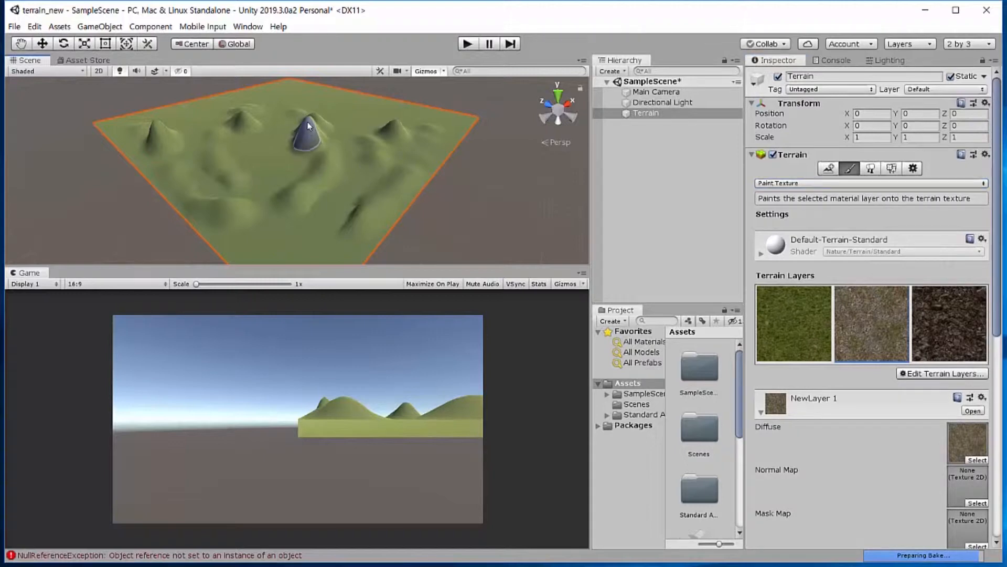
drag(313, 126, 314, 133)
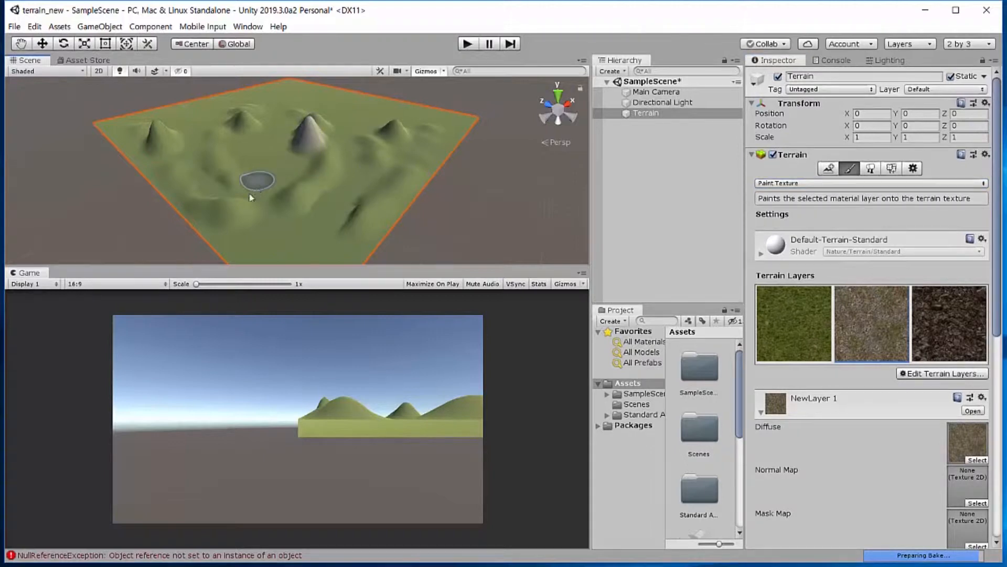
click(235, 207)
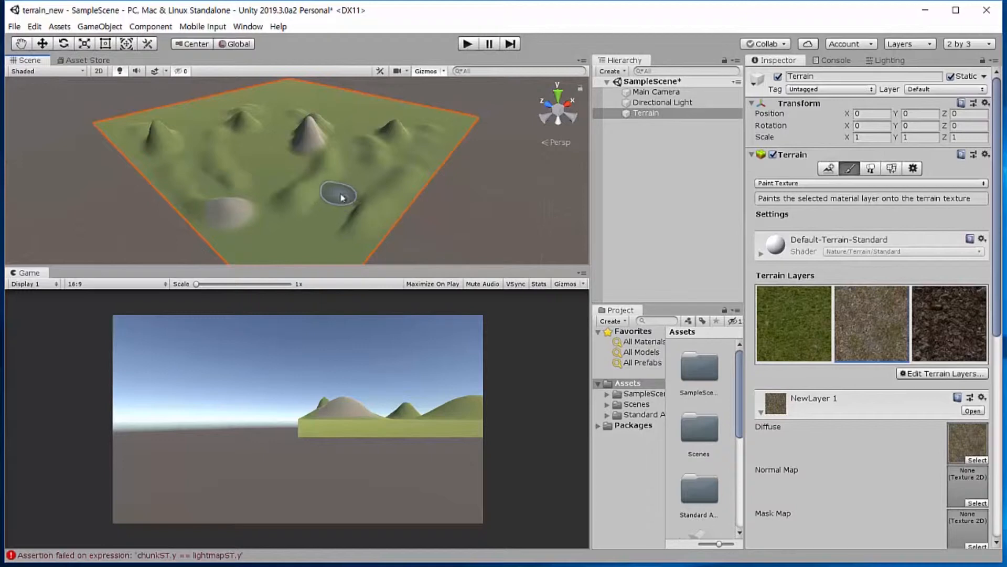
click(395, 121)
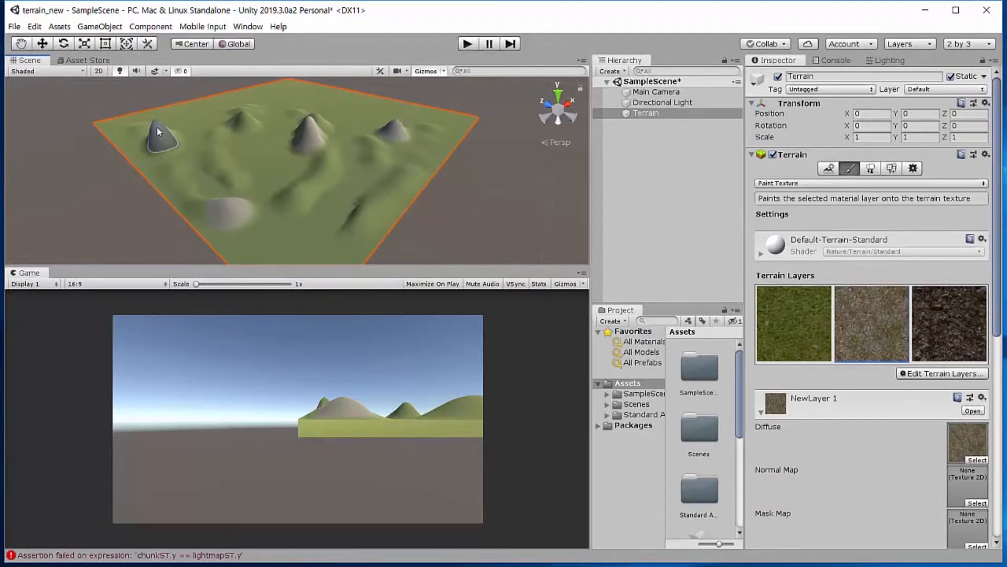
mouse_move(396, 171)
mouse_down()
mouse_move(368, 194)
mouse_move(306, 199)
mouse_up()
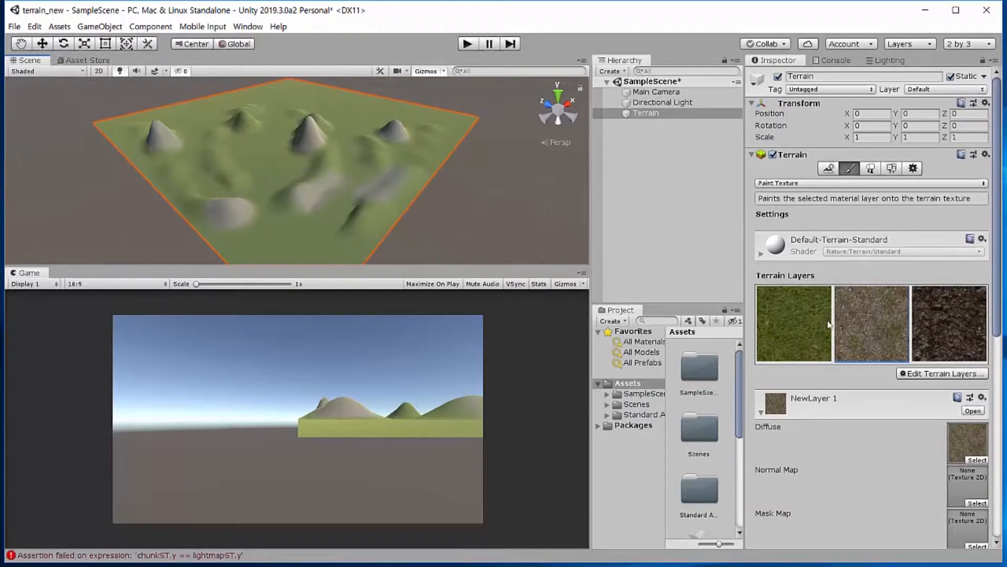
Paint the dark MudRockyAlbedoSpecular layer over the ridge between the far-left peak and the near-left hill, and inspect it up close
click(918, 326)
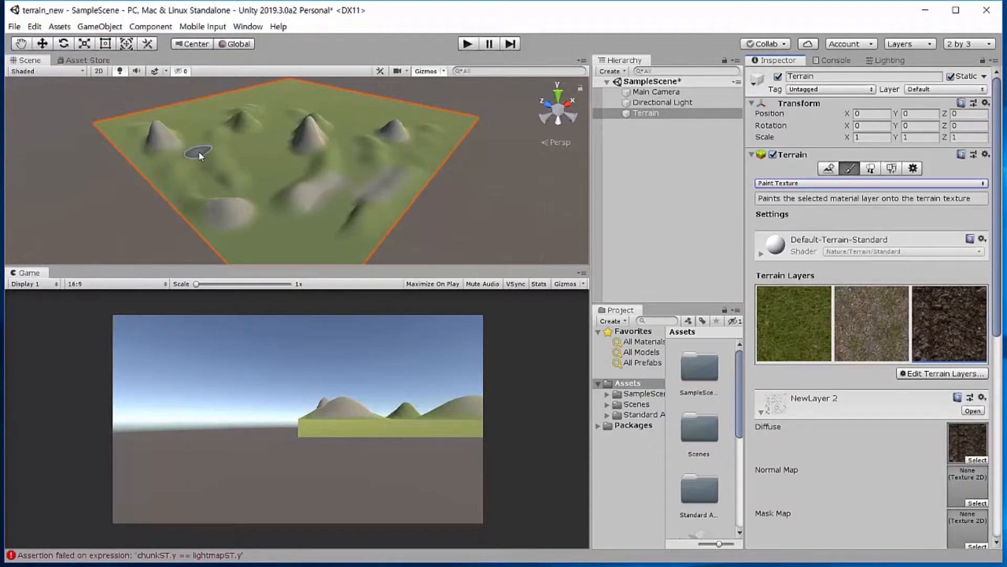
mouse_move(231, 168)
mouse_down()
mouse_move(180, 164)
mouse_move(207, 162)
mouse_move(219, 200)
mouse_move(223, 190)
mouse_up()
scroll(223, 194, up, 8)
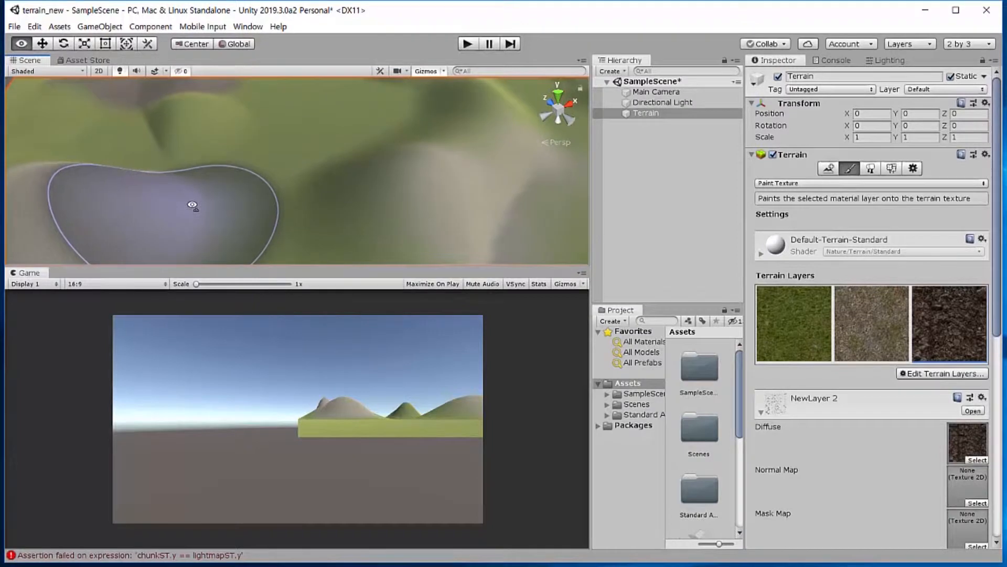
mouse_move(243, 150)
right_down()
mouse_move(152, 73)
mouse_move(247, 133)
mouse_move(364, 110)
right_up()
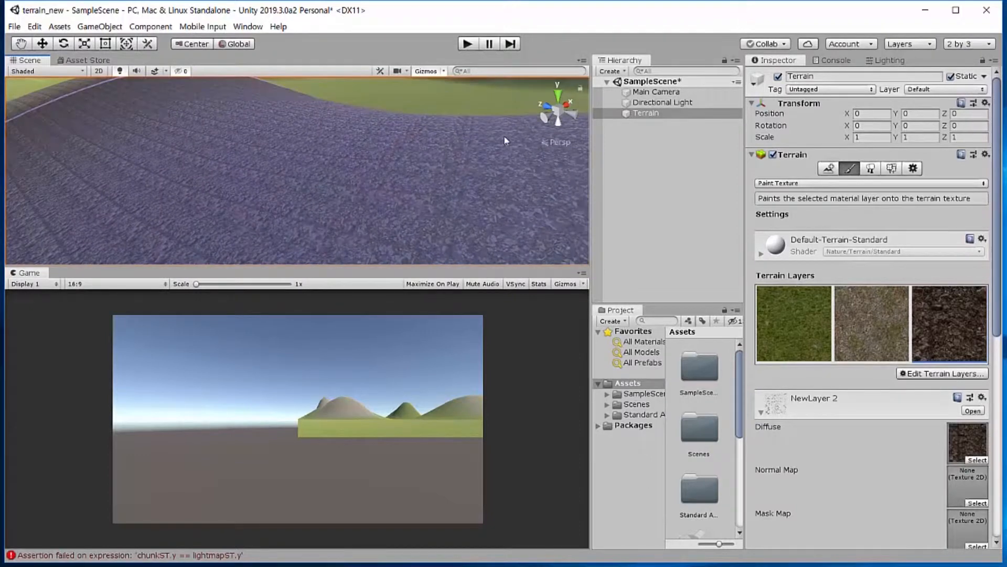
Use the Set Height tool at height 10 to flatten the central peak, the ground before it and the near-right ridge
click(848, 184)
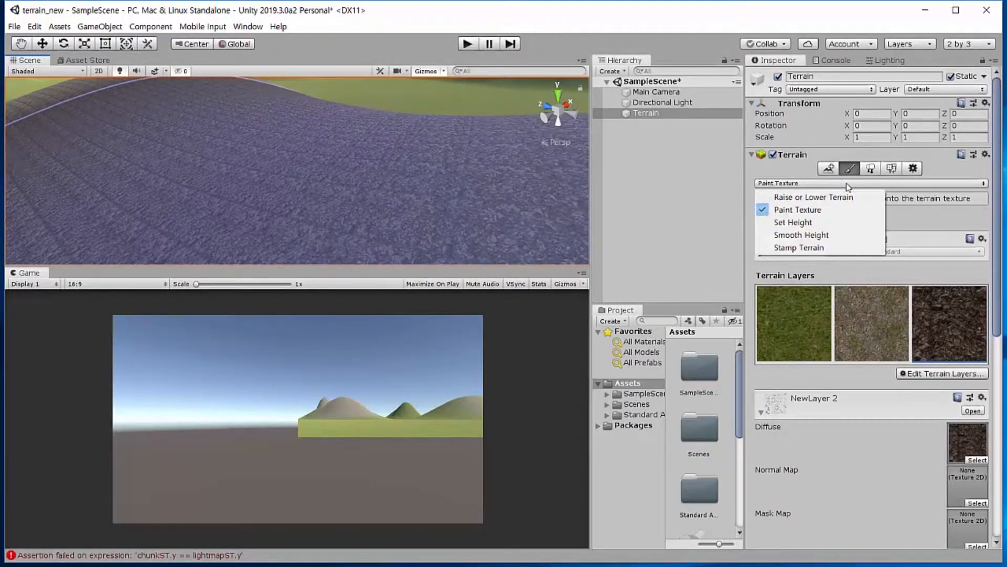
click(824, 223)
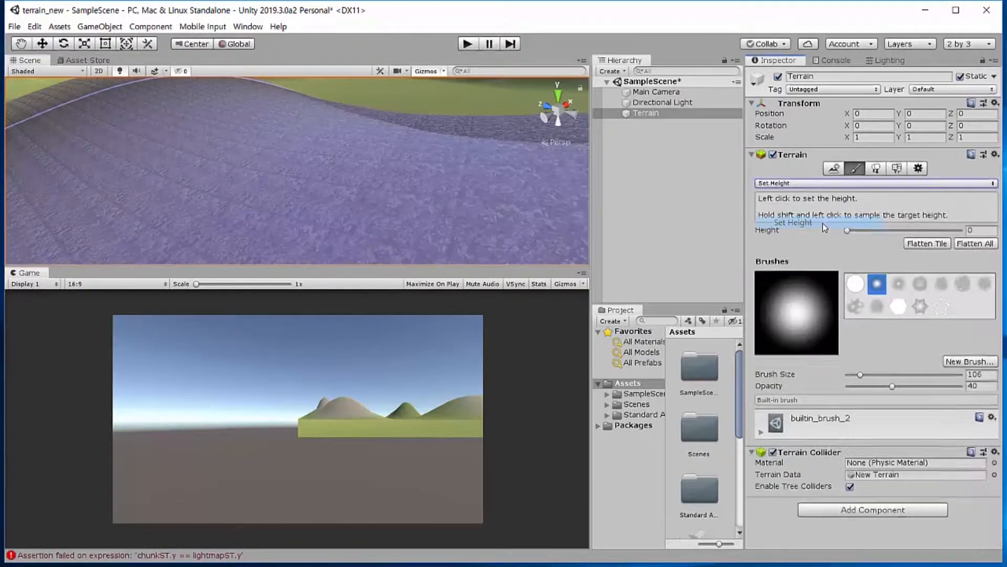
key(s)
mouse_move(368, 210)
right_down()
mouse_move(337, 206)
mouse_move(412, 175)
mouse_move(389, 213)
mouse_move(383, 202)
mouse_move(344, 203)
mouse_move(357, 234)
mouse_move(343, 215)
mouse_move(375, 198)
right_up()
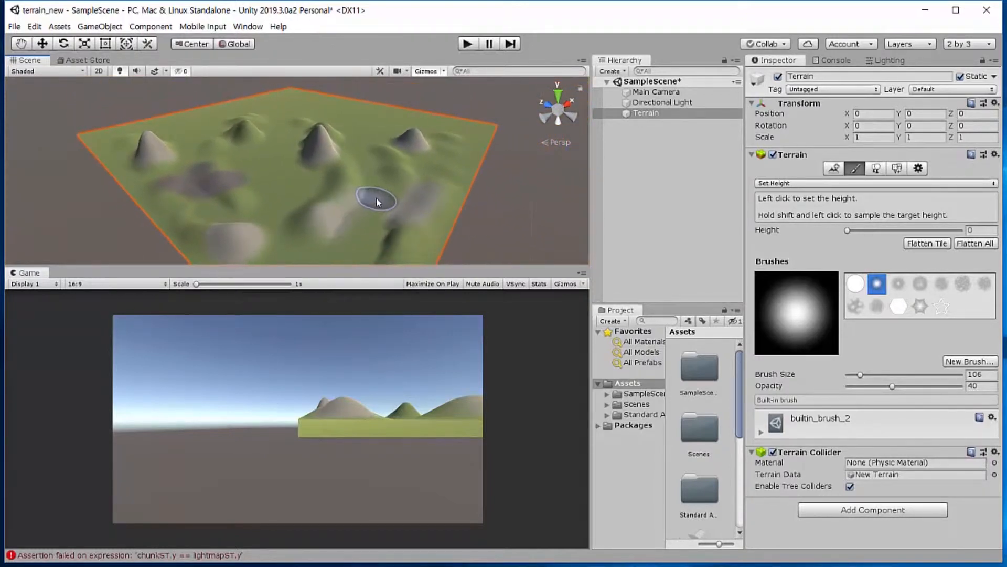
click(986, 230)
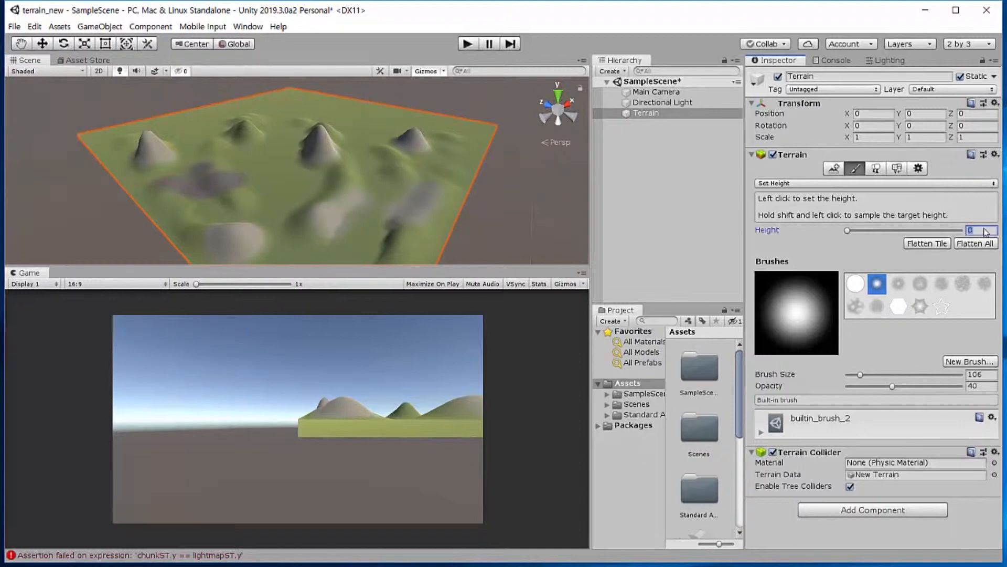
text(10)
mouse_move(282, 189)
mouse_down()
mouse_move(268, 194)
mouse_move(299, 192)
mouse_move(274, 186)
mouse_move(256, 198)
mouse_move(292, 194)
mouse_move(326, 173)
mouse_move(325, 133)
mouse_move(315, 148)
mouse_move(324, 154)
mouse_move(315, 153)
mouse_move(325, 141)
mouse_move(330, 148)
mouse_up()
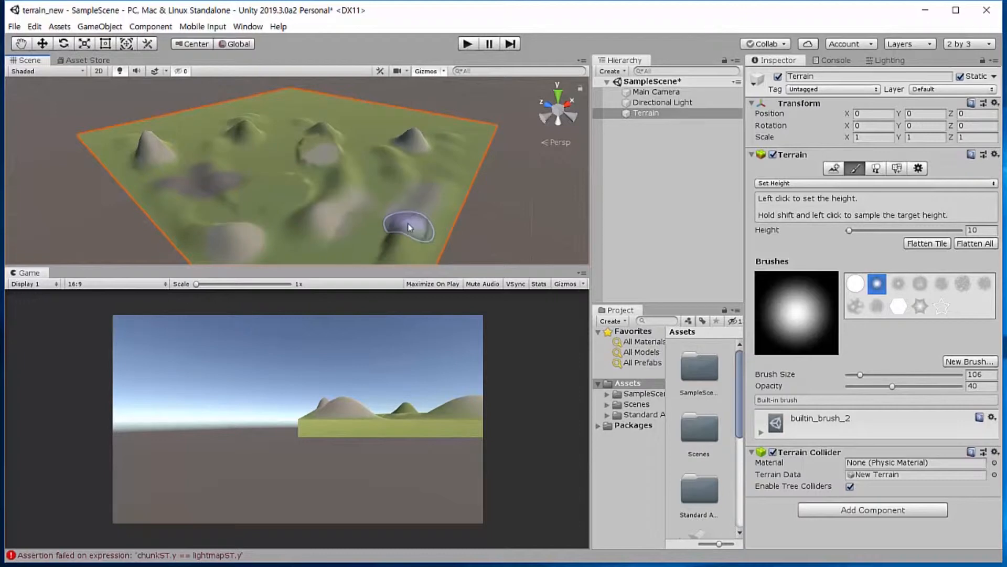
drag(405, 217, 422, 185)
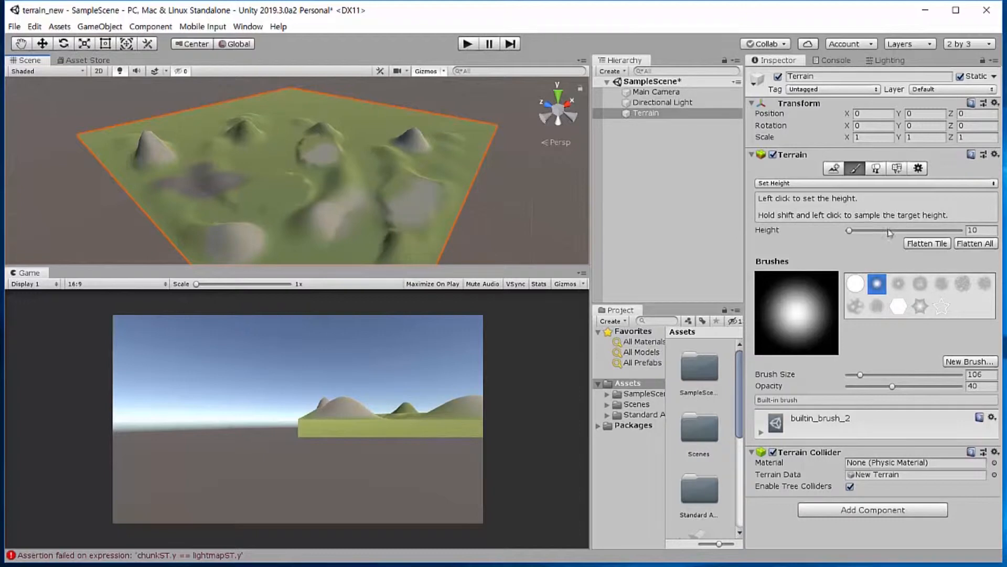
Level the far-right peak and its surroundings at height 30, and set the brush opacity to 60.9
click(980, 229)
text(30)
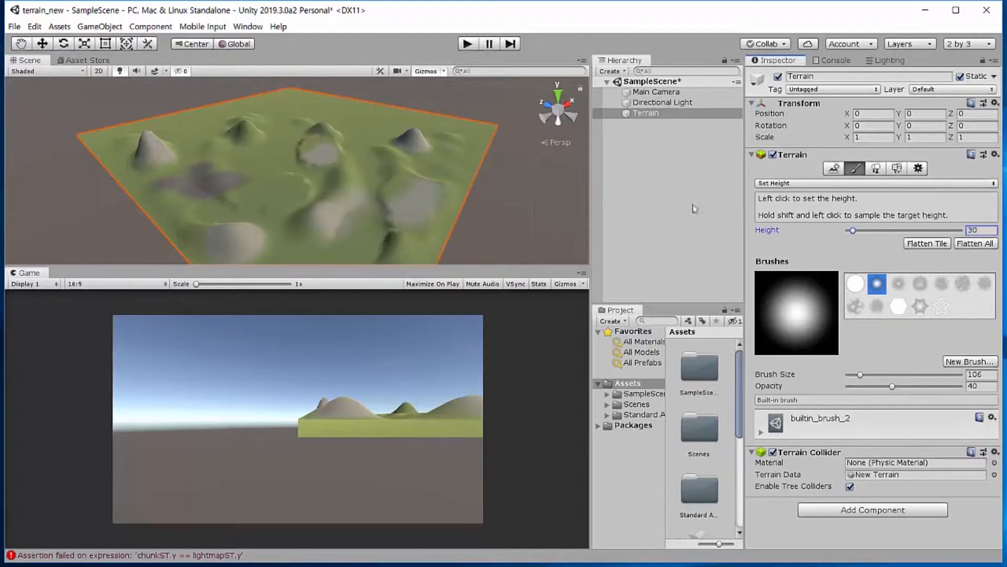
click(429, 165)
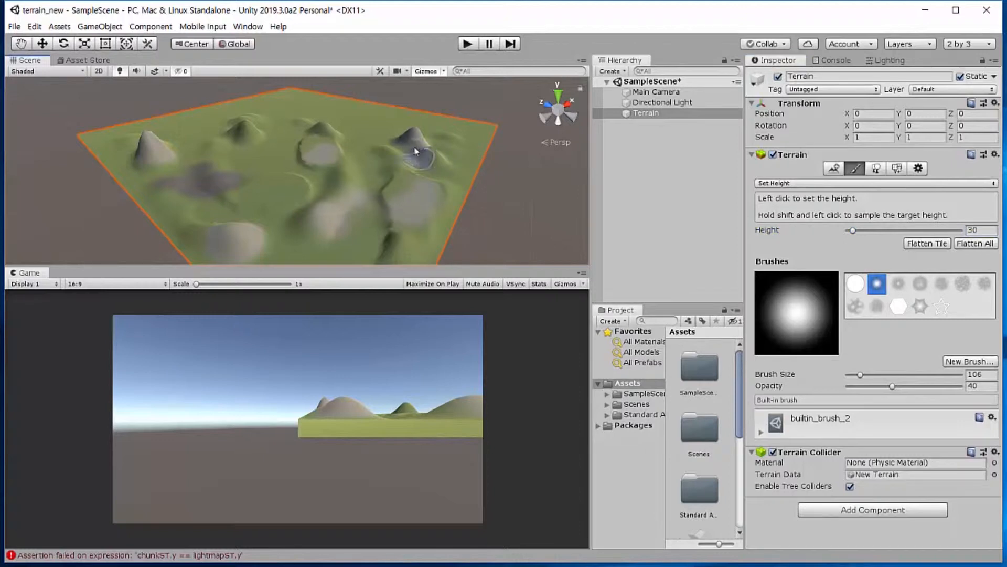
drag(417, 142, 416, 139)
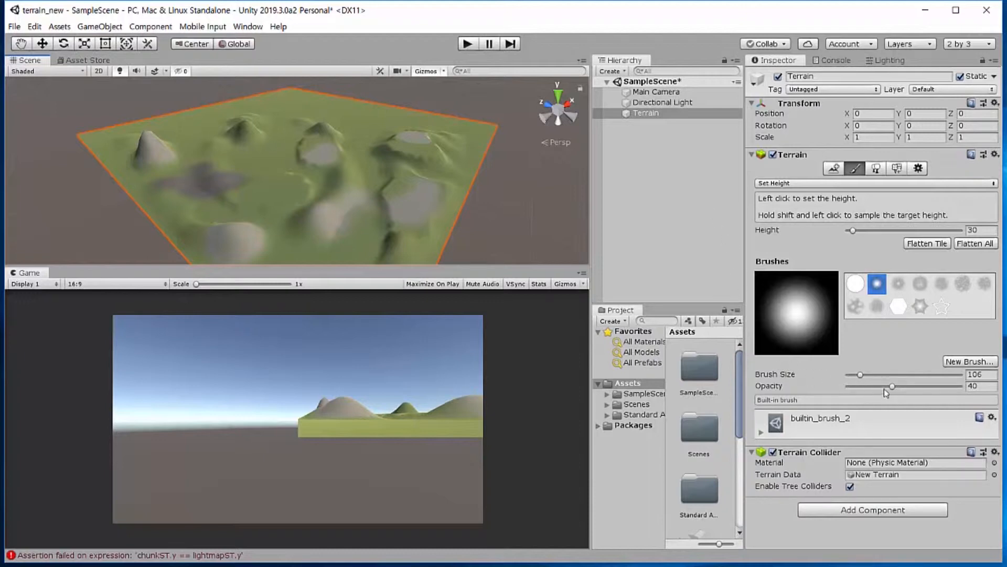
drag(894, 390, 918, 390)
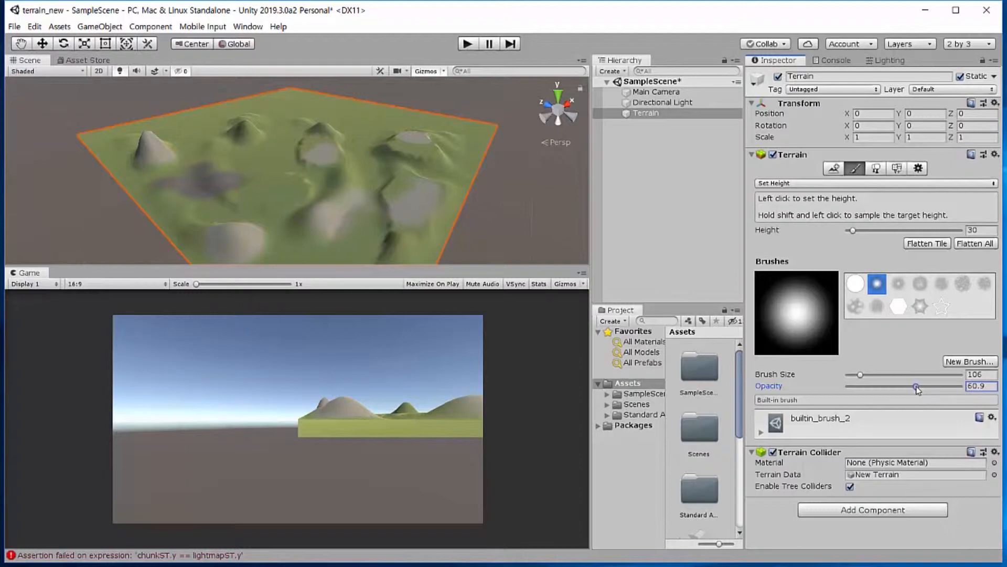
Set the brush size to 155 and level the far peak left of the central one at height 30
drag(860, 375, 866, 376)
drag(251, 128, 243, 129)
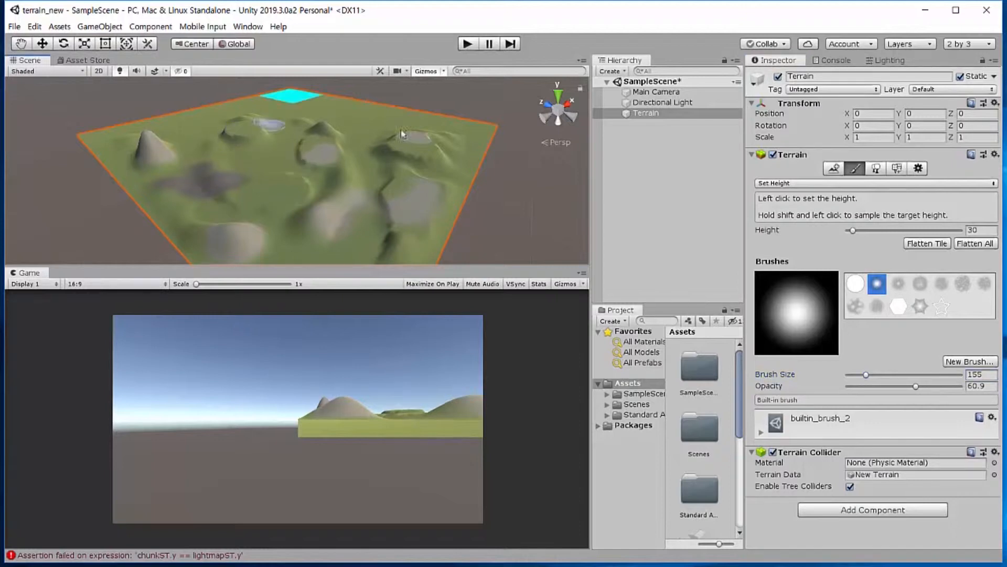
Switch to the Smooth Height tool, set the brush size to 226, and smooth the near-right ridge
click(841, 183)
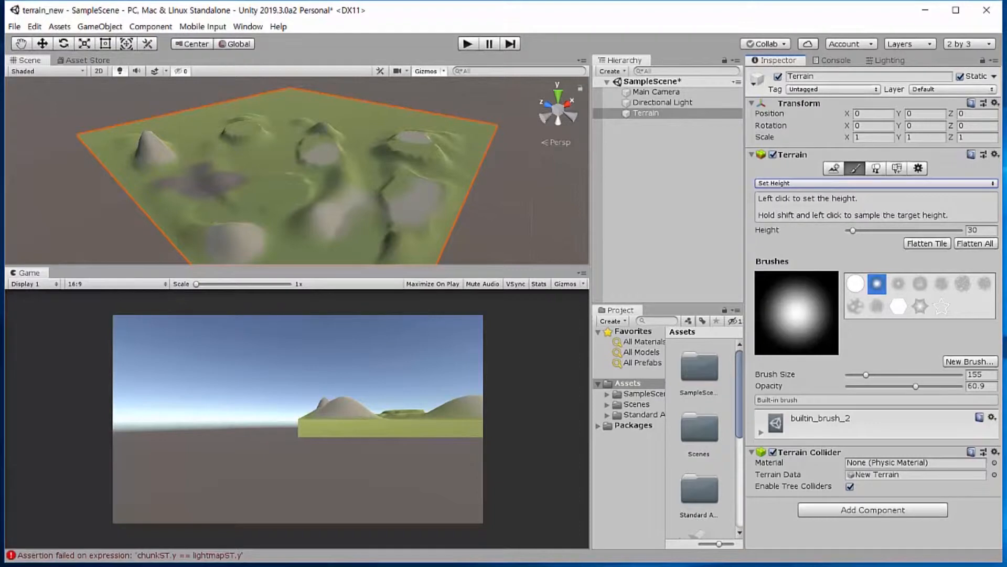
click(872, 183)
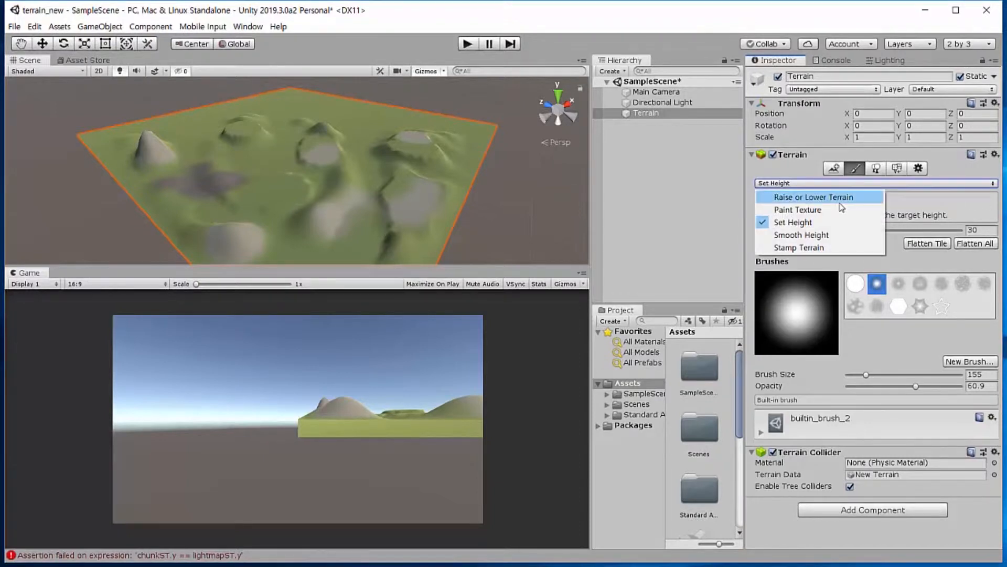
click(809, 235)
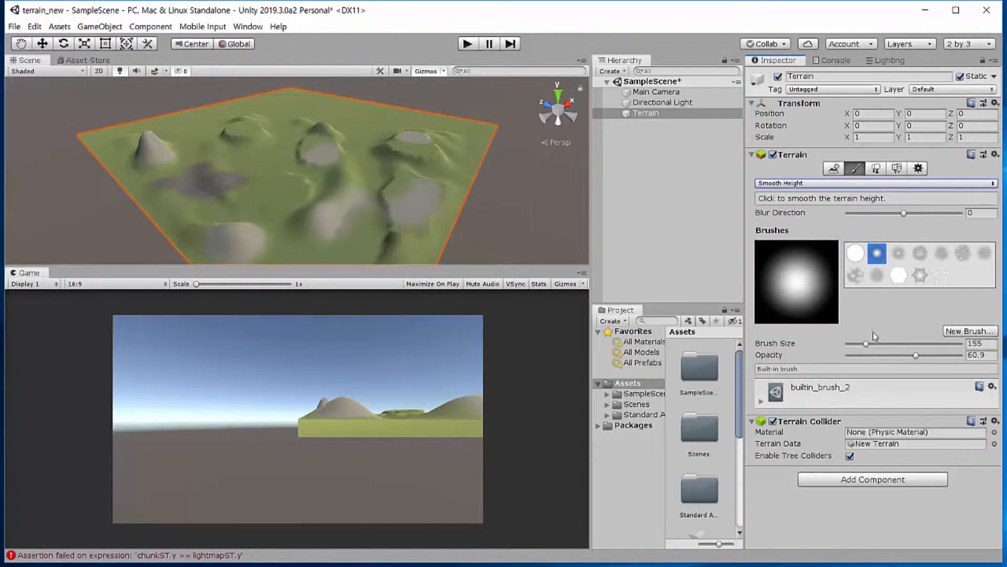
drag(866, 345, 877, 348)
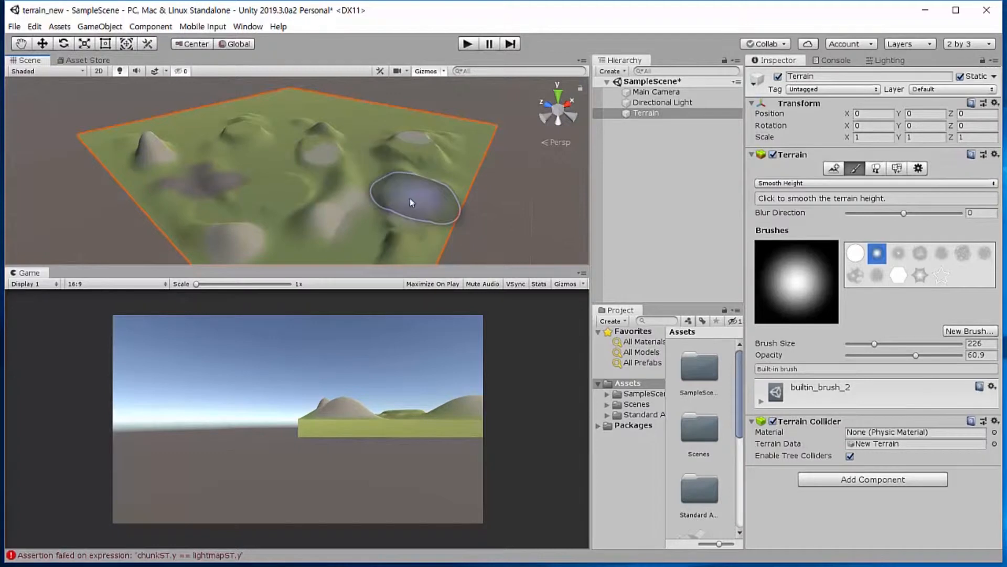
click(404, 185)
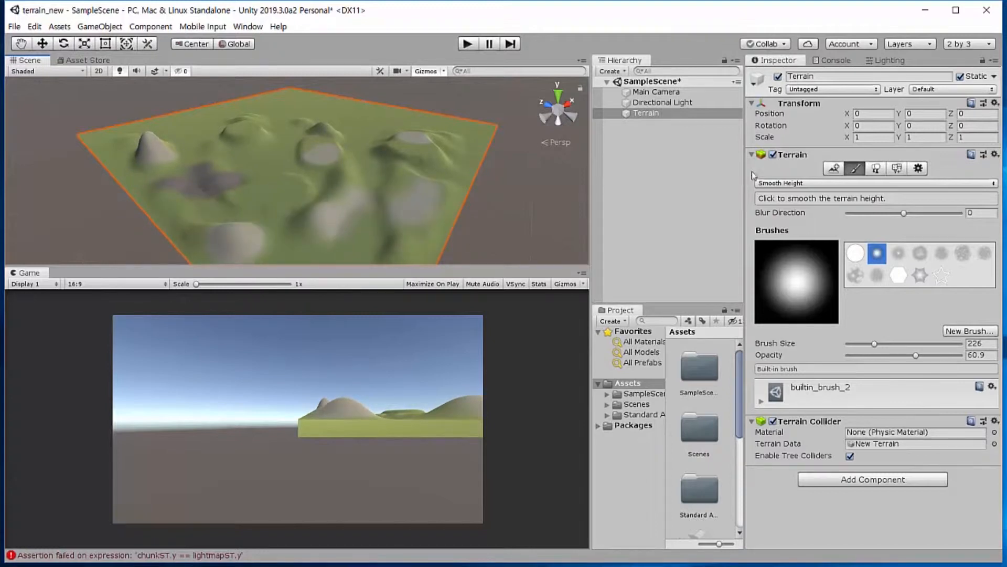
Use Stamp Terrain at stamp height 43 to stamp rounded hills on the far-right plateau, along the far edges and across the near ground
click(860, 190)
click(862, 190)
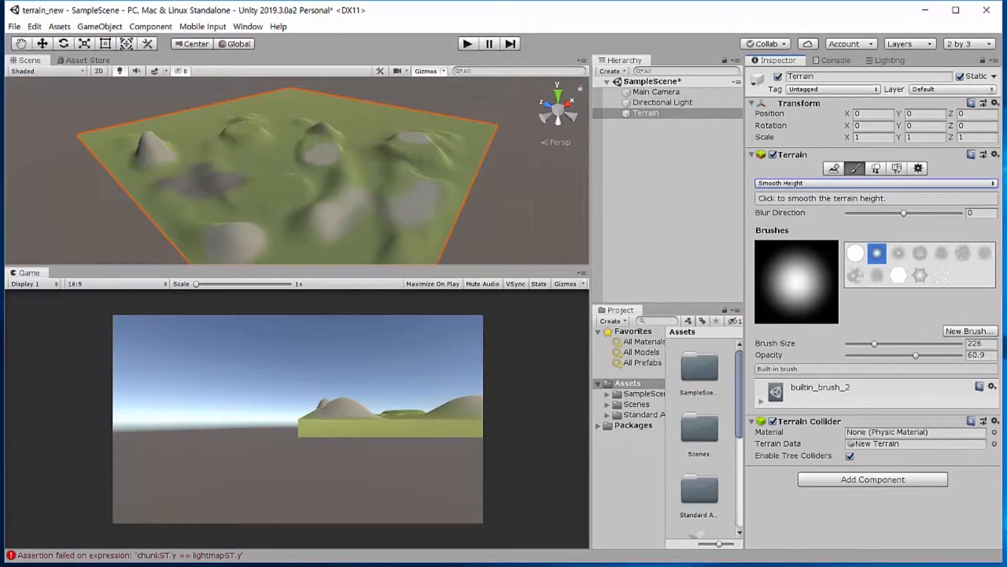
click(864, 184)
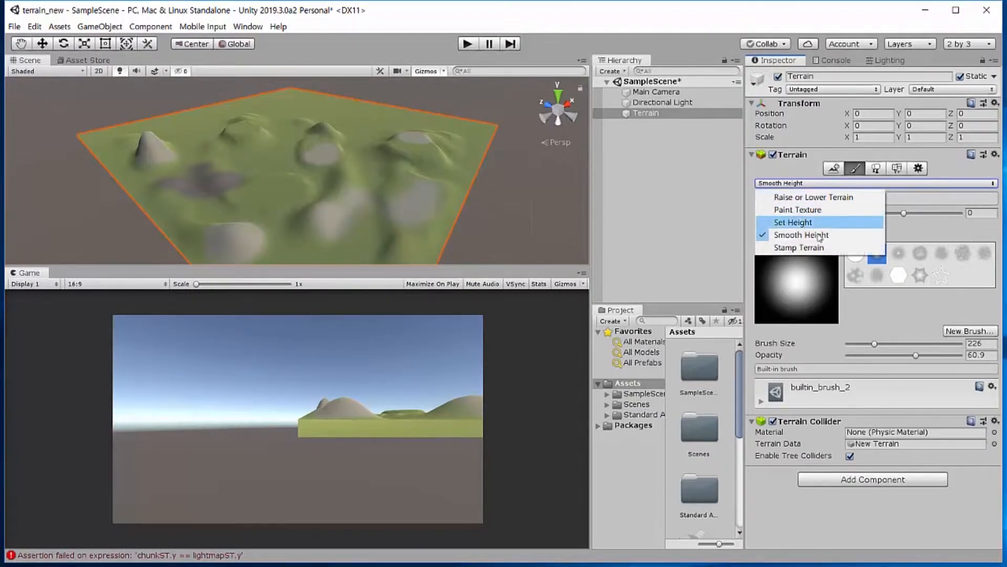
click(801, 246)
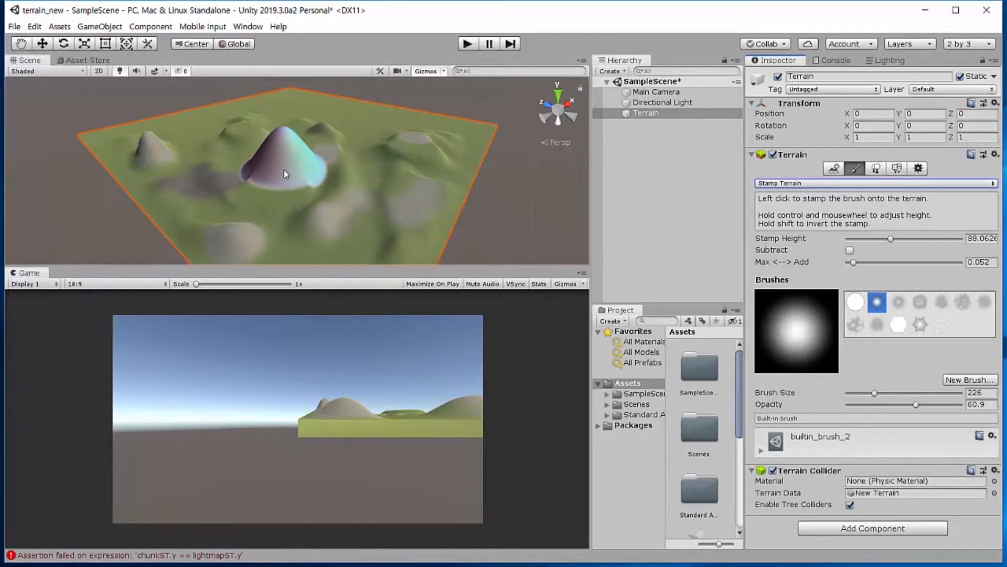
ctrl+scroll(273, 156, down, 3)
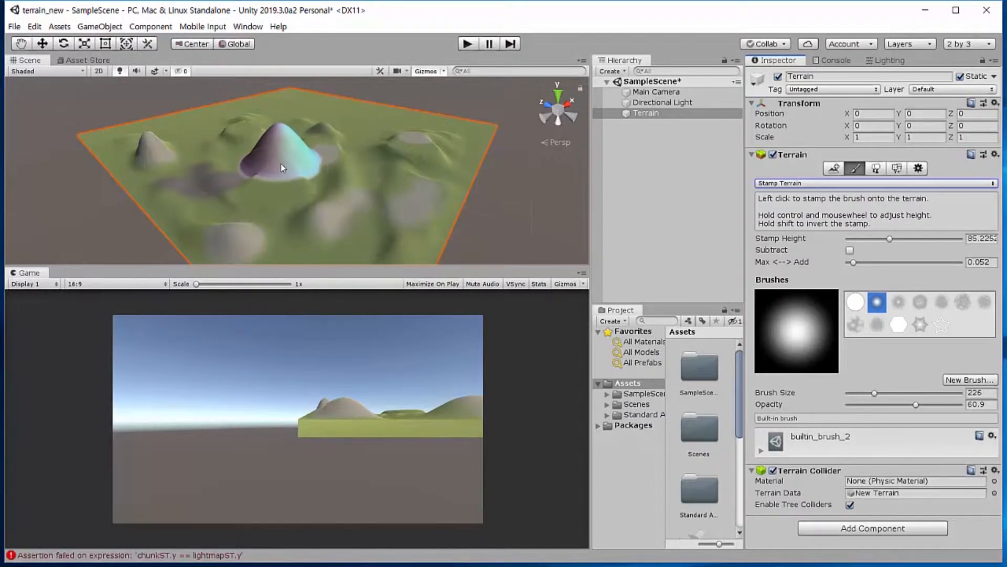
ctrl+scroll(271, 151, down, 3)
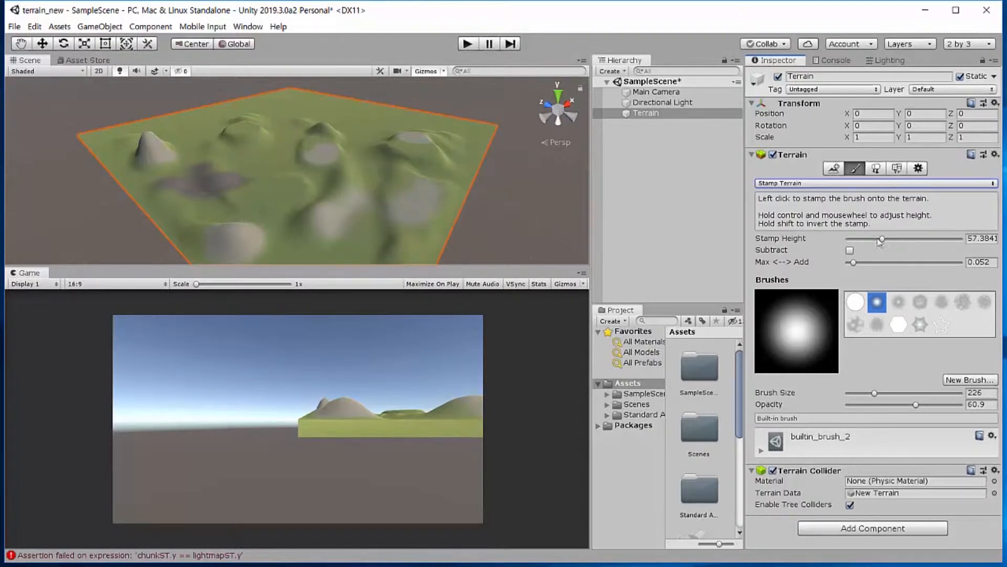
drag(883, 242, 880, 245)
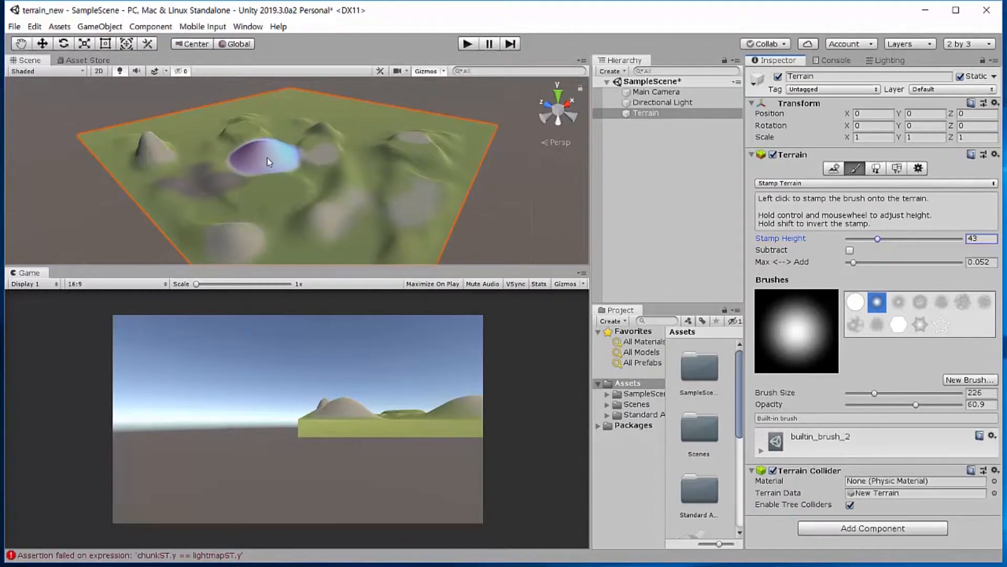
click(368, 135)
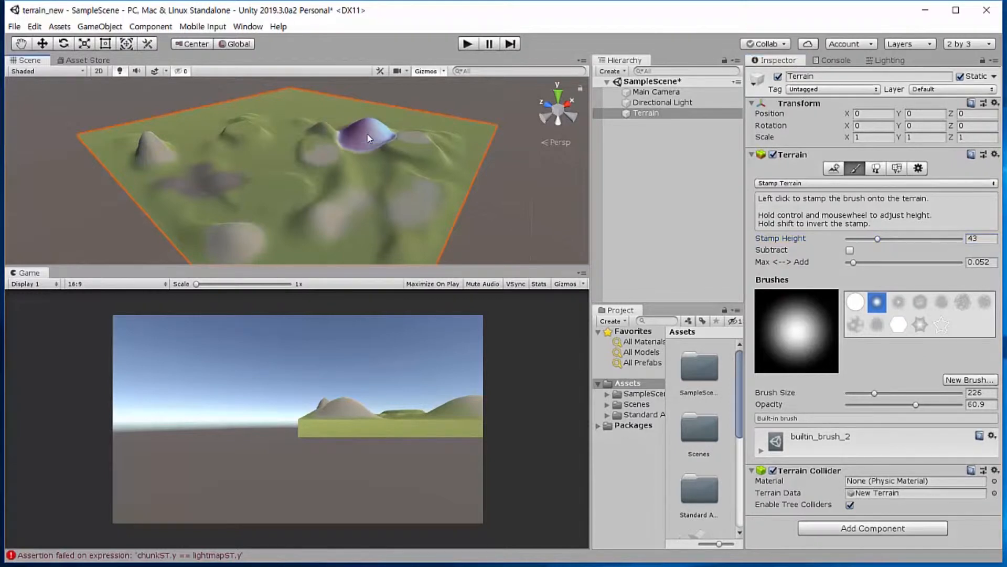
click(415, 135)
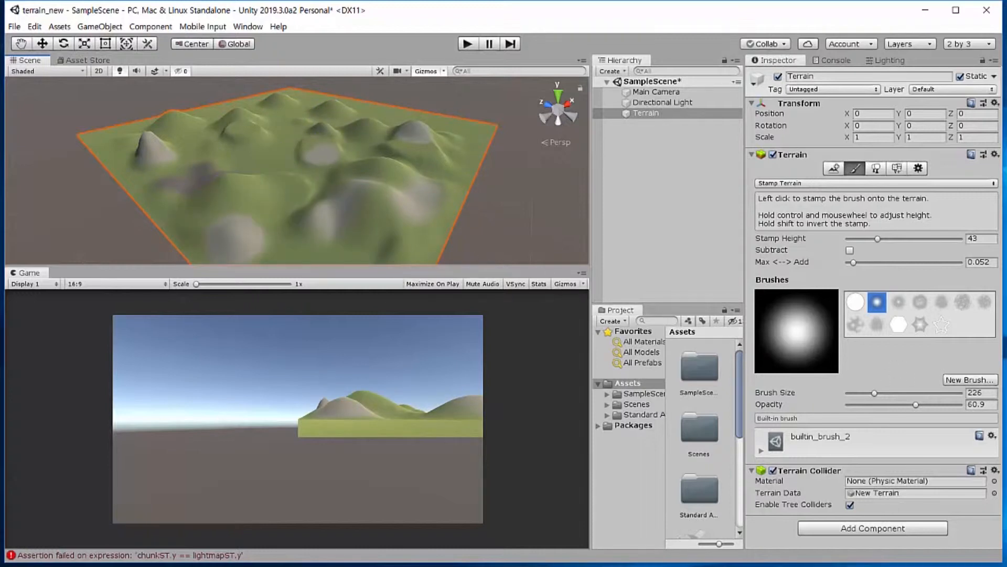
click(877, 239)
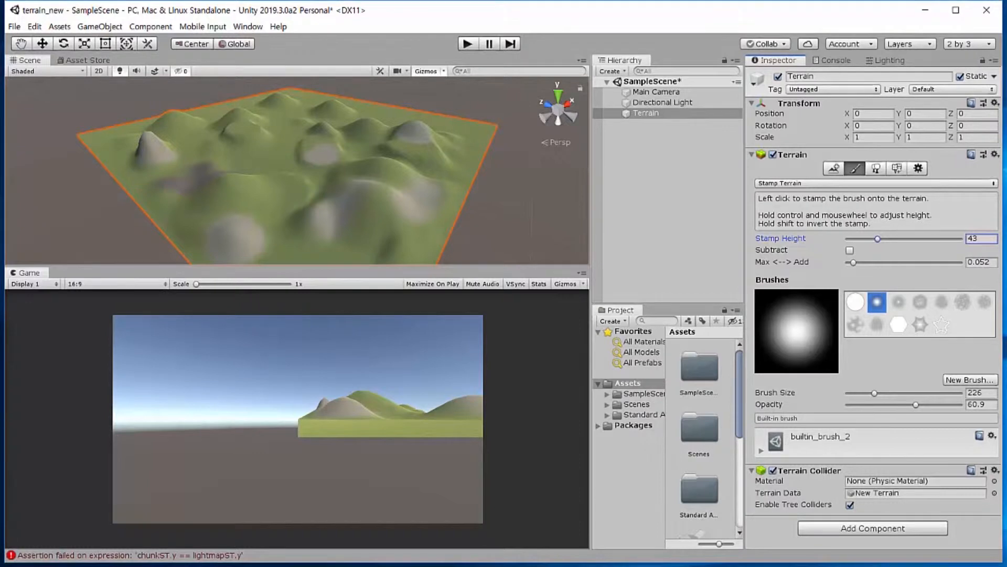
Switch the terrain to Paint Trees and start adding a tree, with the Add Tree dialog brought fully into view
click(876, 170)
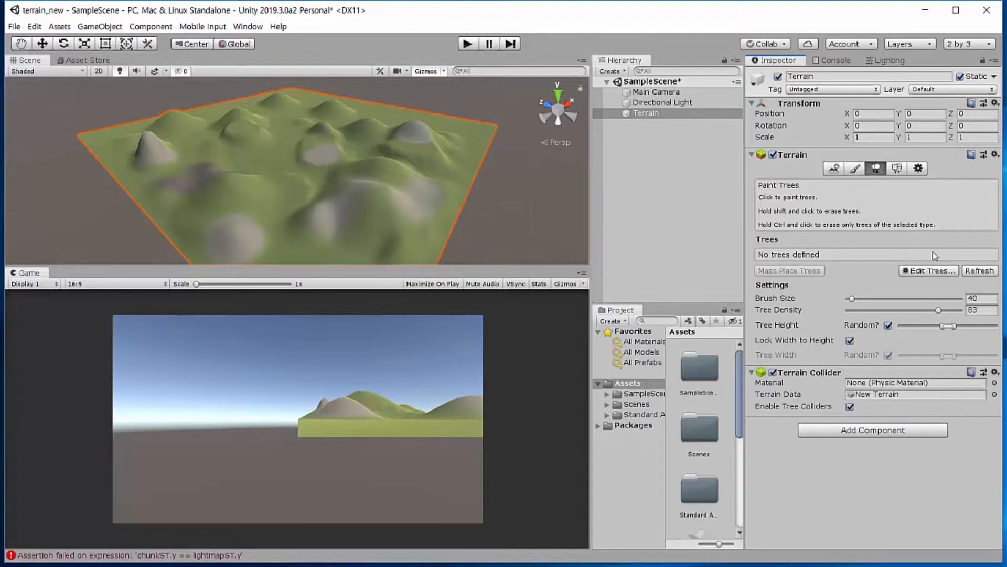
click(926, 271)
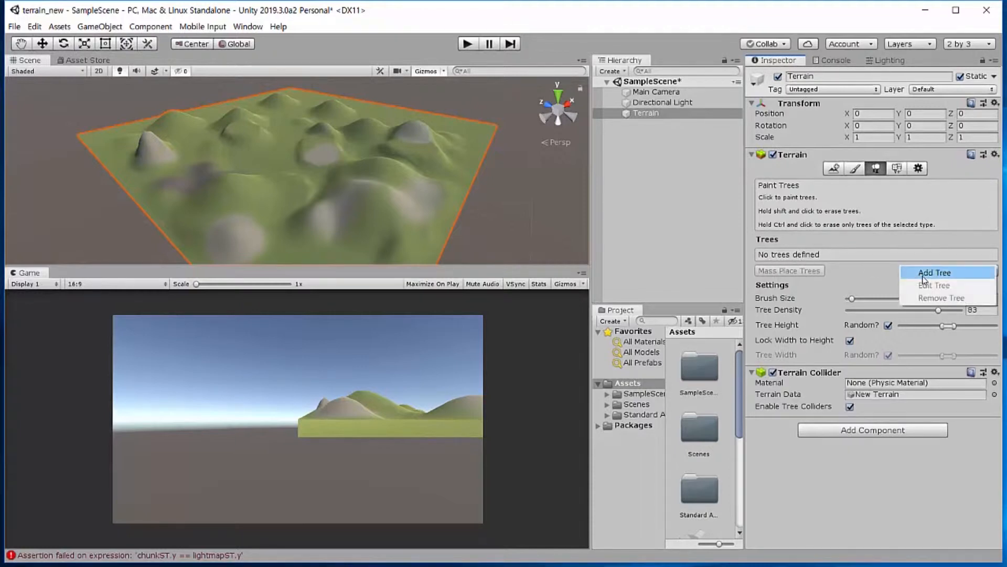
click(924, 274)
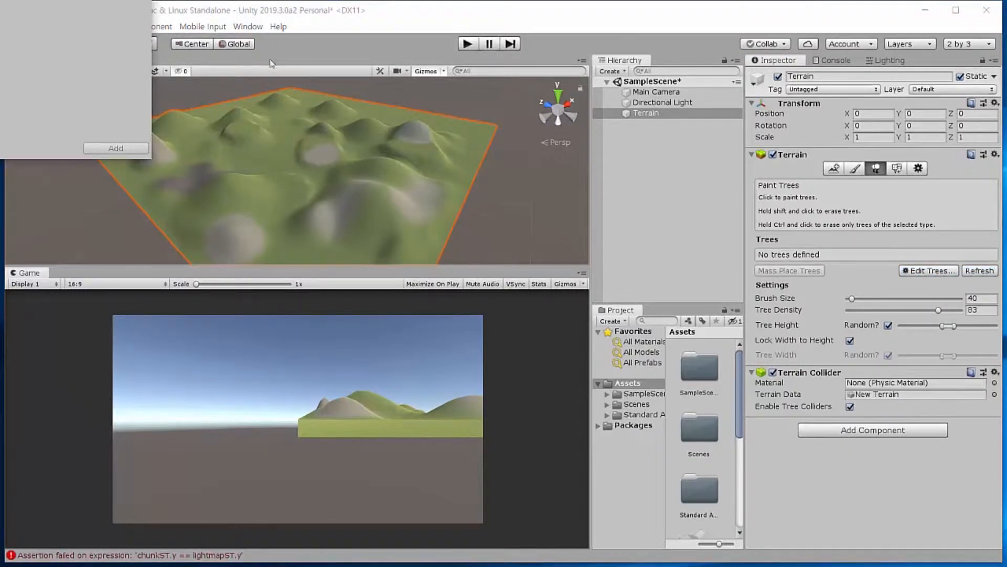
drag(18, 0, 512, 106)
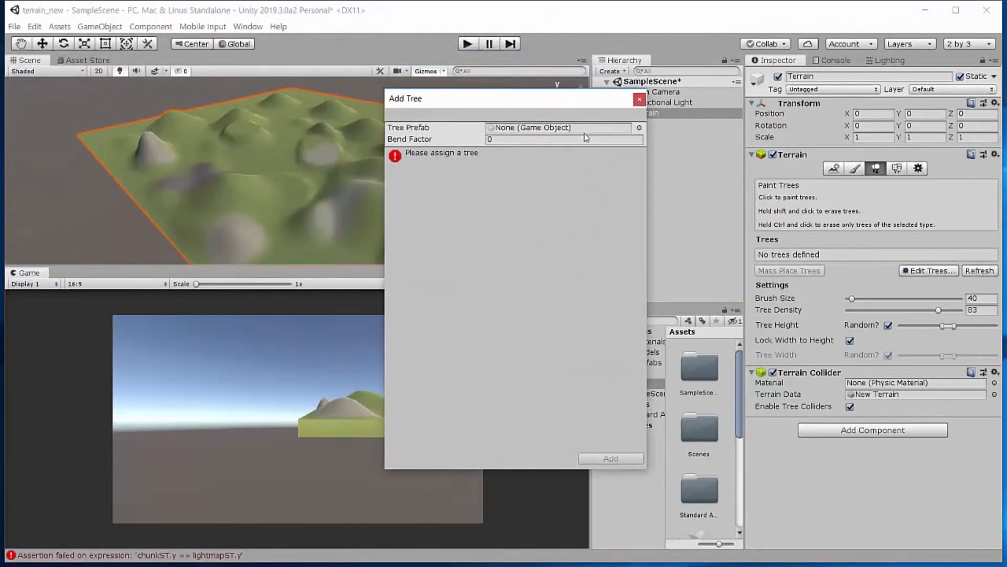
Browse the available tree prefabs and add Broadleaf_Desktop to the terrain's trees
click(639, 127)
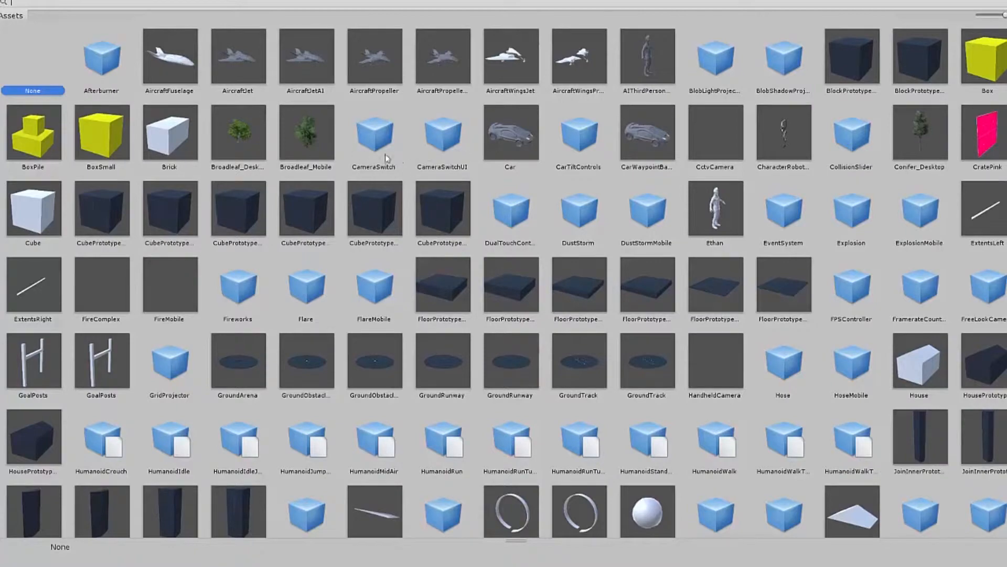
click(244, 134)
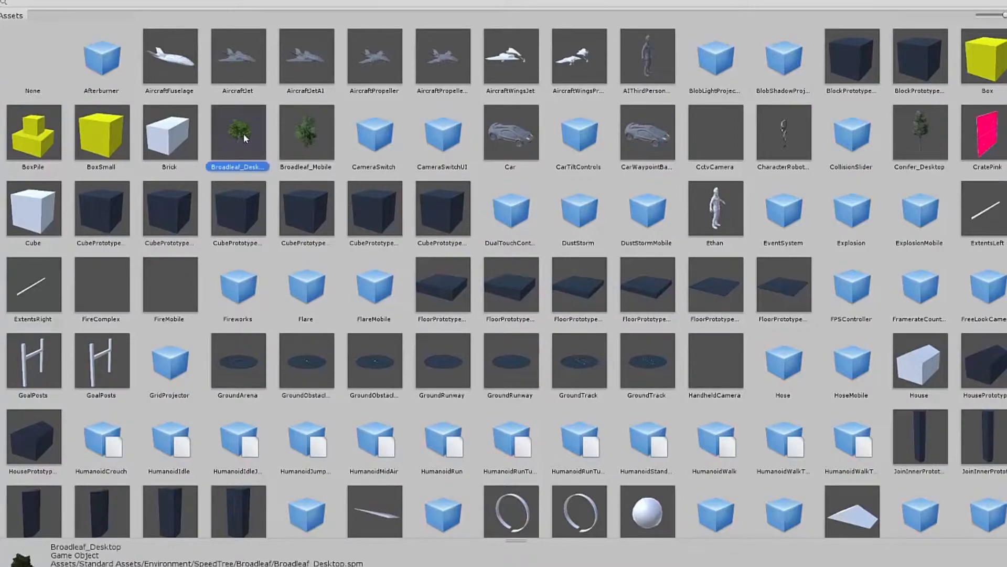
click(295, 131)
click(919, 136)
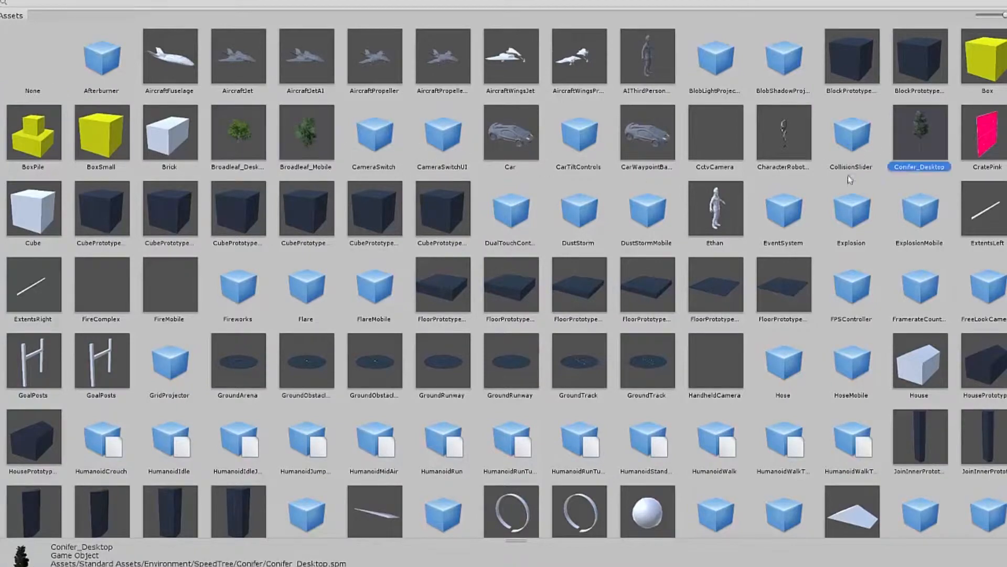
scroll(800, 199, down, 5)
scroll(797, 195, down, 1)
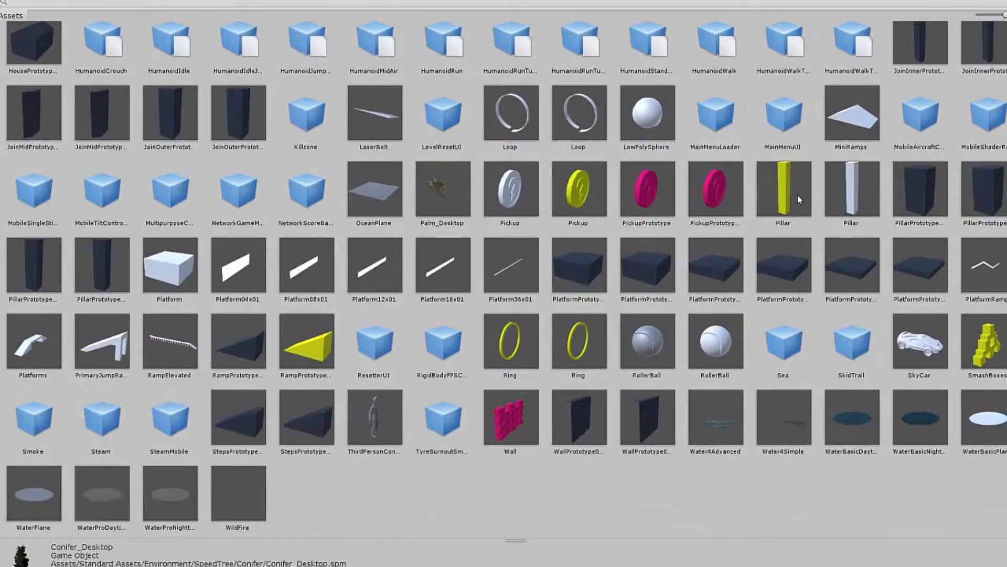
scroll(797, 194, up, 6)
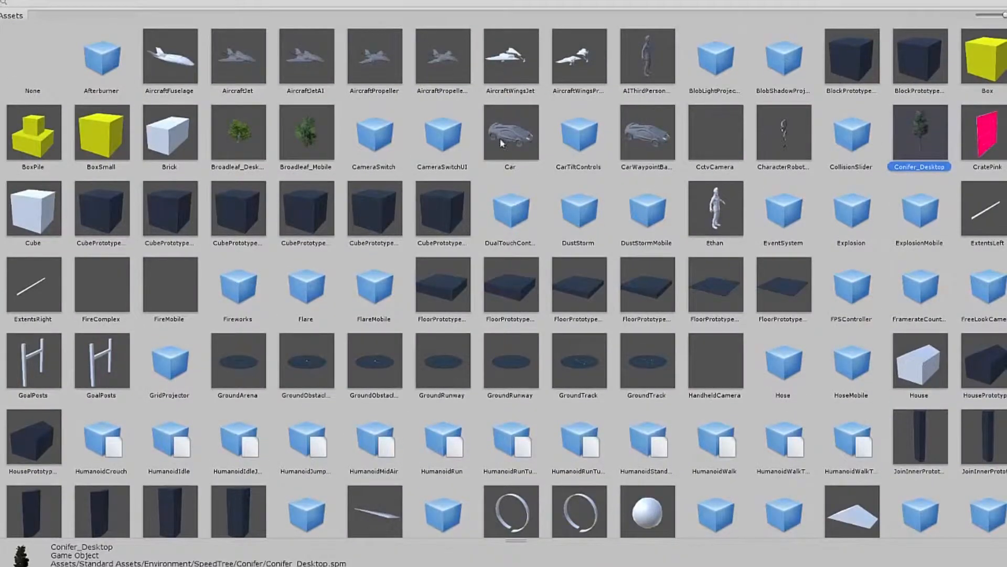
click(250, 130)
double_click(250, 130)
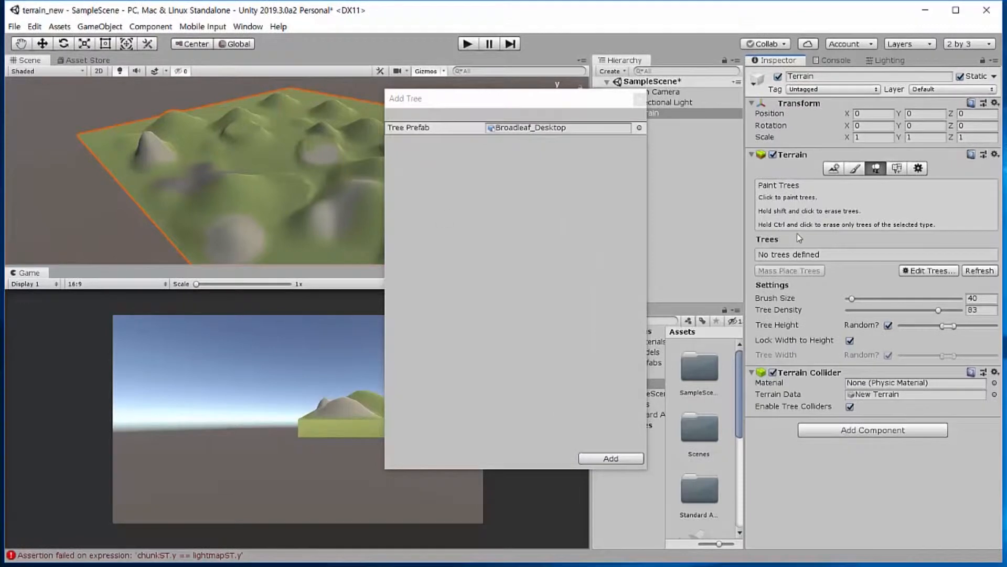
click(612, 458)
Add Broadleaf_Mobile as a second tree for the terrain
click(930, 309)
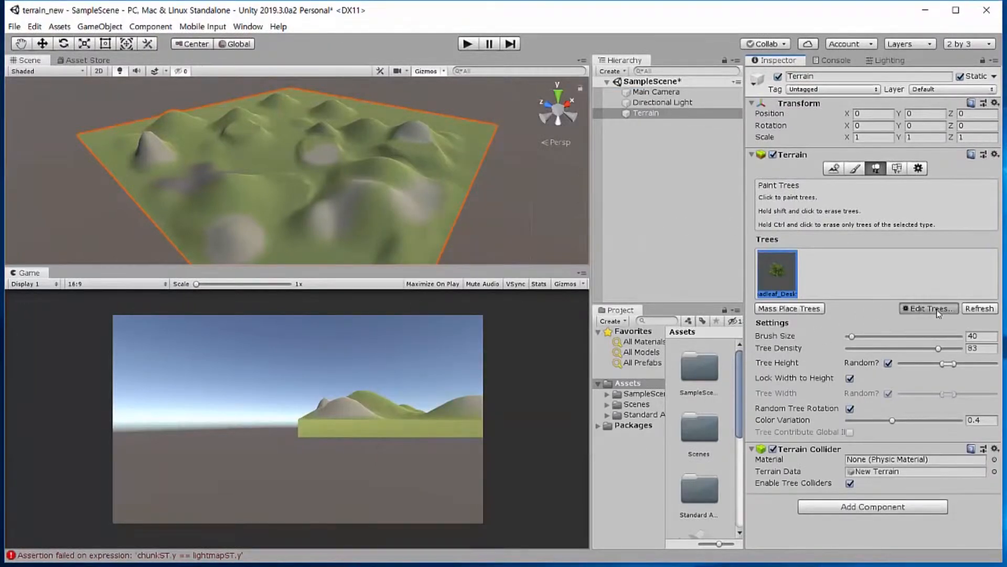
click(937, 312)
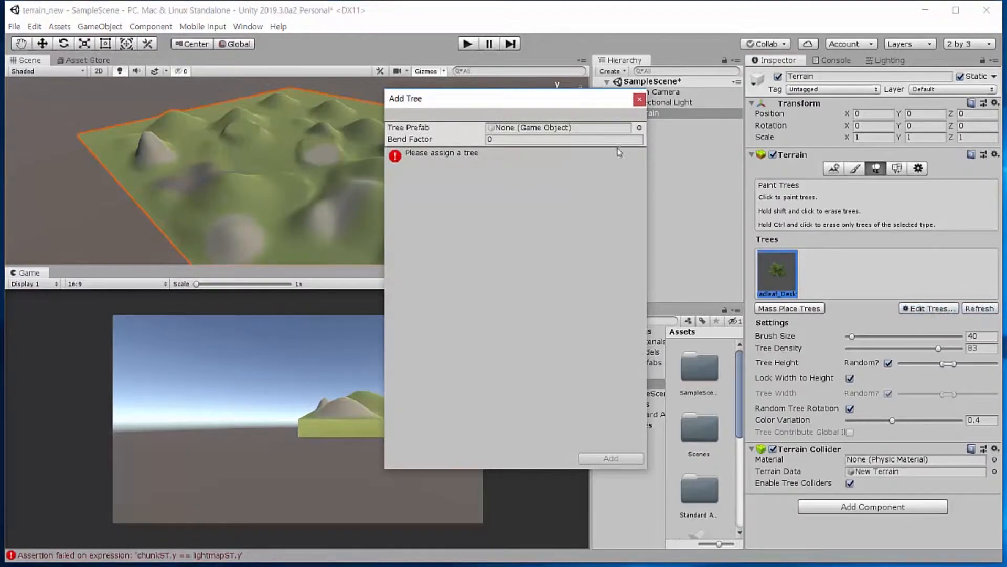
click(639, 128)
double_click(315, 135)
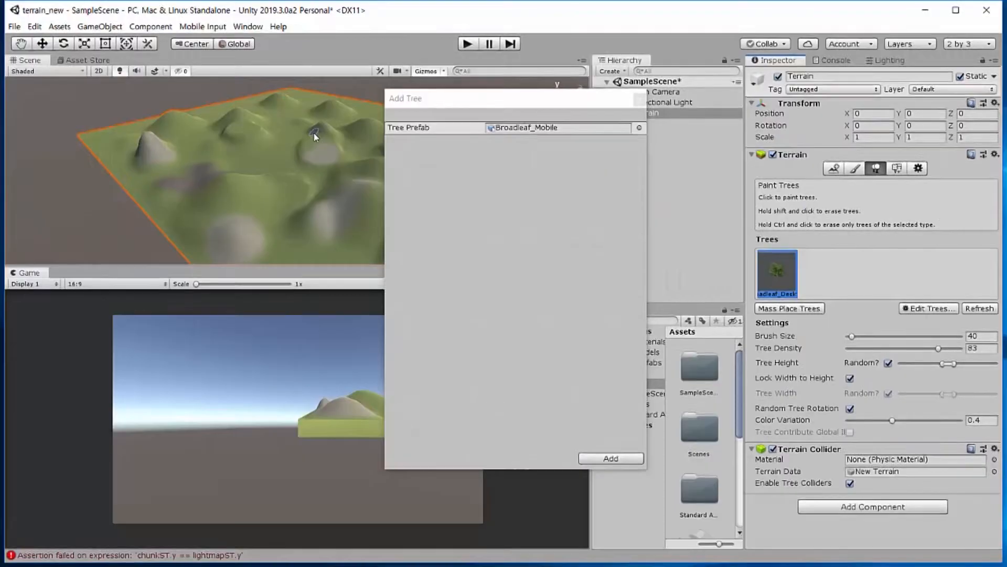
click(618, 461)
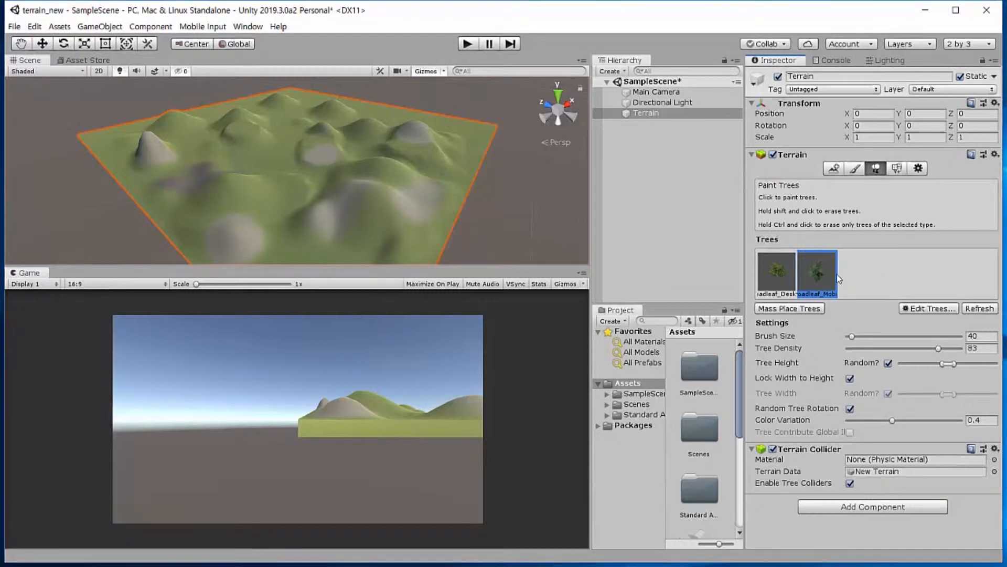
Paint a cluster of Broadleaf_Mobile trees at brush size 40 on the flat grass beside the curved ridge
click(779, 273)
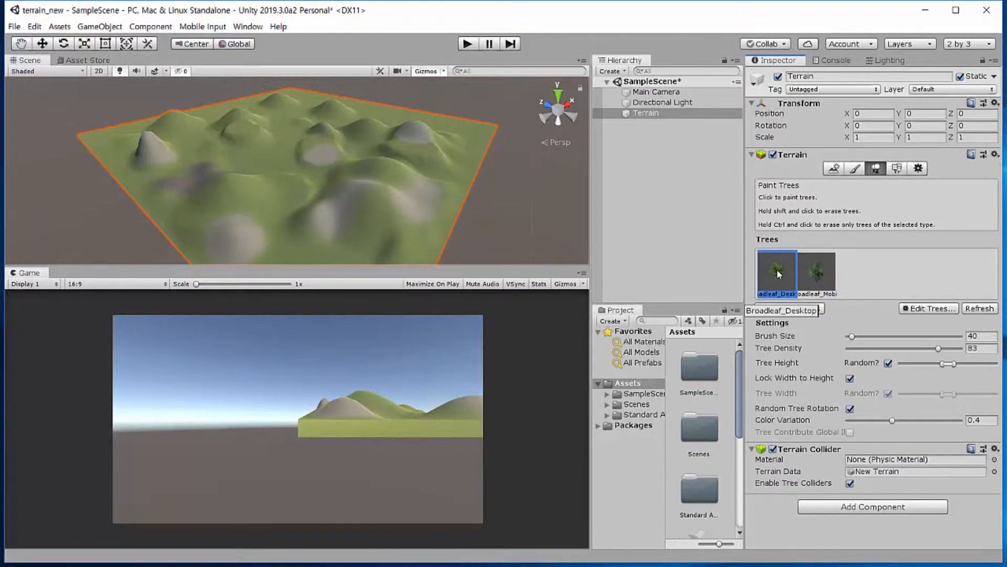
click(811, 272)
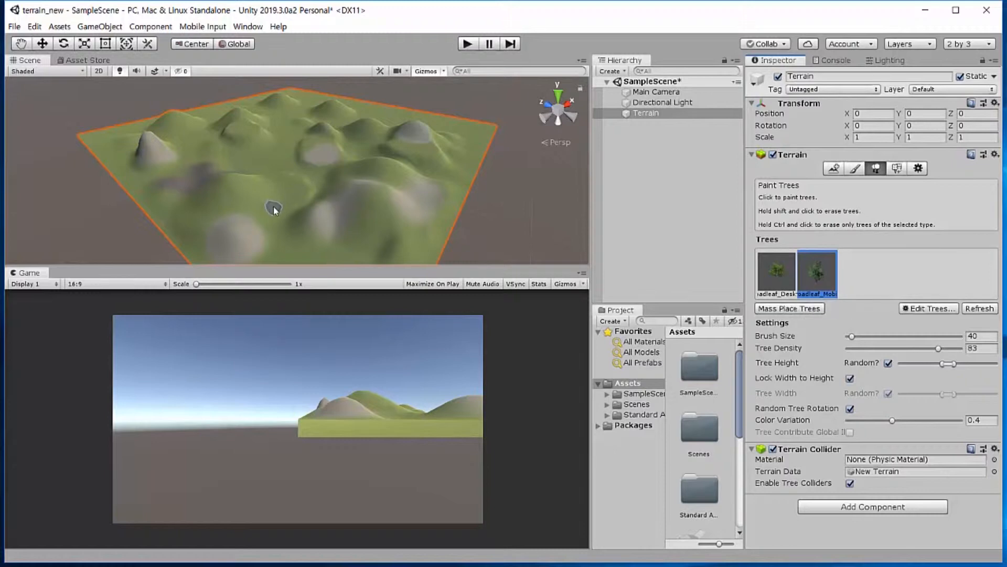
mouse_move(278, 213)
alt+mouse_down()
mouse_move(288, 238)
mouse_move(266, 224)
alt+mouse_up()
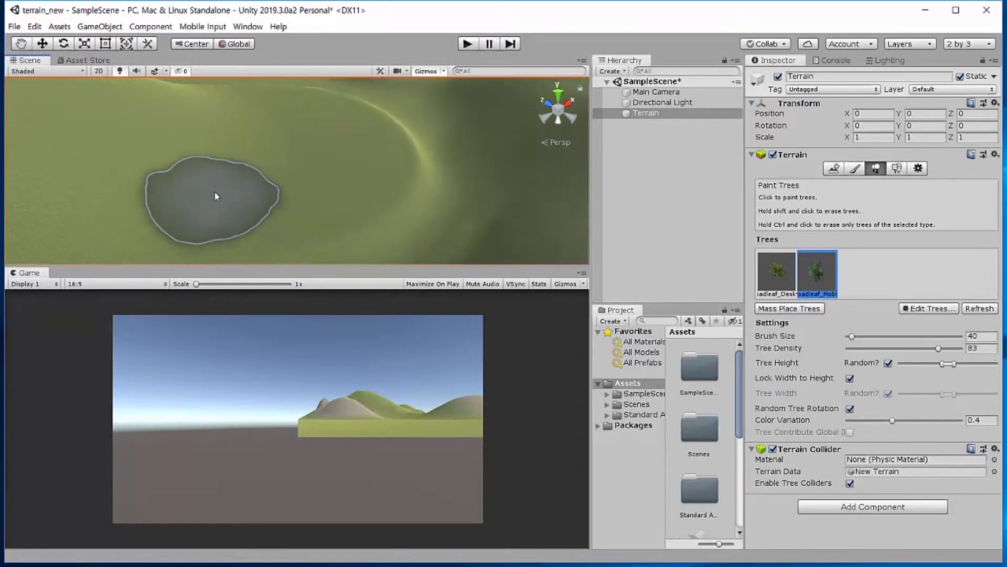
click(216, 195)
mouse_move(353, 196)
alt+mouse_down()
mouse_move(162, 191)
mouse_move(237, 184)
alt+mouse_up()
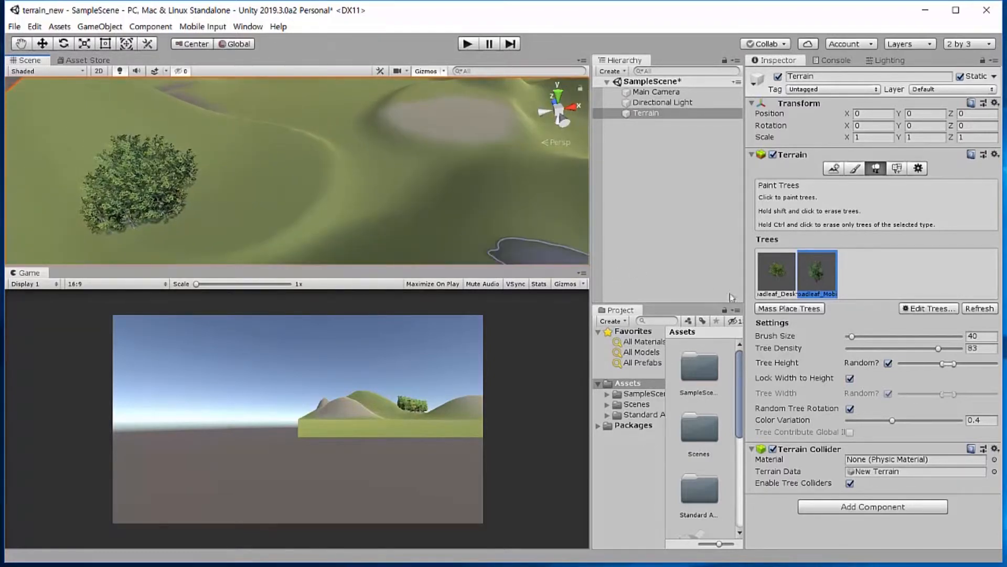
Set the tree brush size to 1 and place two single Broadleaf_Mobile trees, one on either side of the curved ridge
drag(852, 337, 800, 334)
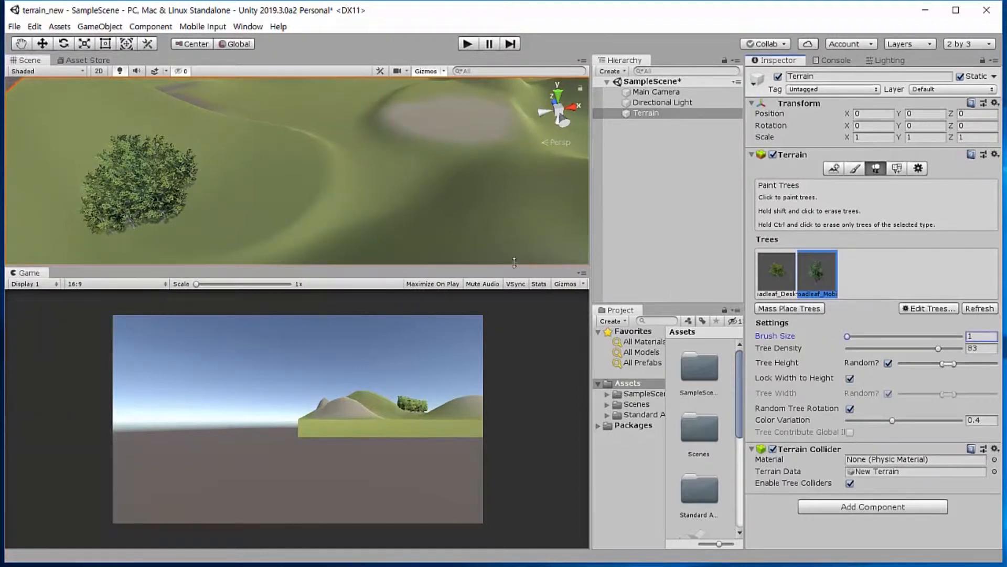
click(295, 192)
click(482, 205)
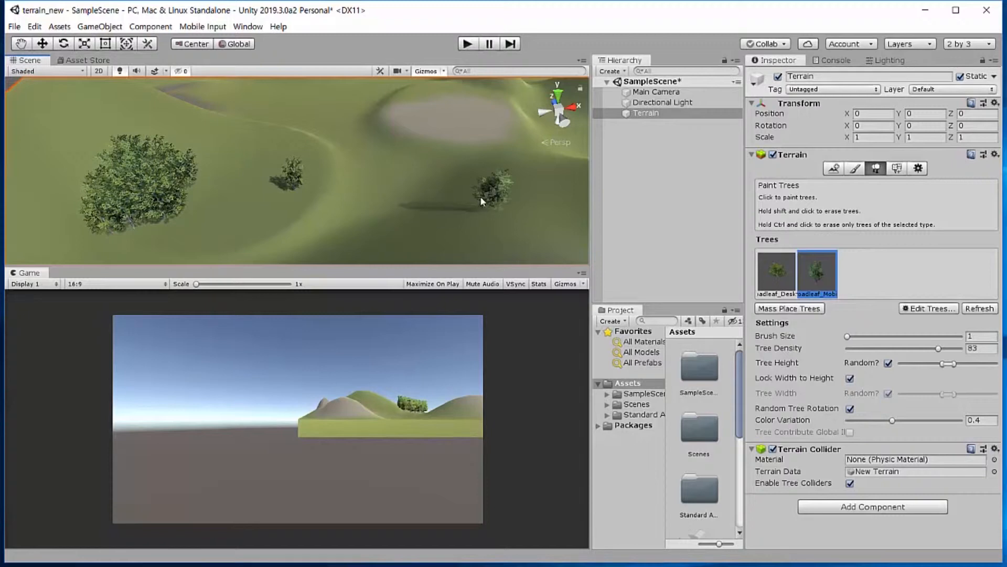
Place a single Broadleaf_Mobile tree on the round grey patch, and three single Broadleaf_Desktop trees around the lone tree beside the curved ridge
click(460, 142)
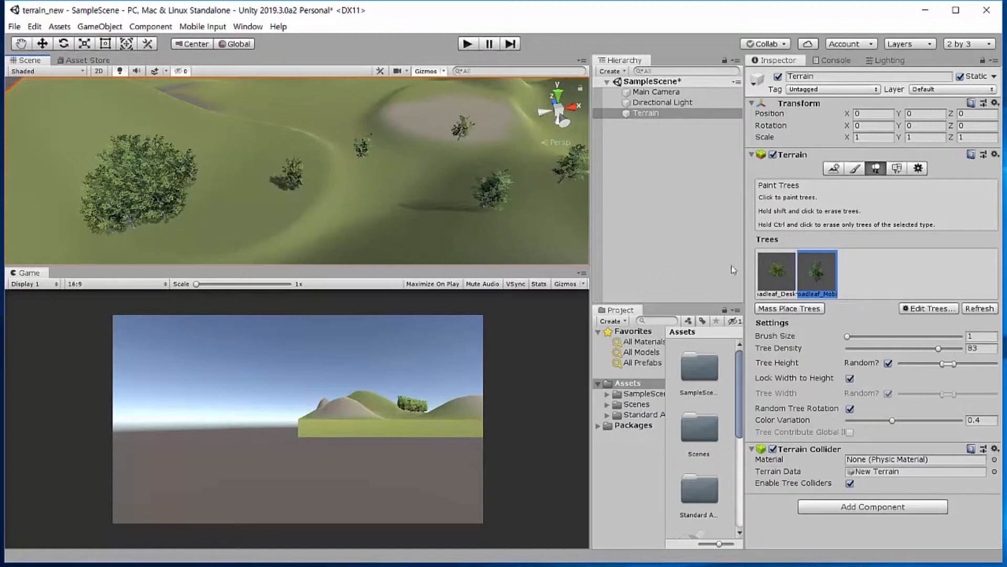
click(768, 277)
click(269, 219)
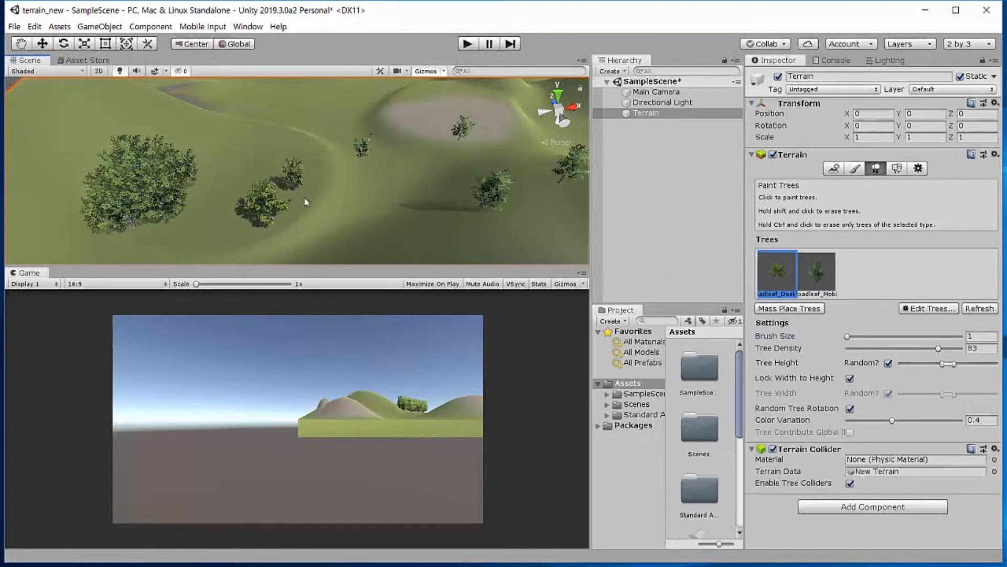
click(314, 181)
click(268, 155)
Set the tree brush size to 181 and paint a large cluster of Broadleaf_Desktop trees between the lone trees and the grey patch
drag(848, 337, 867, 337)
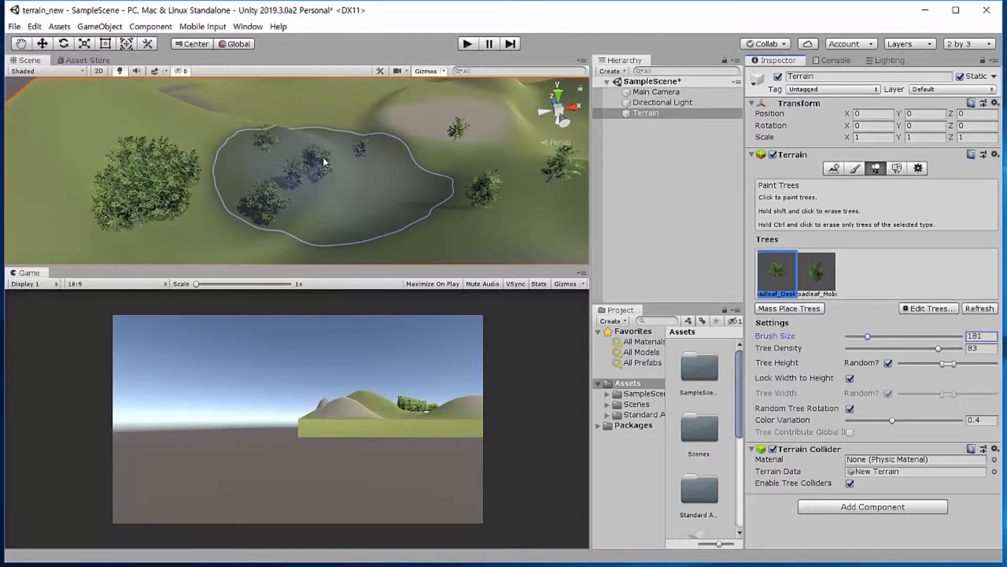
scroll(322, 157, down, 5)
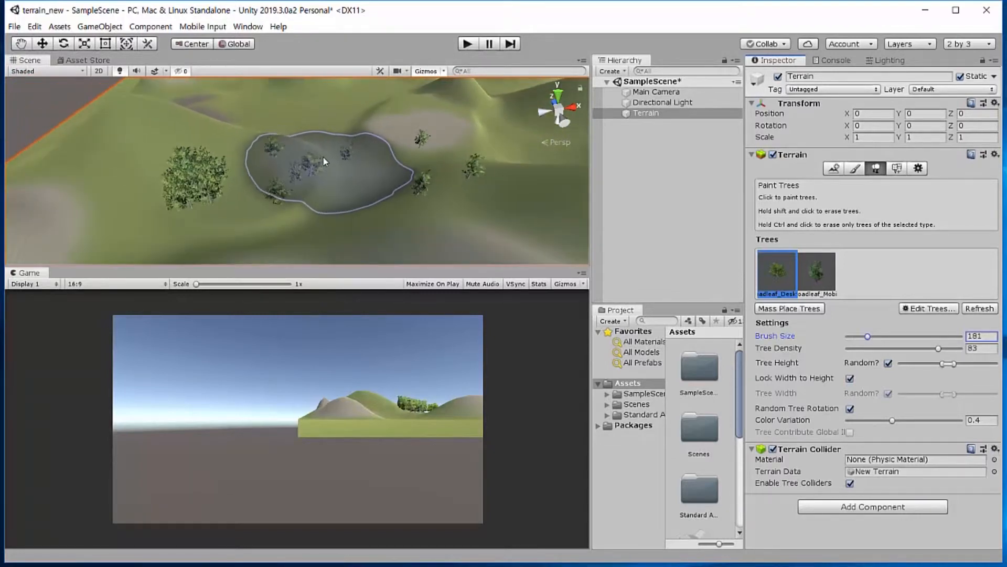
scroll(323, 157, down, 1)
mouse_move(309, 123)
mouse_down()
mouse_move(344, 120)
mouse_move(315, 121)
mouse_up()
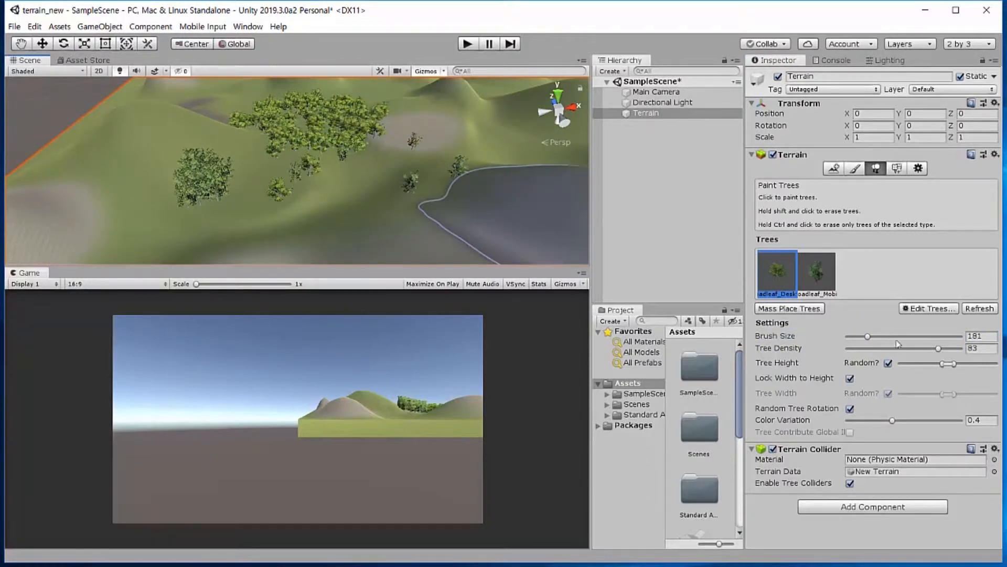
Set the tree density to 54 and paint a band of Broadleaf_Desktop trees across the slope in front of the first clusters
drag(940, 353, 902, 353)
drag(353, 230, 513, 254)
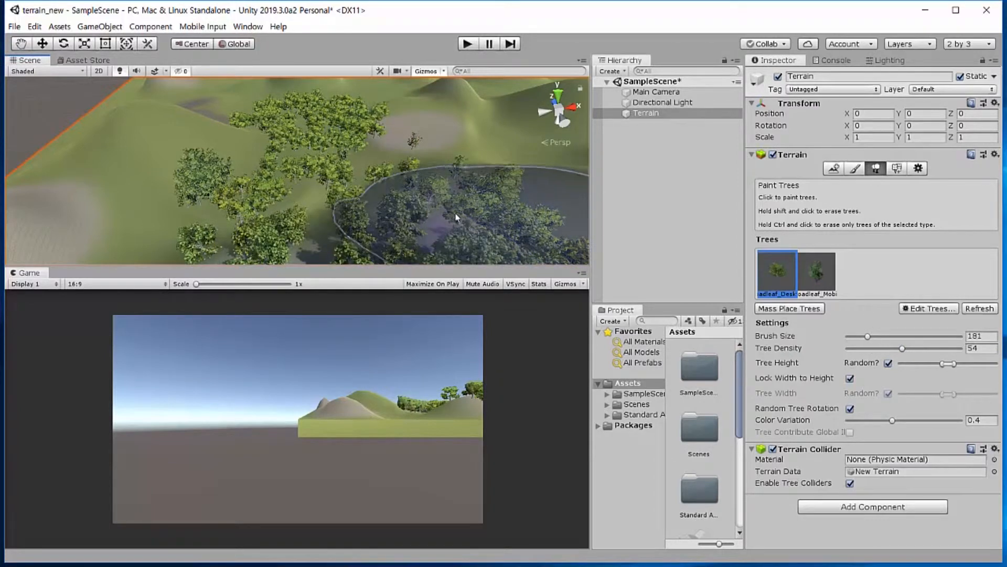
Set the tree density to 16 and scatter sparse Broadleaf_Desktop trees over the green hill beside the forest
scroll(456, 211, down, 10)
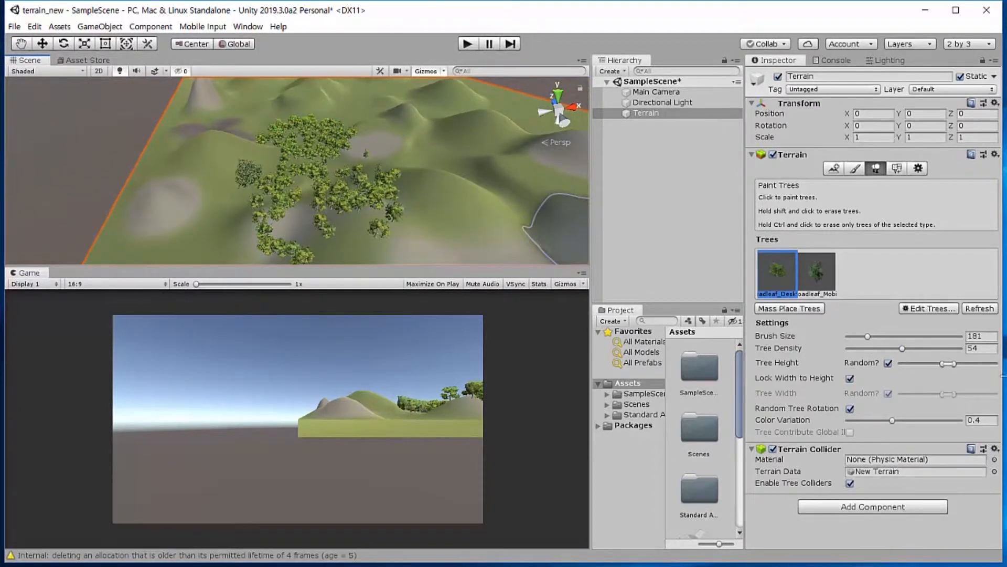
drag(902, 355, 855, 356)
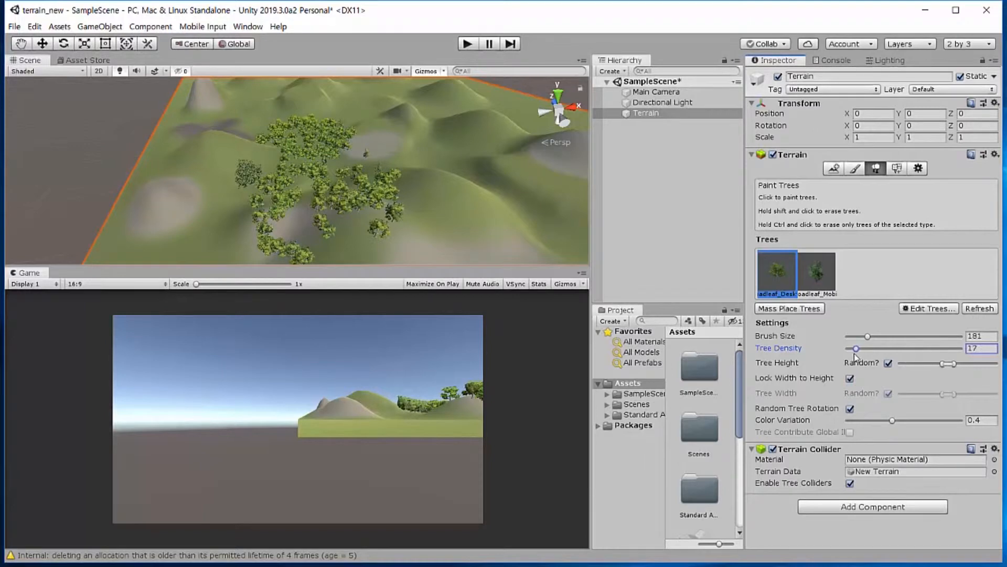
click(492, 220)
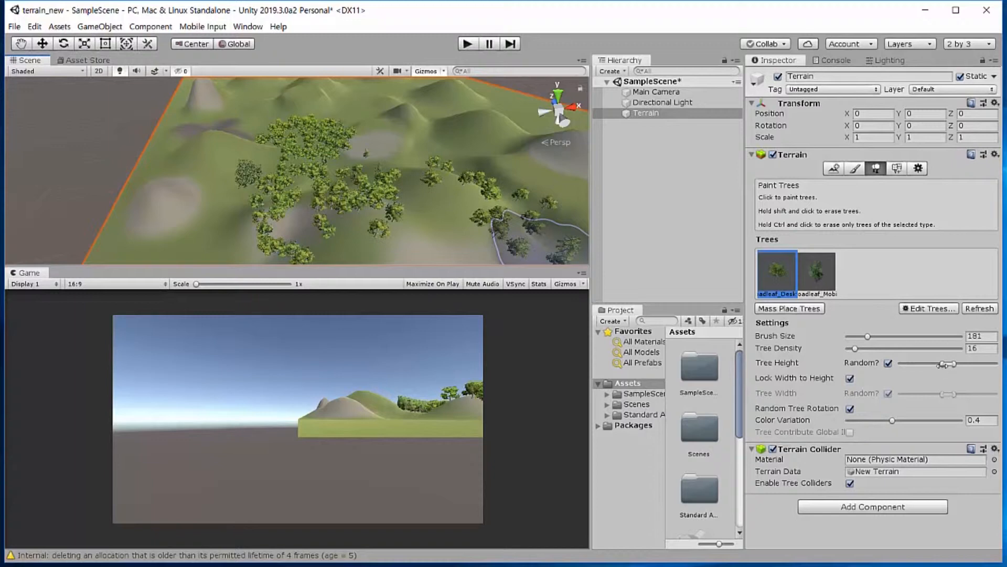
Widen the random tree height range and scatter more Broadleaf_Desktop trees over the slopes behind the grey patch
drag(943, 364, 963, 365)
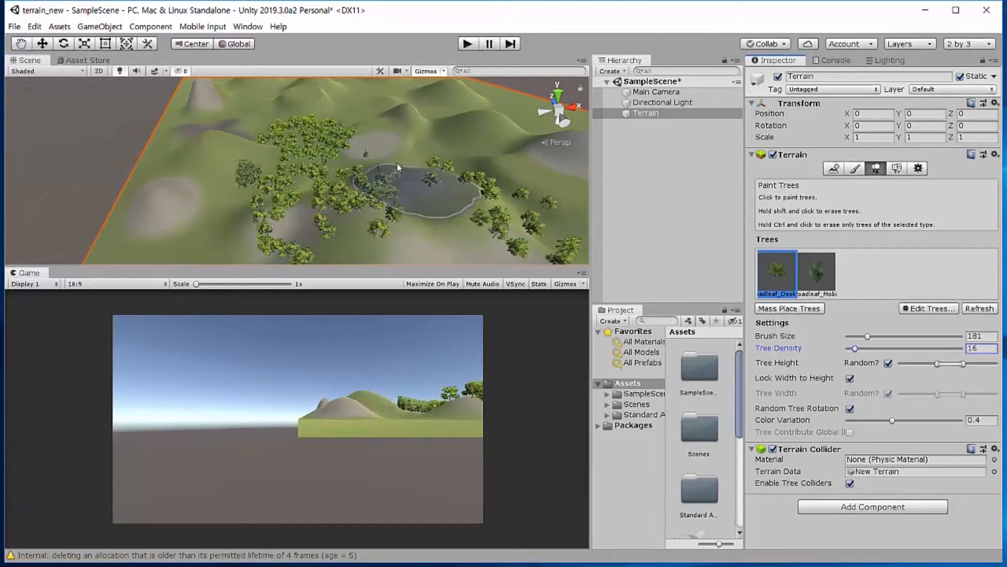
click(449, 142)
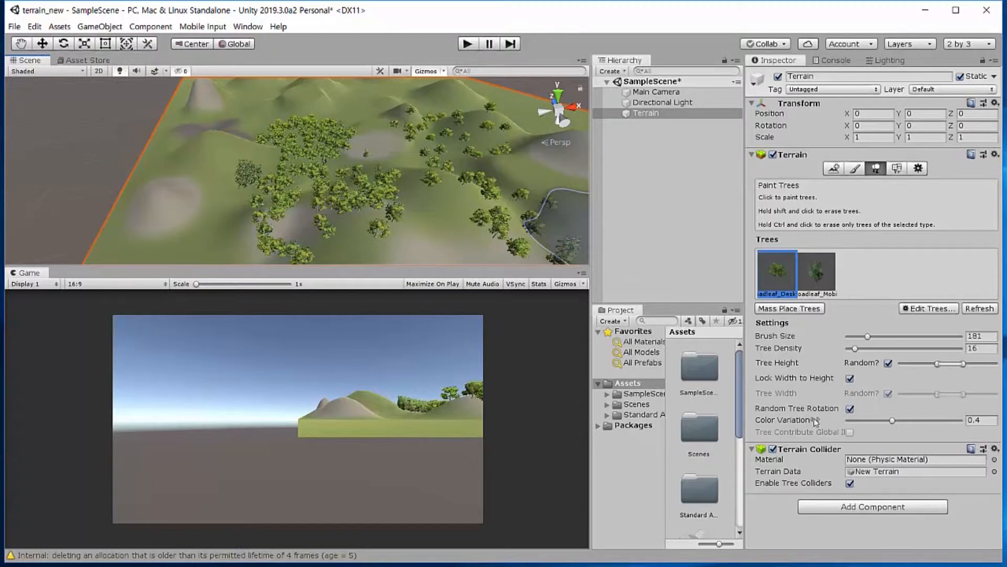
click(850, 409)
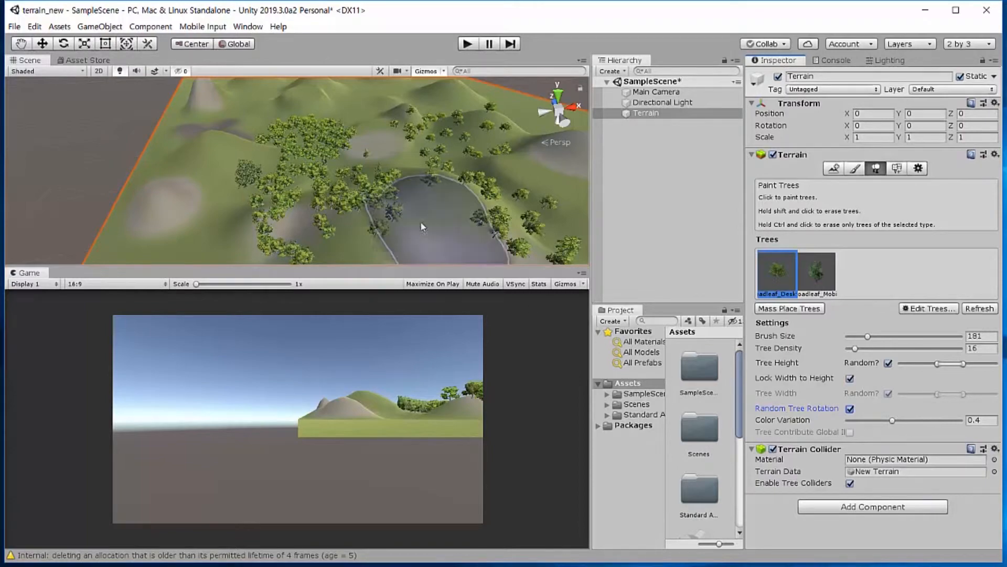
alt+drag(414, 213, 489, 172)
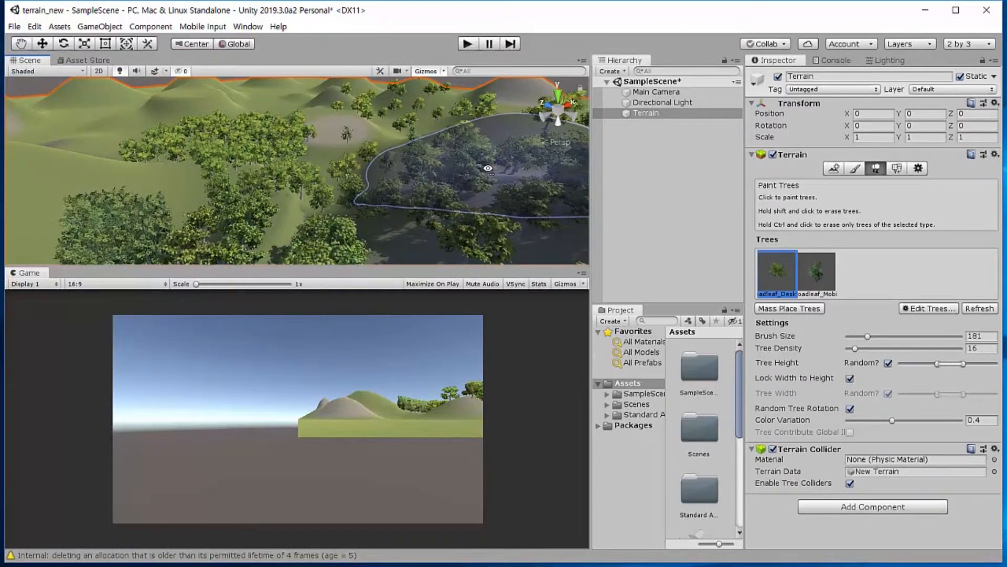
Switch to painting details and add a grass texture using GrassFrond01AlbedoAlpha with the default size and colour settings
click(898, 172)
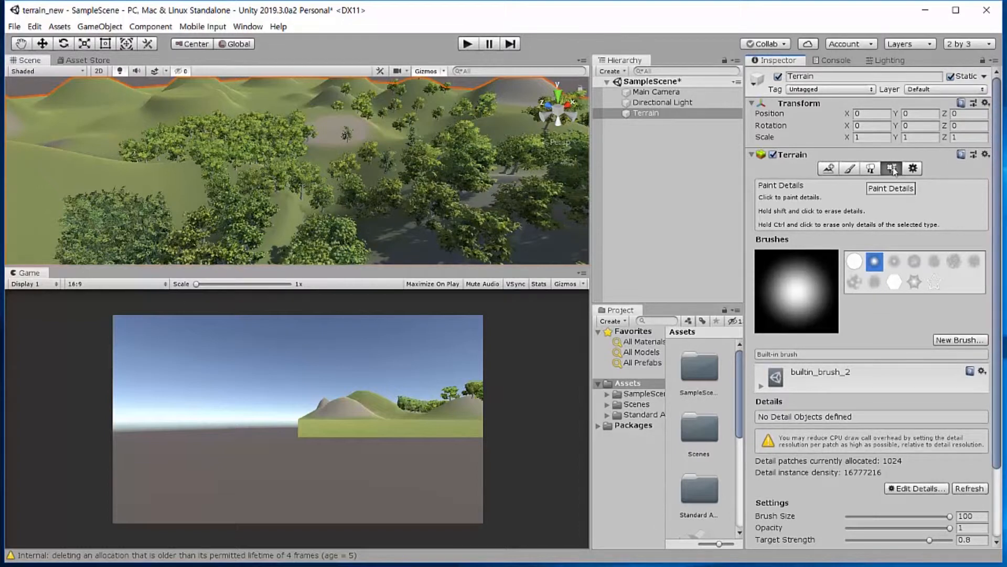
click(908, 492)
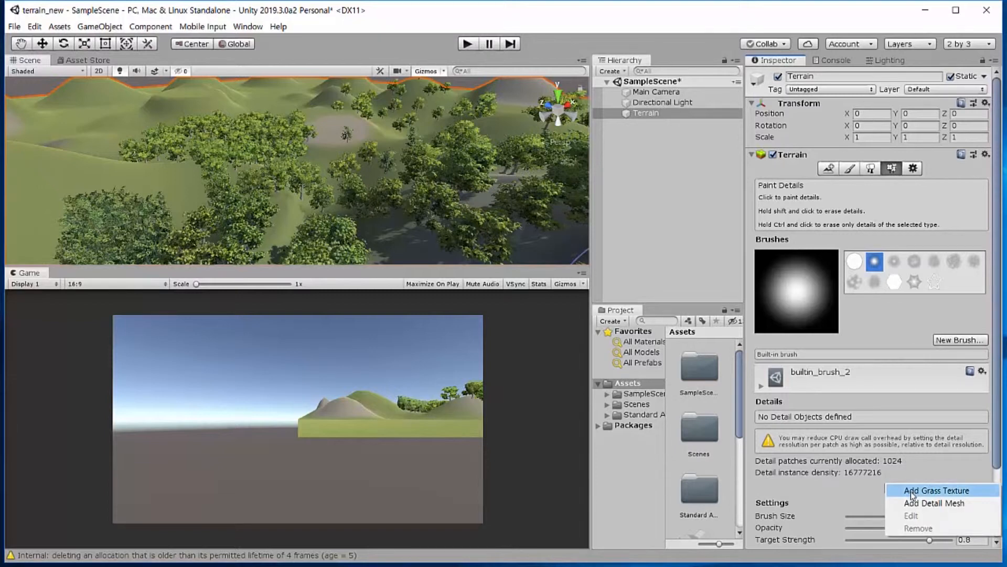
click(911, 491)
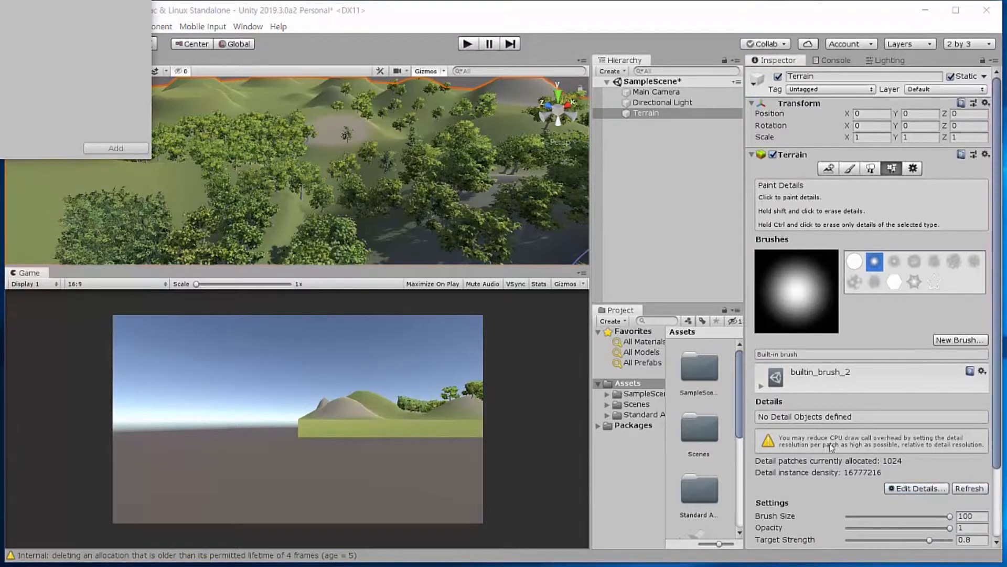
drag(30, 0, 423, 119)
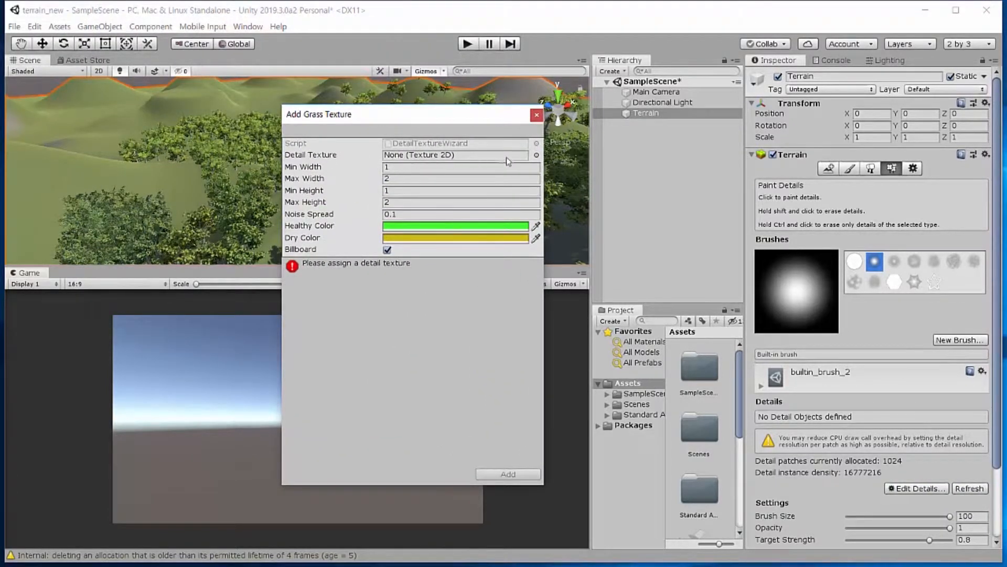
click(535, 155)
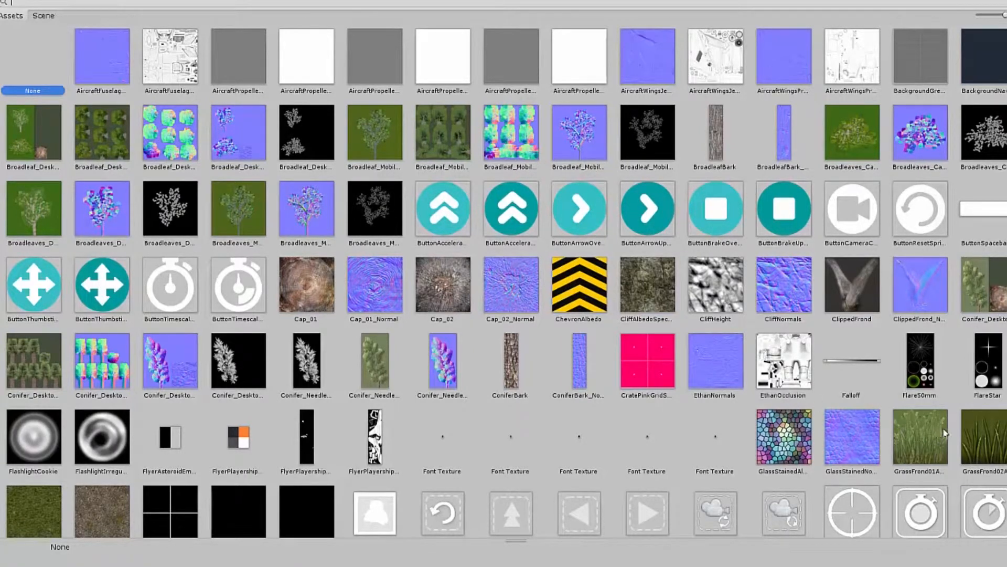
click(930, 445)
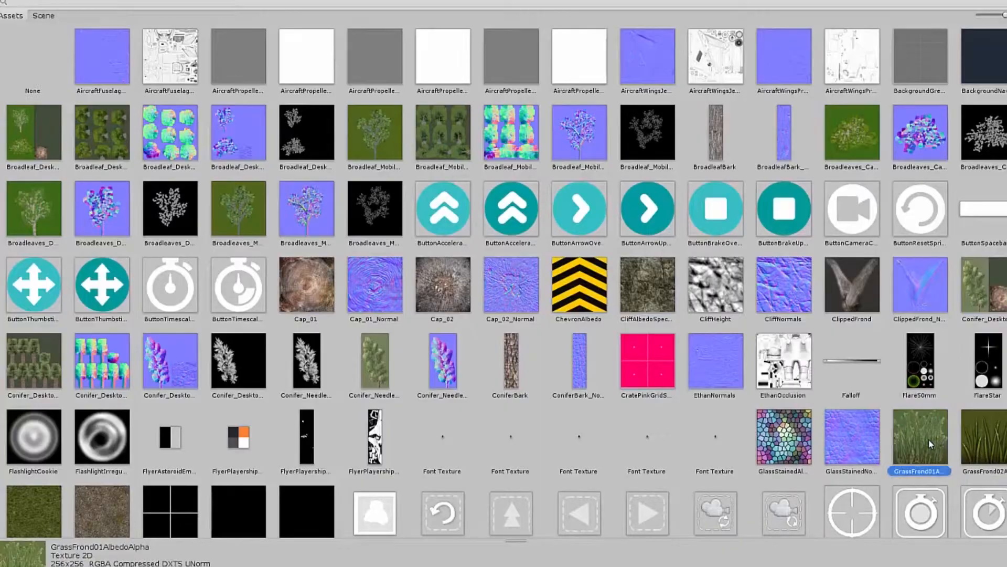
double_click(929, 441)
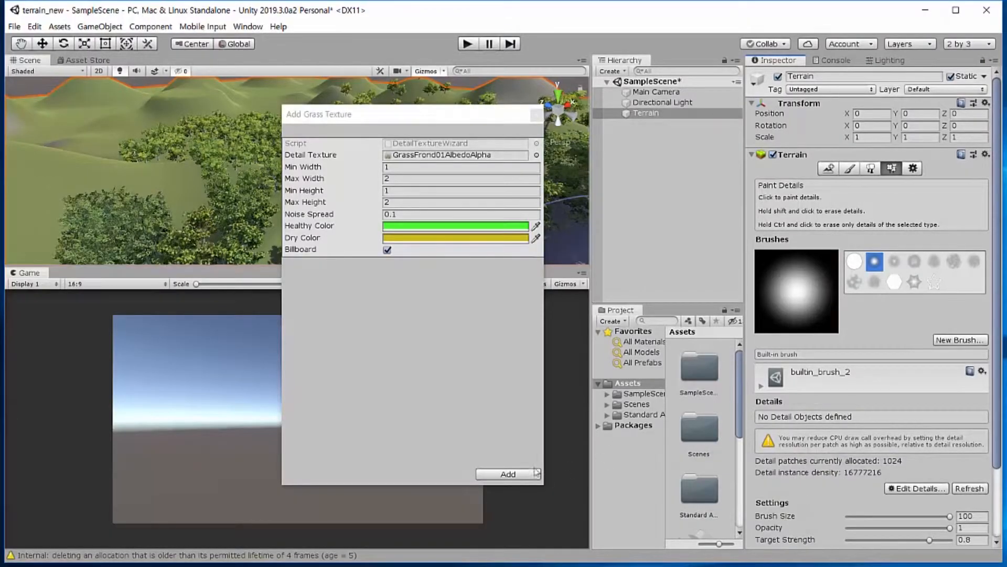
click(512, 473)
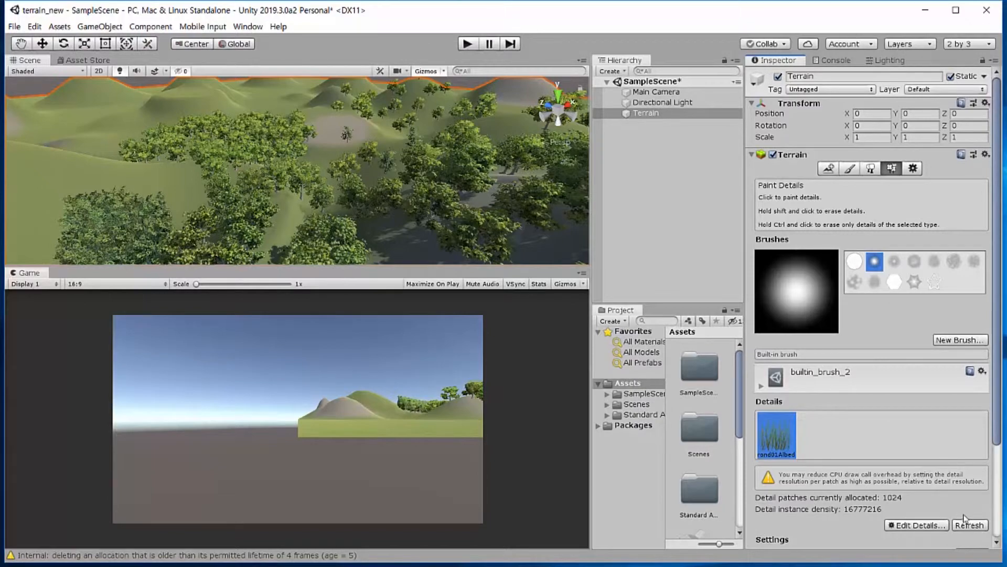
Add GrassFrond02AlbedoAlpha as a second grass texture with the default settings
click(941, 526)
click(939, 525)
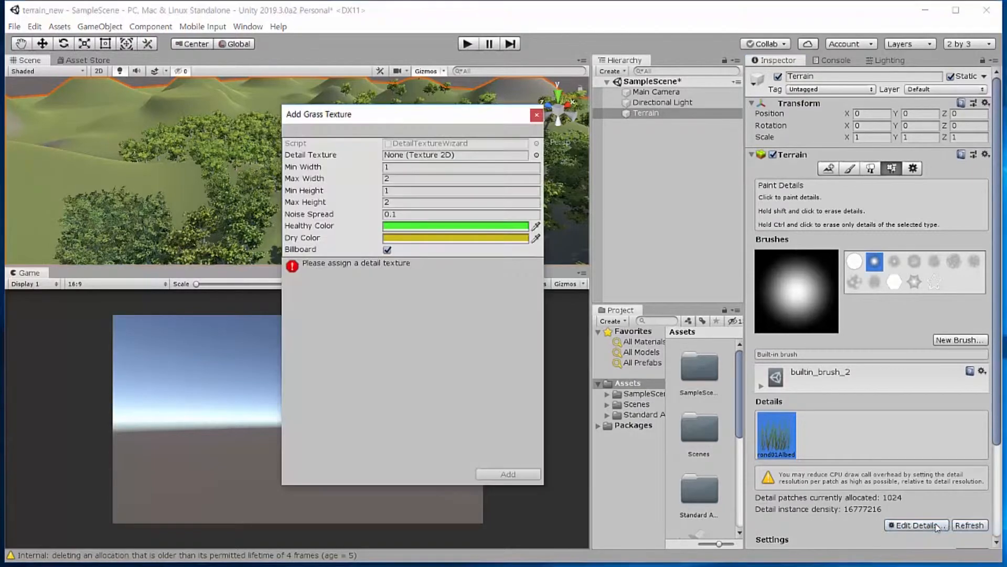
click(537, 155)
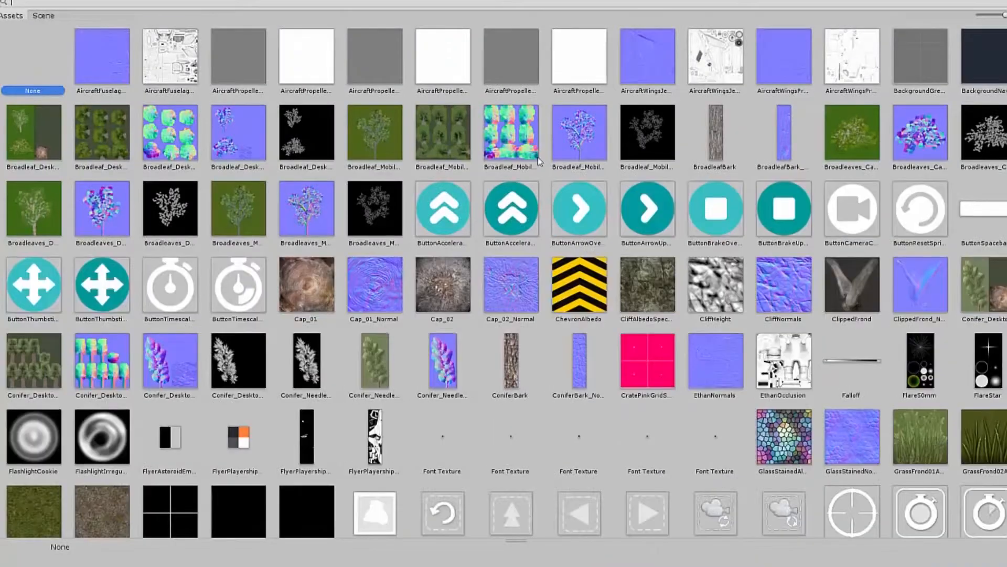
click(984, 439)
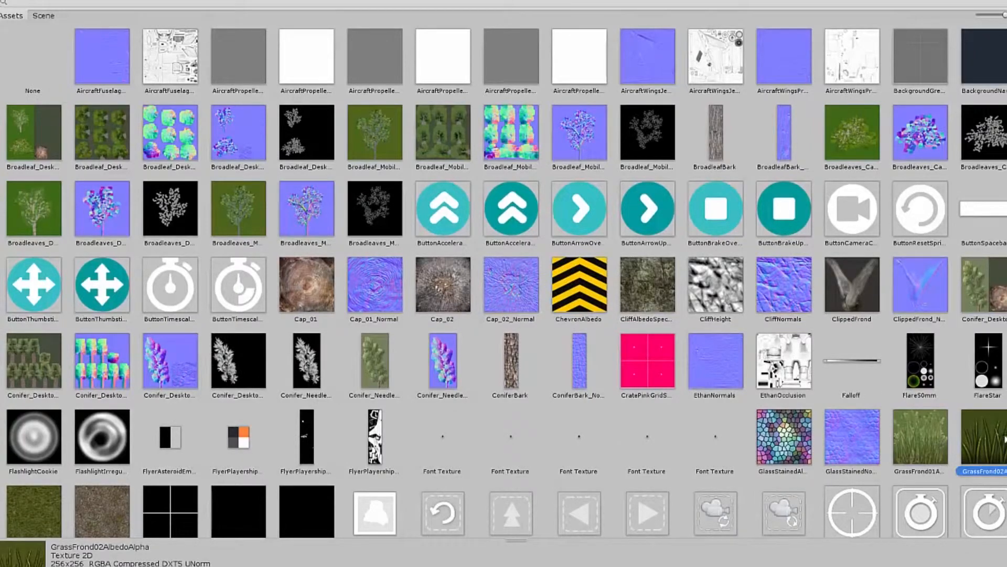
double_click(999, 438)
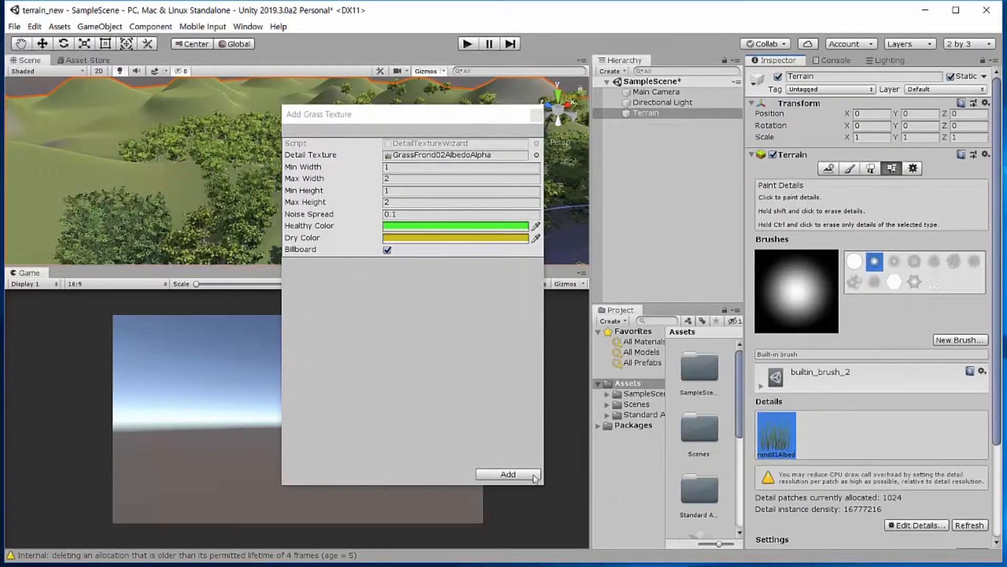
click(534, 478)
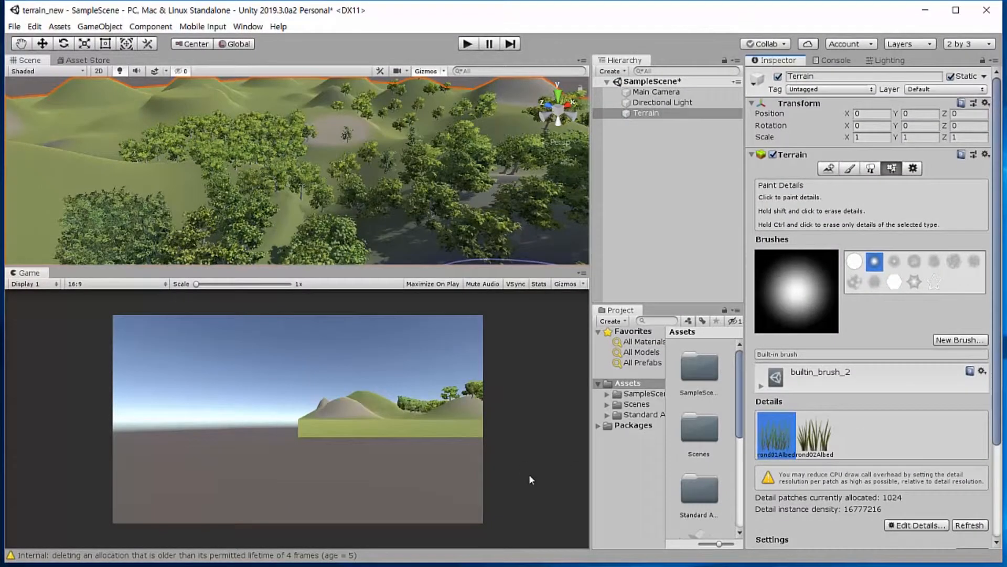
Set the detail brush size to 25.4 and paint GrassFrond01 grass on the open green ground near the trees
right_drag(194, 190, 246, 231)
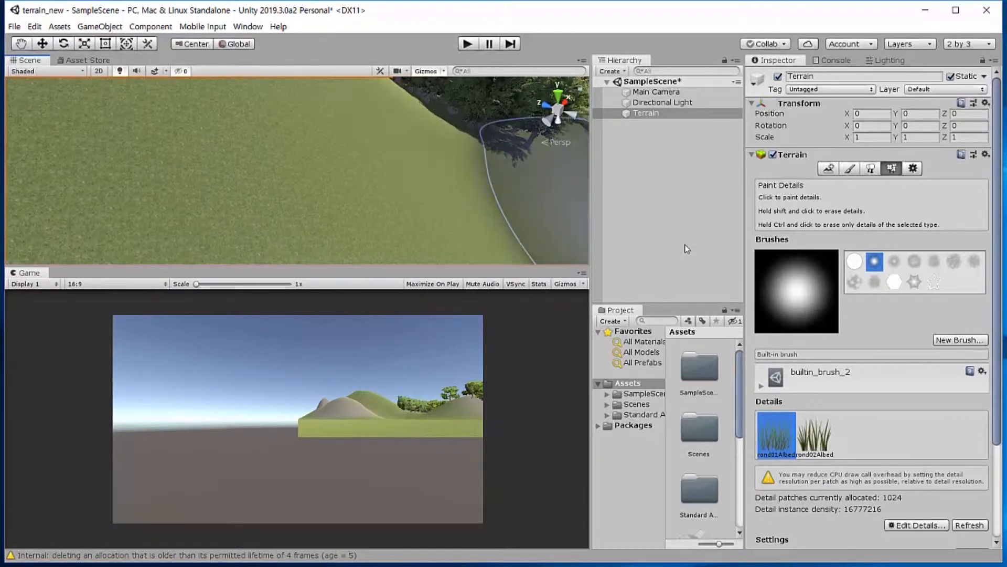
scroll(922, 265, down, 3)
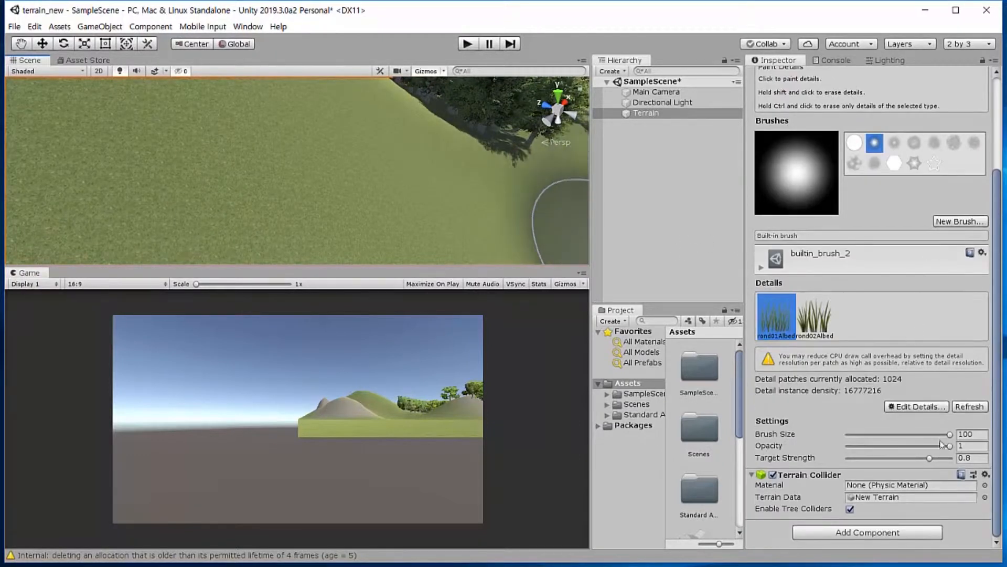
drag(949, 435, 875, 443)
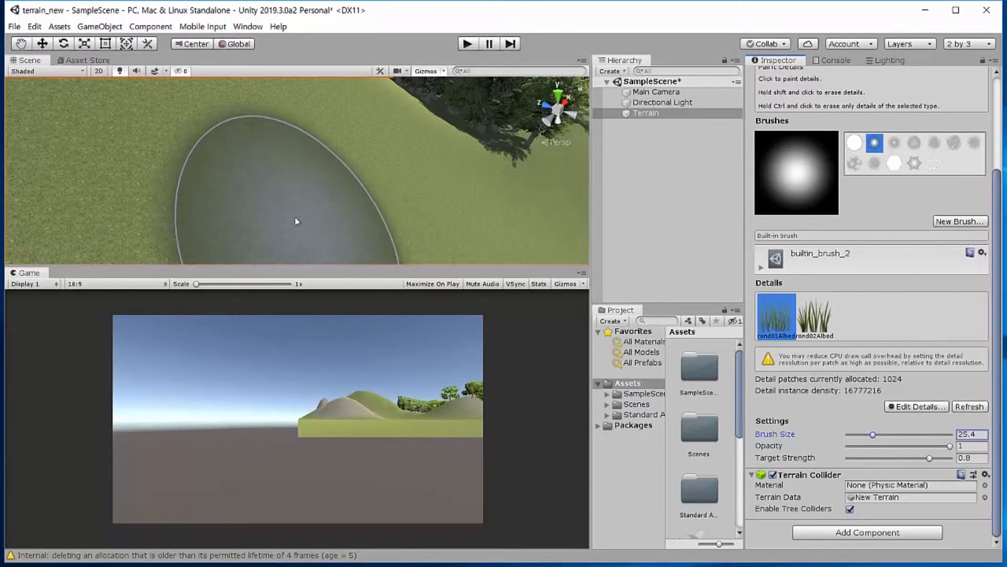
drag(284, 192, 349, 189)
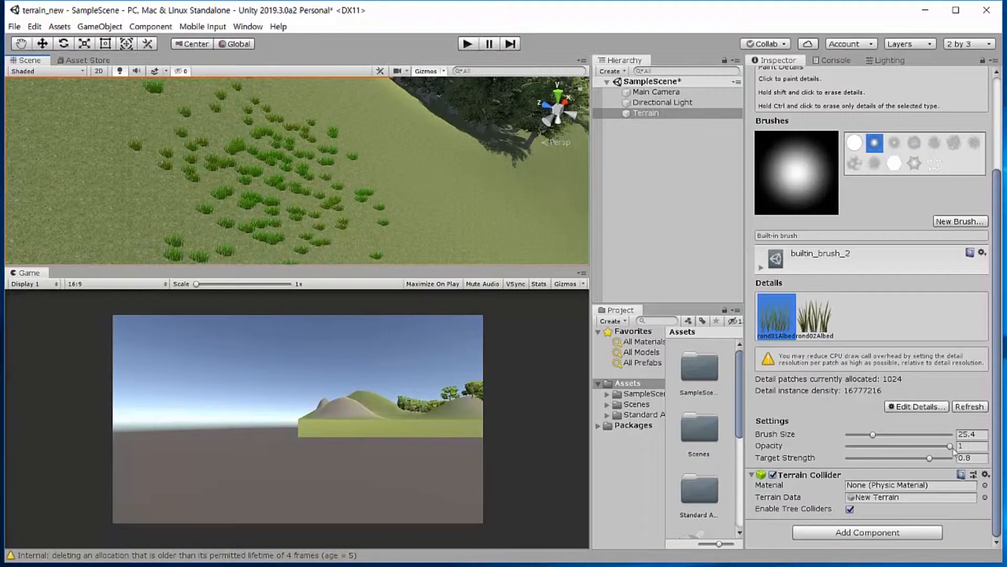
Erase the painted grass from the open green ground
mouse_move(294, 202)
right_down()
mouse_move(264, 191)
mouse_move(272, 168)
mouse_move(325, 154)
mouse_move(265, 240)
mouse_move(220, 231)
mouse_move(325, 226)
mouse_move(225, 218)
mouse_move(244, 205)
mouse_move(247, 231)
mouse_move(286, 184)
mouse_move(327, 164)
mouse_move(243, 189)
mouse_move(254, 210)
mouse_move(209, 273)
mouse_move(231, 209)
right_up()
key(s)
mouse_move(231, 209)
shift+mouse_down()
mouse_move(202, 175)
mouse_move(243, 169)
mouse_move(307, 210)
shift+mouse_up()
mouse_move(267, 229)
right_down()
mouse_move(265, 271)
mouse_move(259, 236)
right_up()
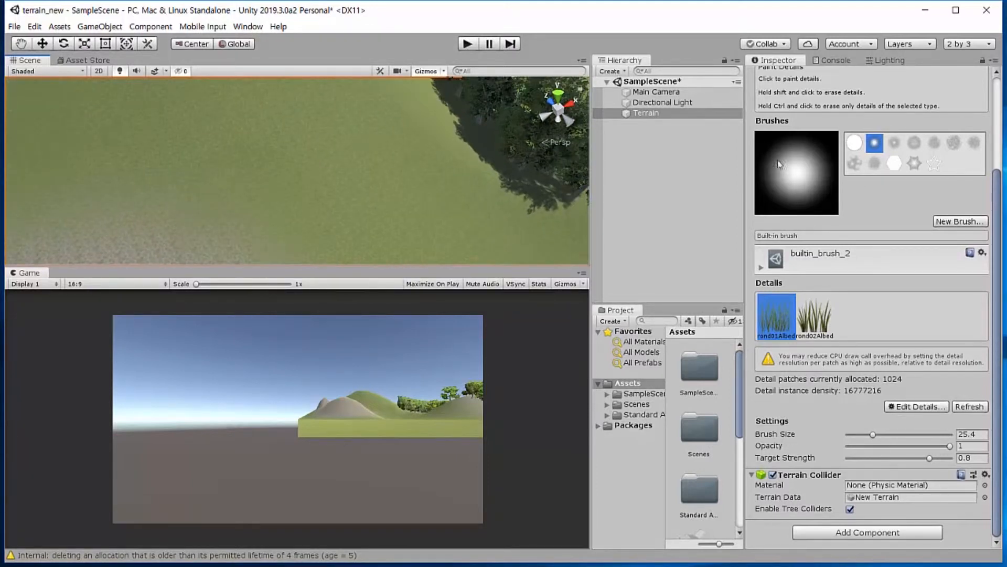
Return to painting trees and erase the trees around the dark Broadleaf_Mobile cluster at the forest's edge
scroll(839, 127, up, 5)
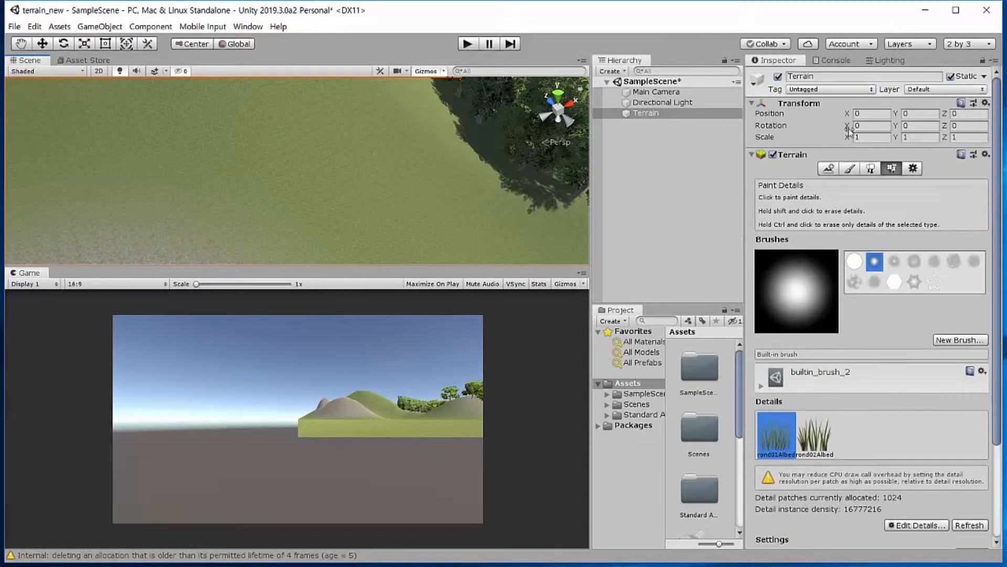
click(875, 171)
right_drag(474, 166, 559, 112)
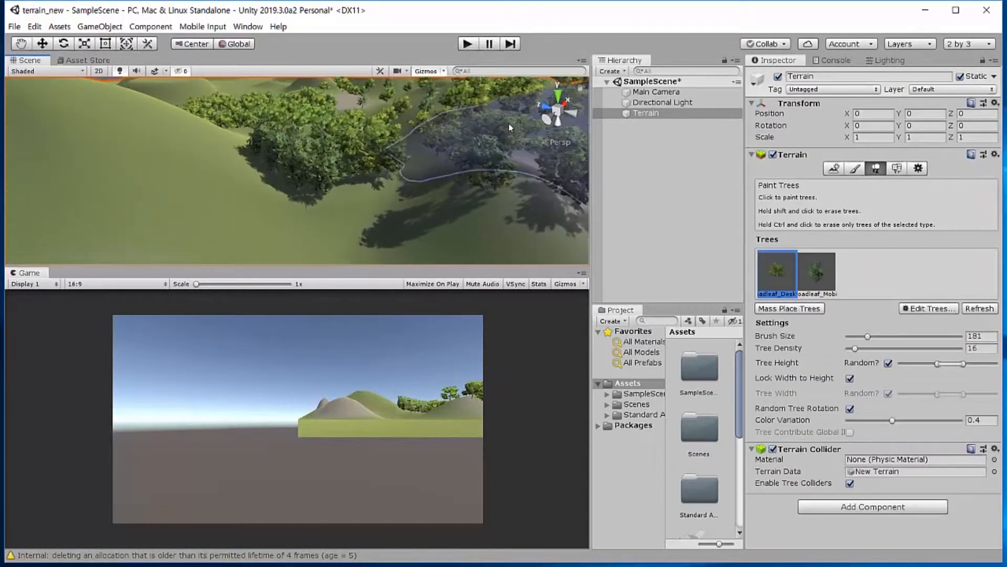
shift+click(339, 163)
Scatter new Broadleaf_Desktop trees over the bare hillside and the cleared area next to the forest
click(175, 160)
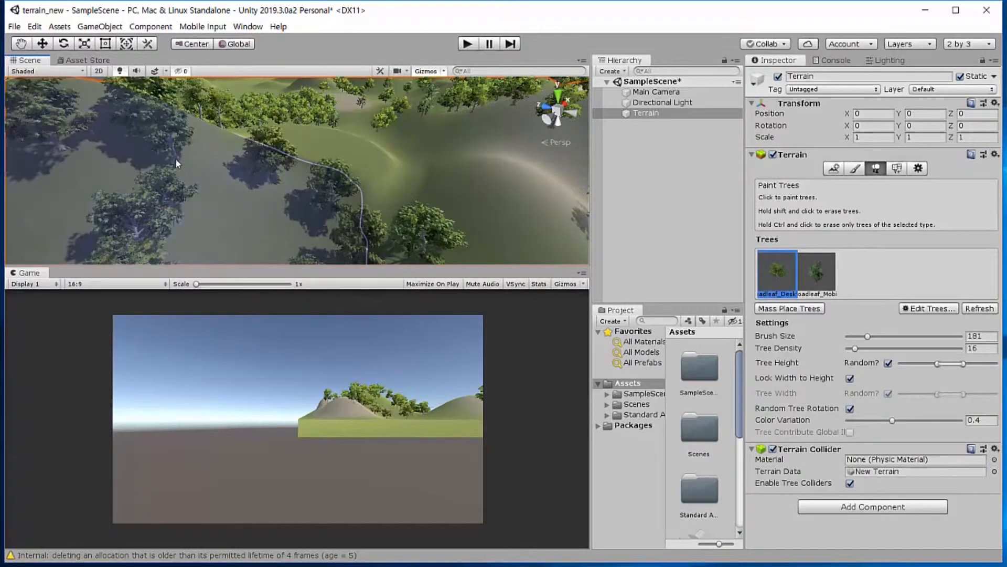
mouse_move(360, 171)
mouse_down()
mouse_move(430, 167)
mouse_move(434, 191)
mouse_up()
scroll(424, 179, down, 8)
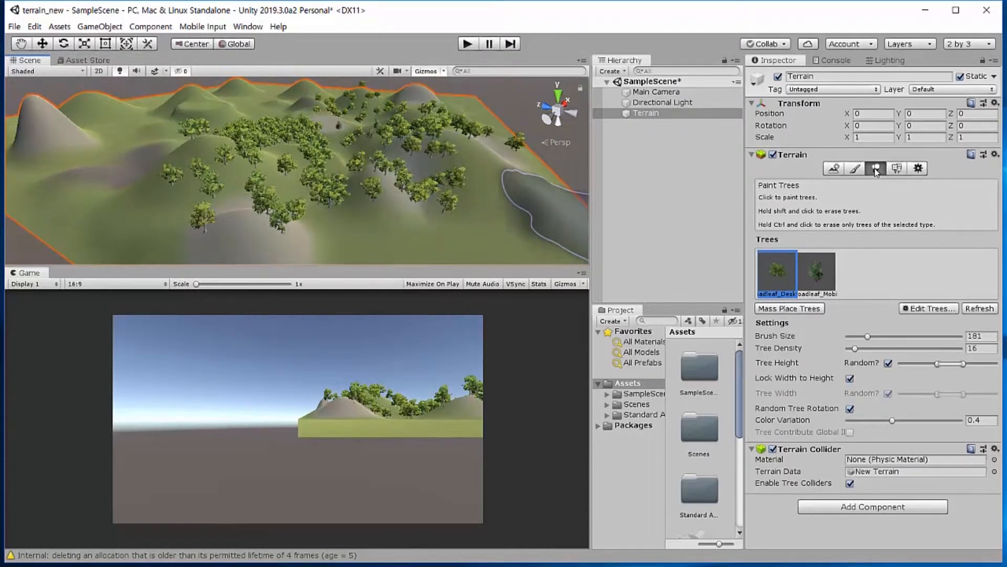
Open the Water4 Prefabs folder under Standard Assets > Environment > Water, widening the project browser so folder names are readable
click(893, 170)
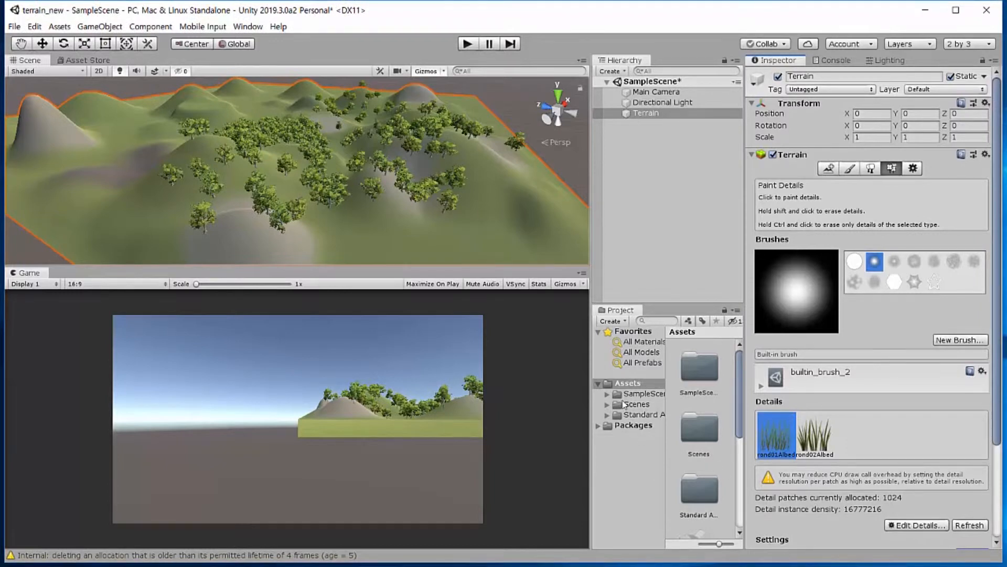
click(607, 415)
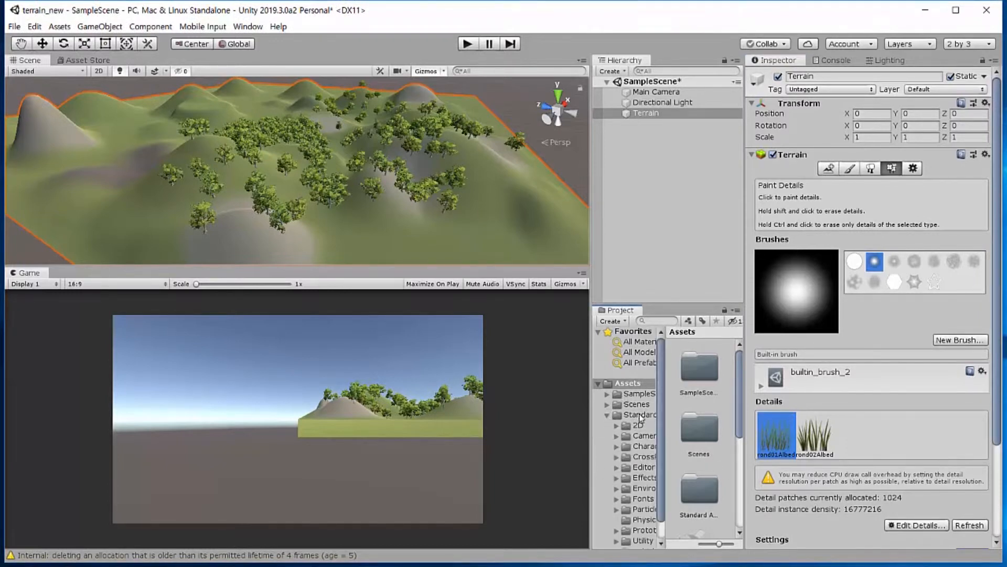
scroll(640, 420, down, 1)
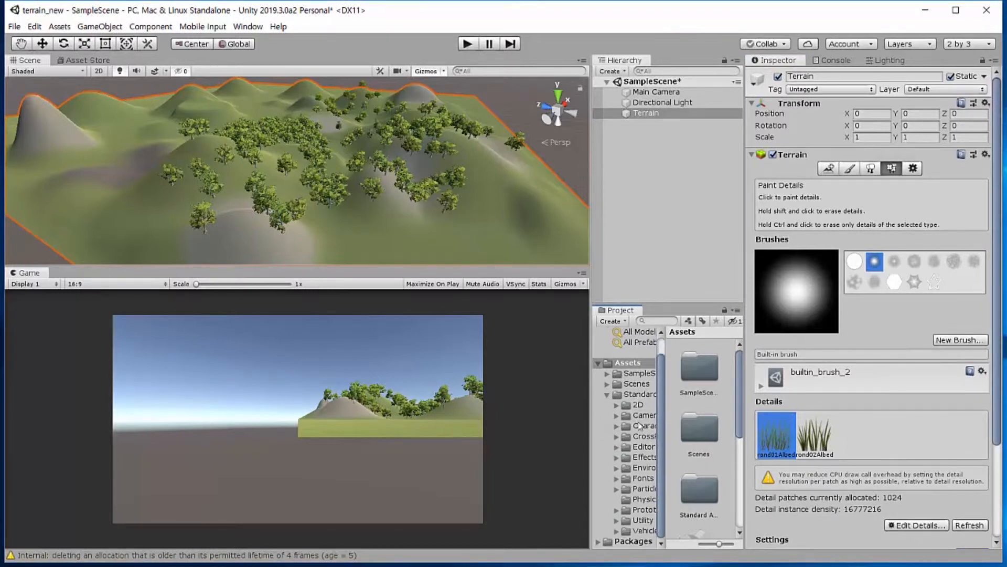
click(616, 468)
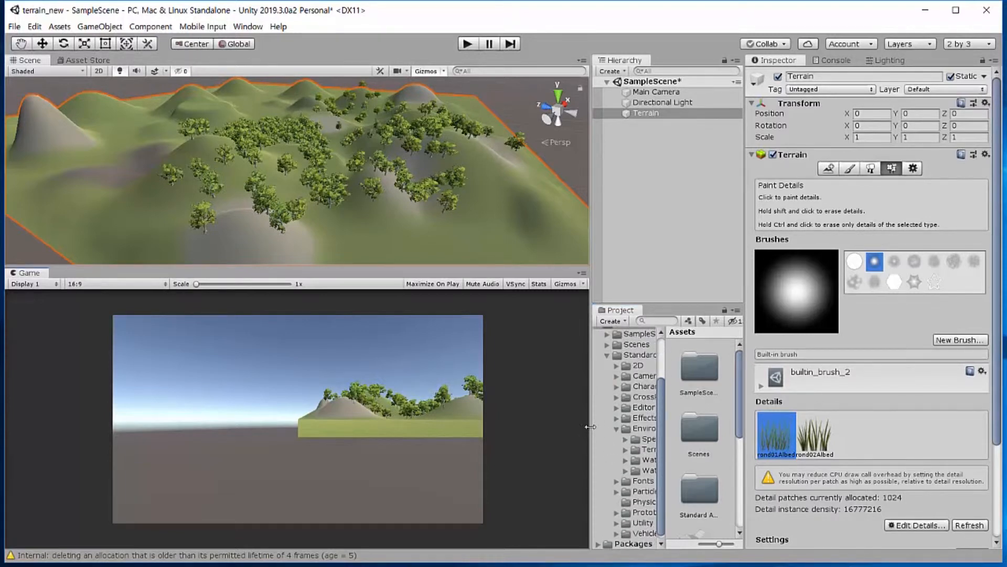
drag(590, 426, 562, 430)
drag(639, 407, 662, 408)
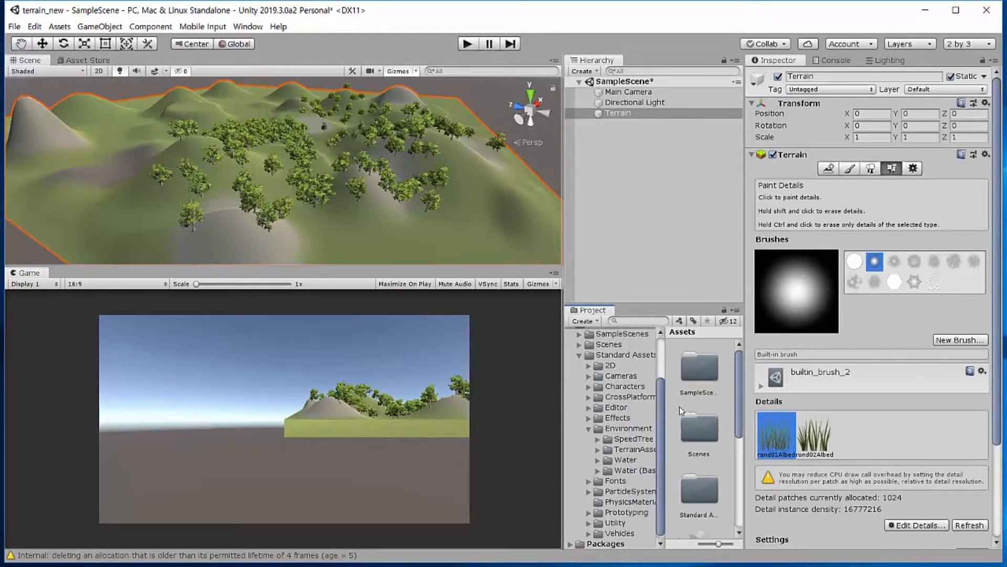
click(598, 461)
click(607, 481)
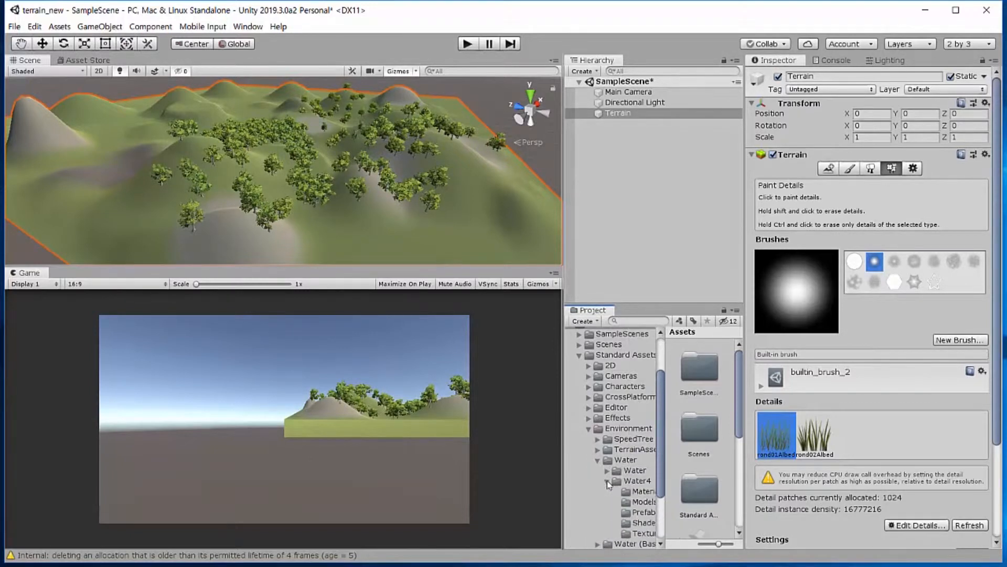
scroll(627, 485, down, 3)
click(636, 437)
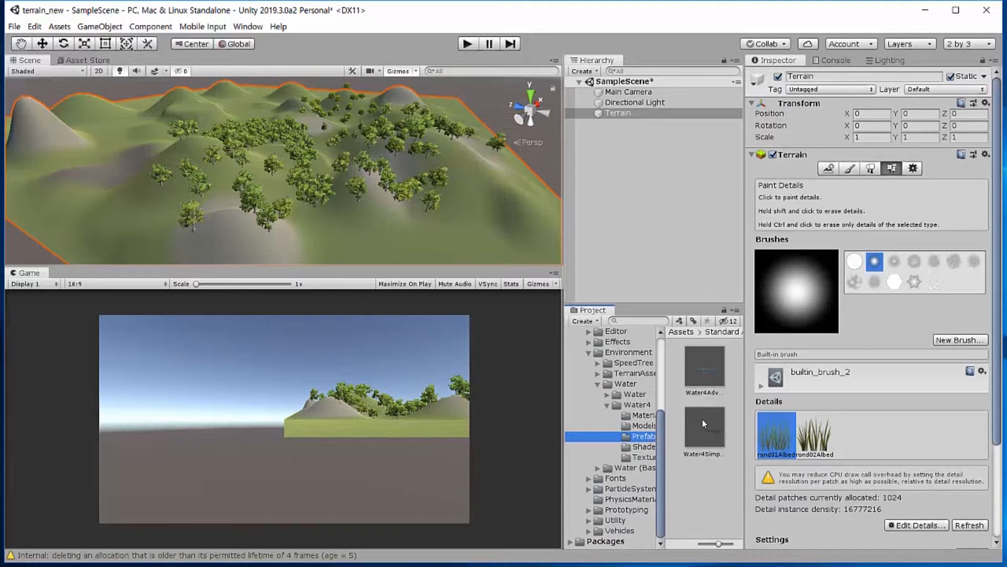
Look at the prefabs in the neighbouring Water folder and return to the Water4 Prefabs folder
click(607, 394)
click(643, 426)
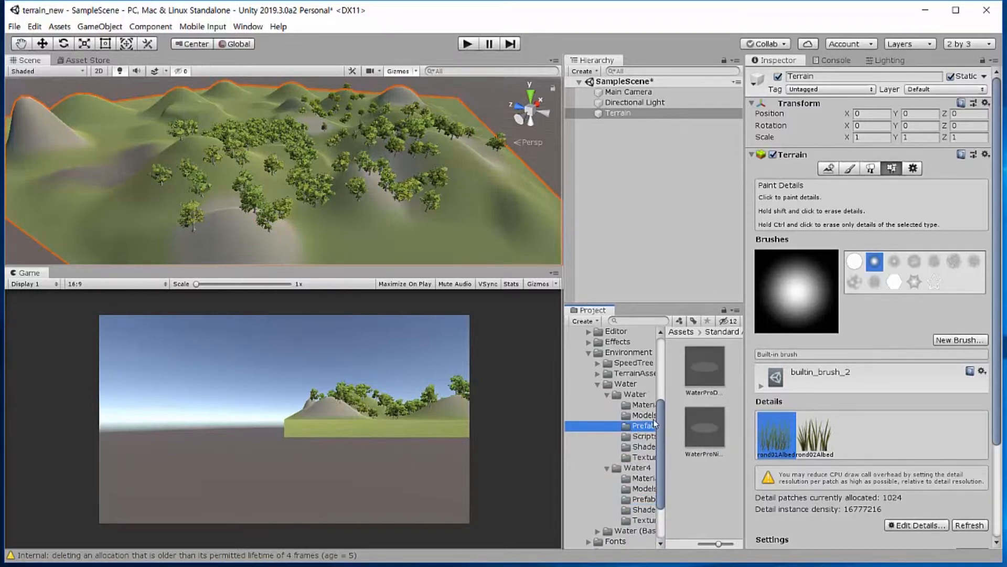
click(607, 395)
click(649, 438)
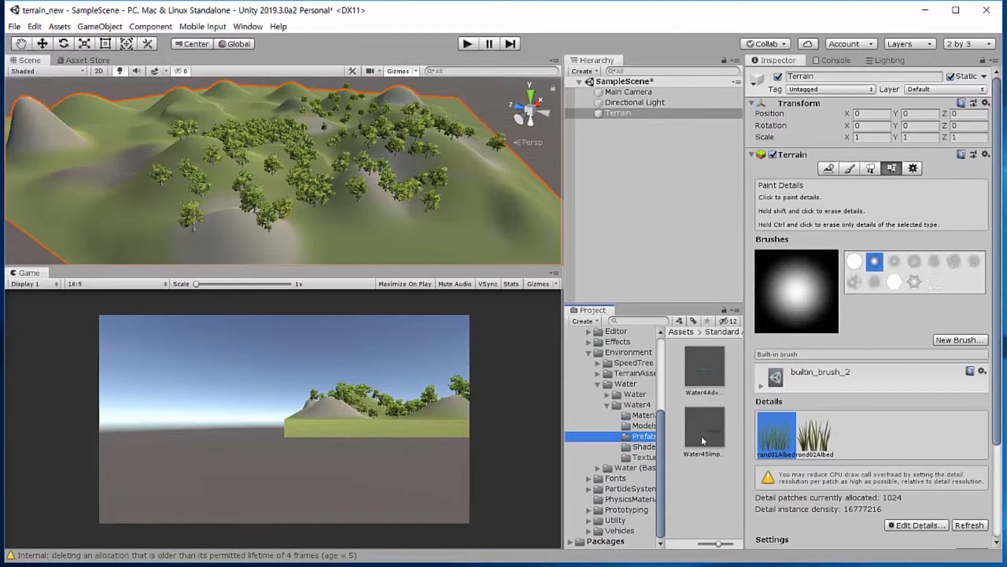
Place the Water4Simple prefab in the scene on the green ground beside the forest
drag(708, 431, 330, 220)
scroll(335, 226, up, 4)
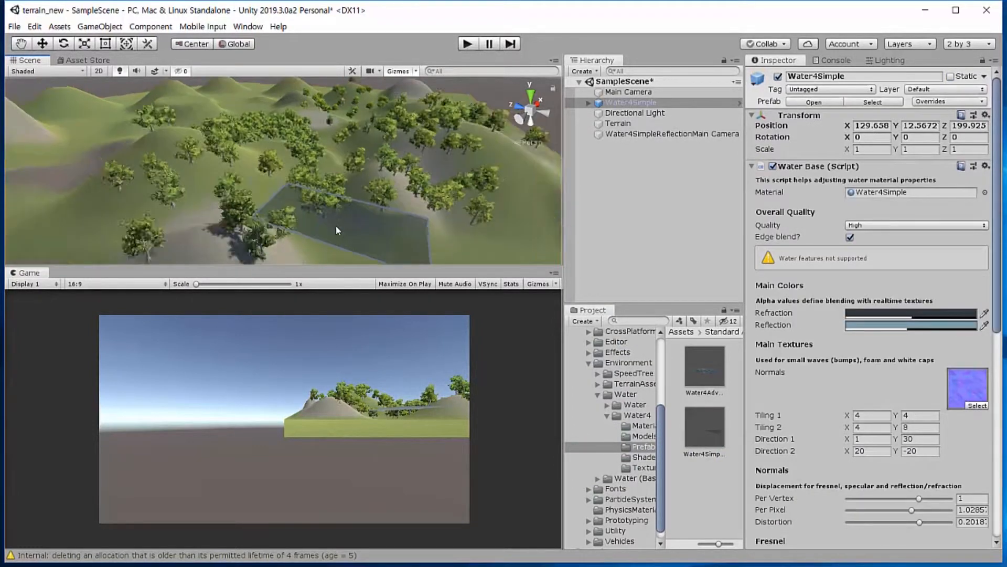
scroll(335, 226, down, 5)
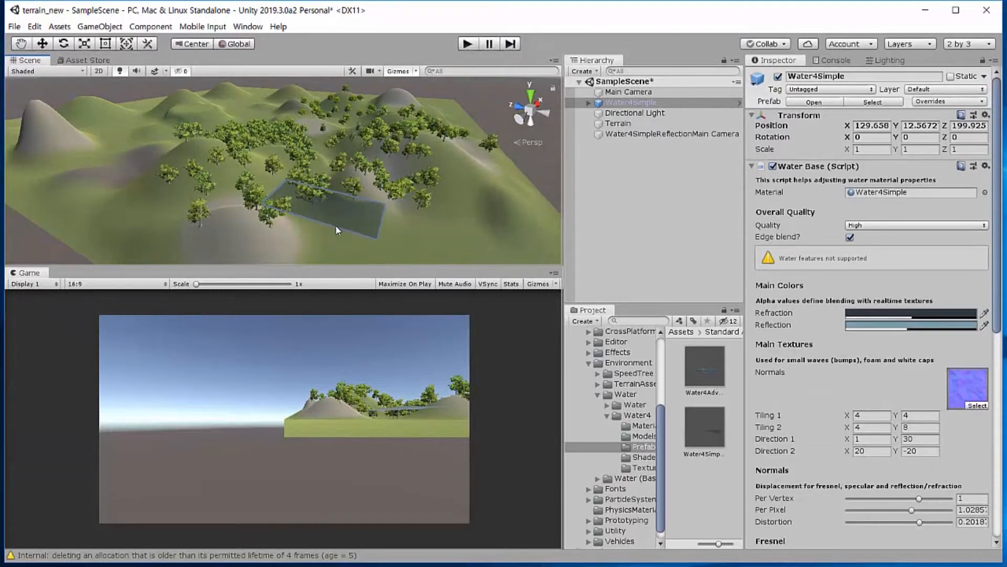
scroll(336, 210, down, 2)
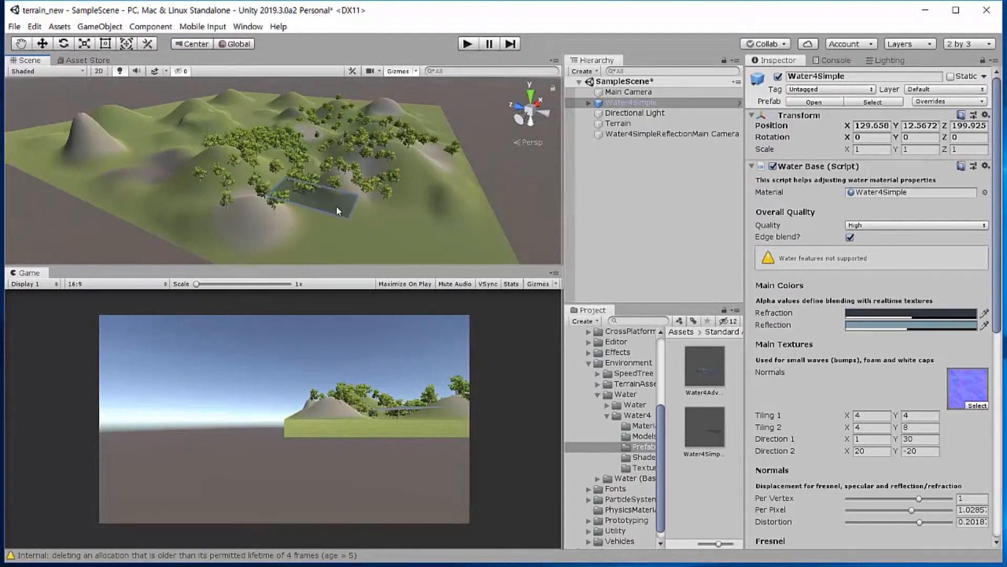
right_drag(370, 204, 351, 220)
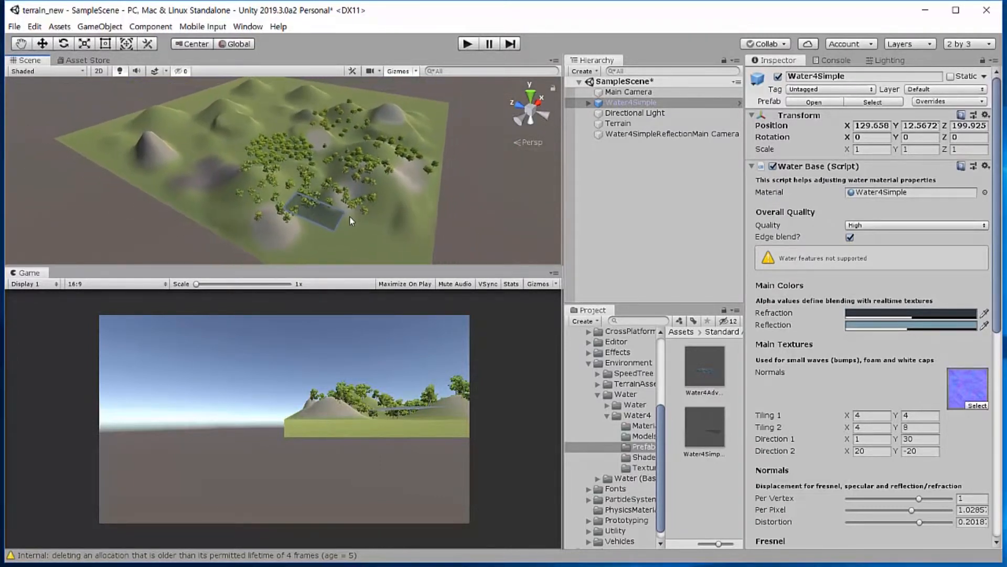
Enlarge the water plane uniformly to a scale of 5.9415 and move it across the terrain to X 397, Z 424
click(84, 45)
drag(313, 211, 645, 265)
click(42, 44)
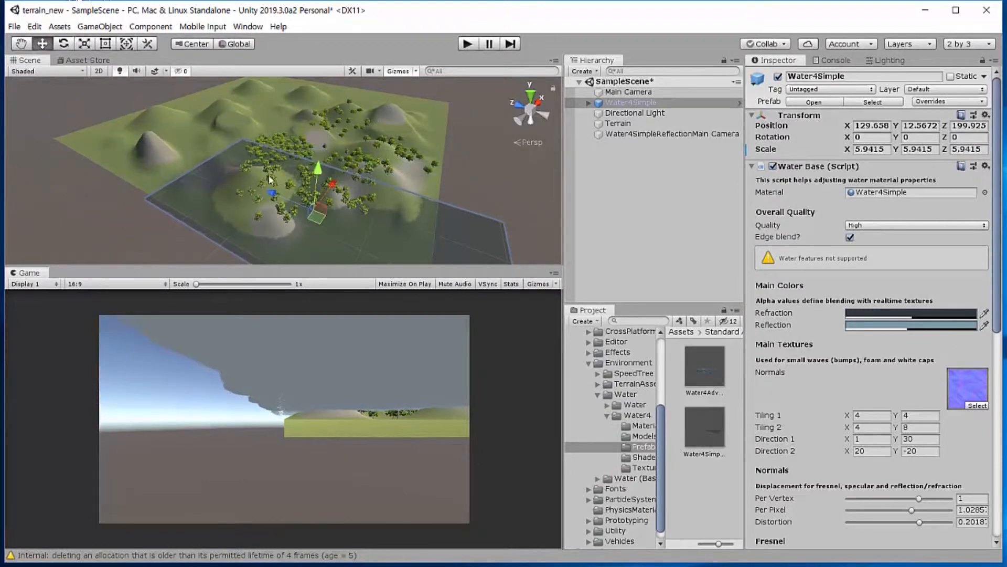
drag(270, 192, 367, 131)
Scale the water plane uniformly to 15.5269 and move it to X 397, Y 8, Z 676 to flood the terrain between the hills
click(83, 44)
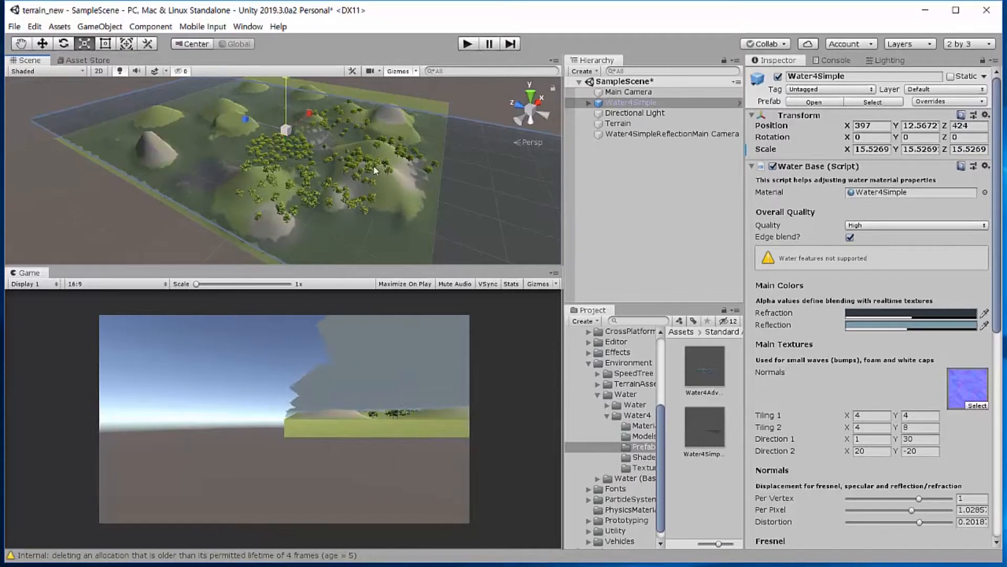
click(41, 46)
drag(243, 120, 224, 89)
scroll(369, 145, up, 3)
right_drag(369, 146, 202, 135)
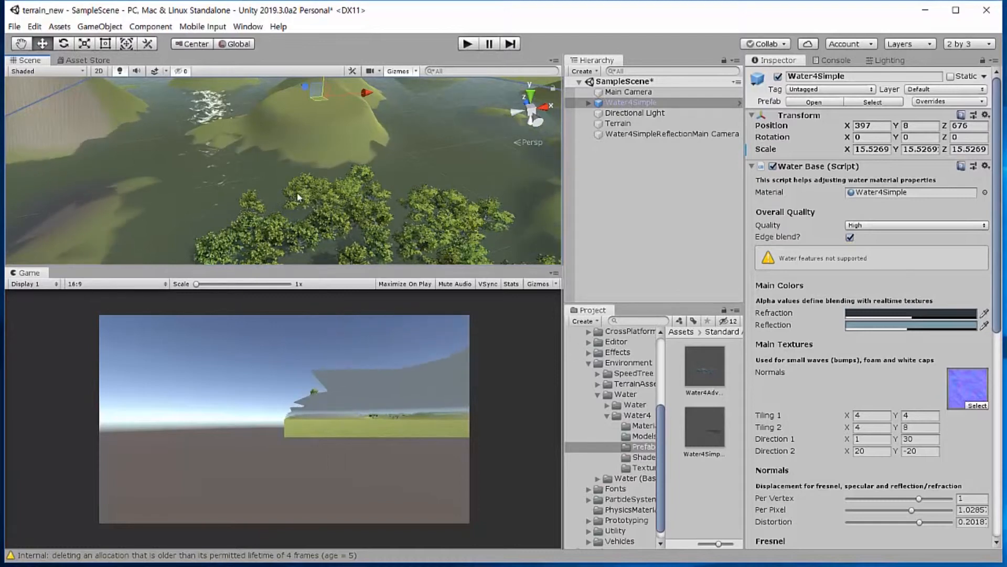
right_drag(300, 207, 306, 154)
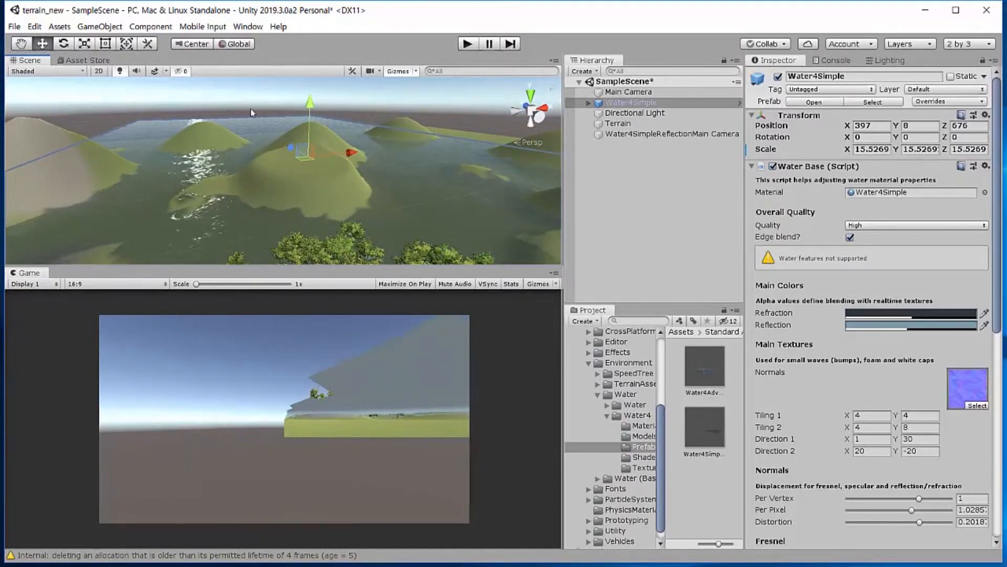
Search the Asset Store for "skybox free"
click(94, 61)
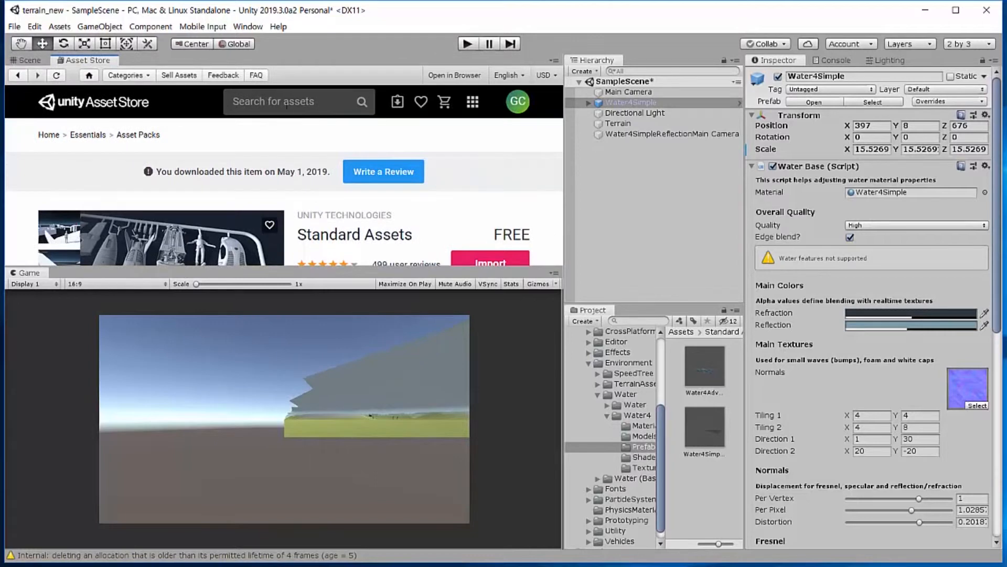
click(310, 103)
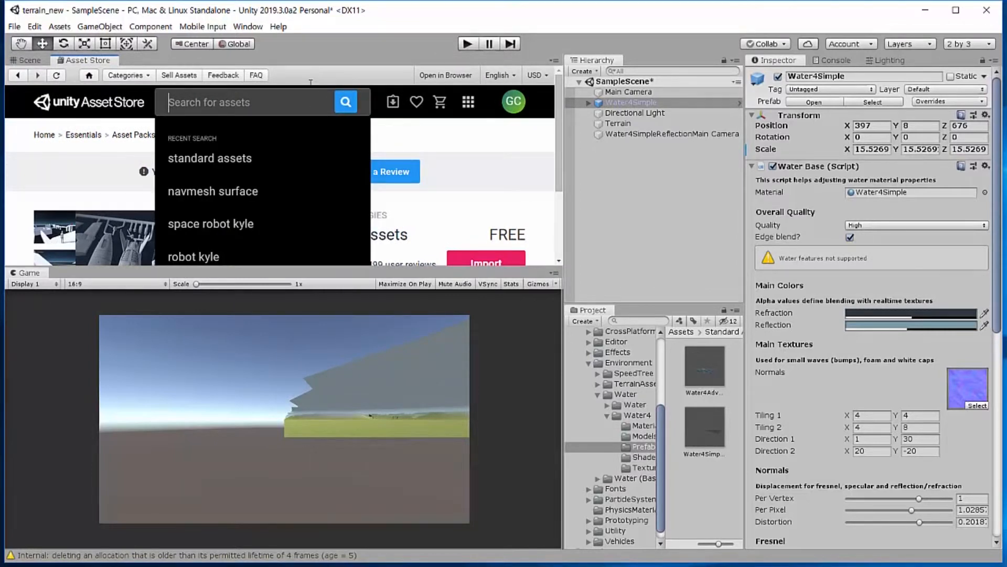
text(sky)
key(Return)
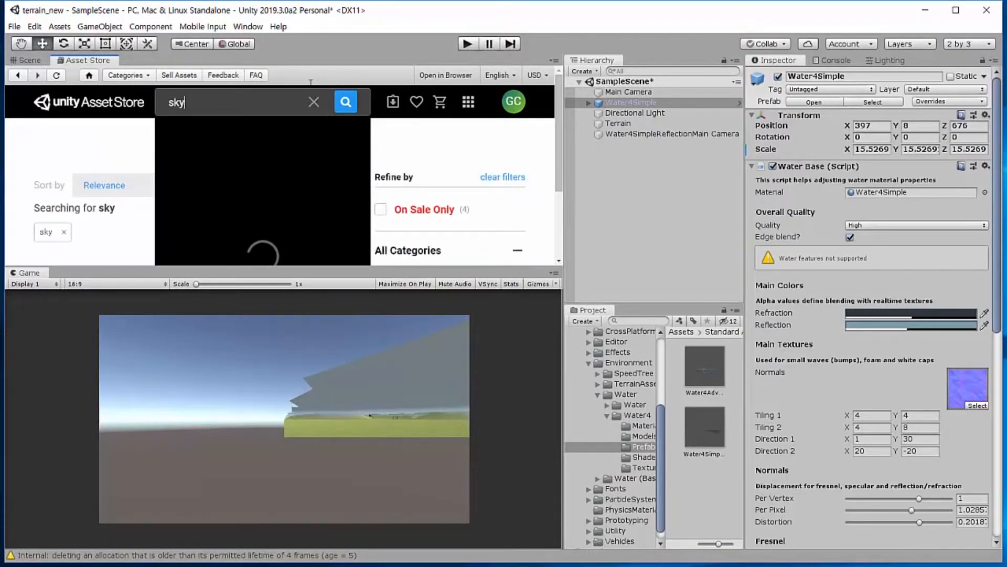
text(box)
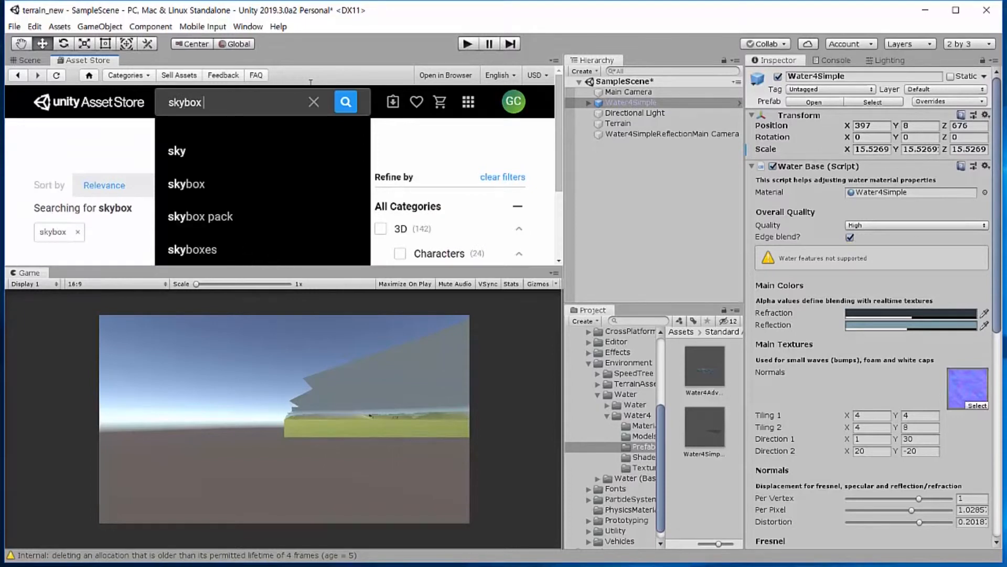
text( free)
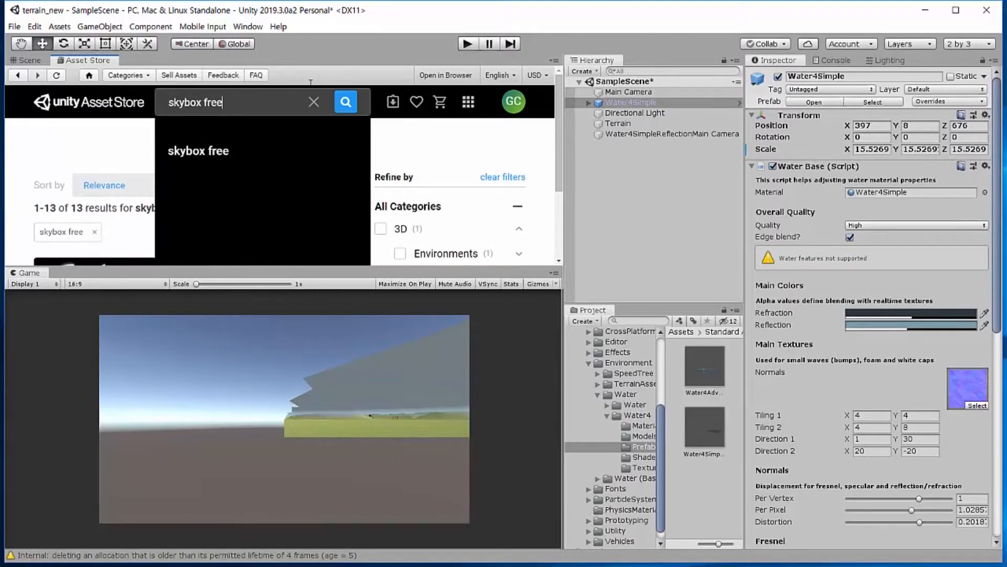
key(Return)
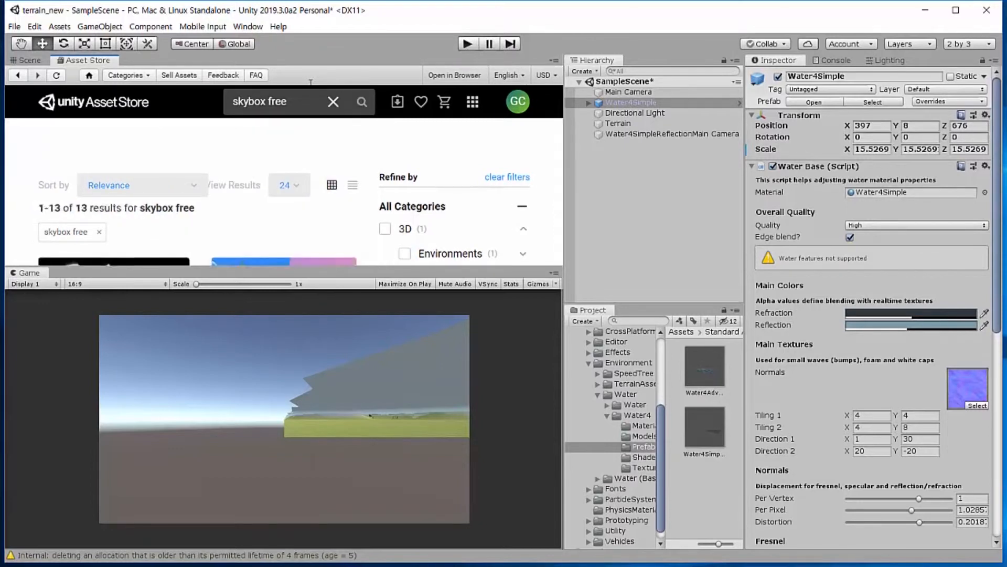
Download the Skybox Series Free package by AVIONX and import all of its contents into the project
scroll(230, 185, down, 2)
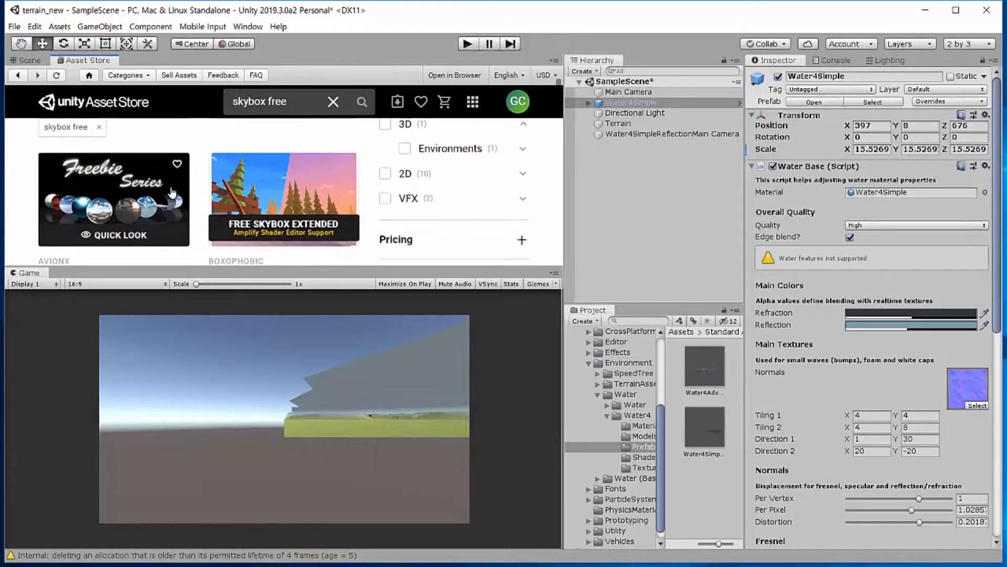
scroll(174, 191, down, 1)
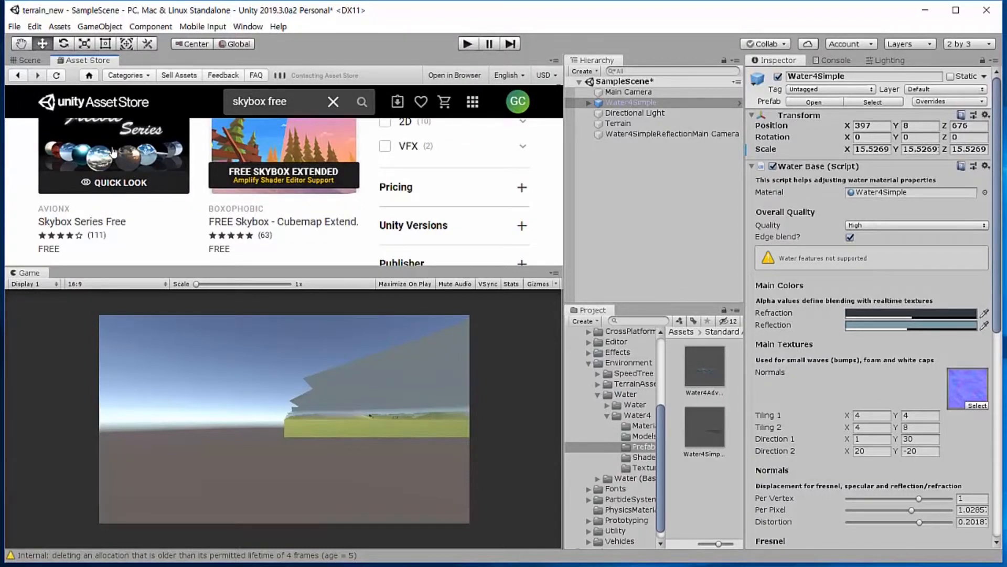
click(113, 152)
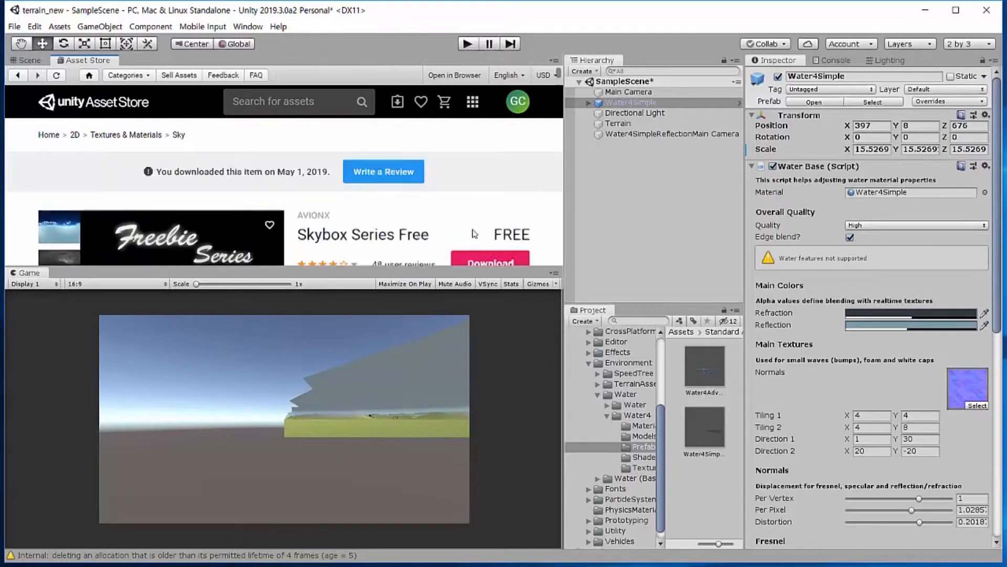
click(487, 263)
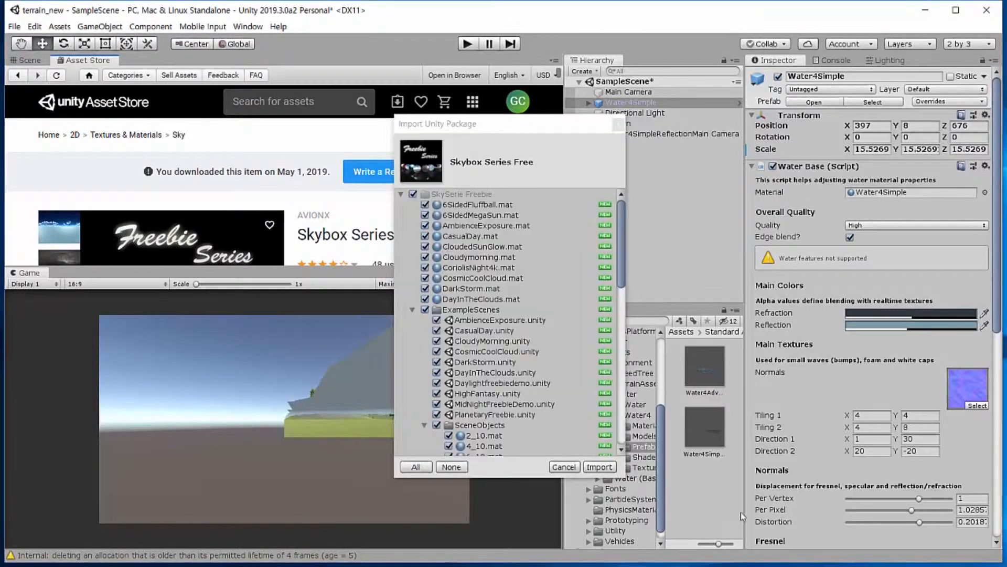
click(598, 467)
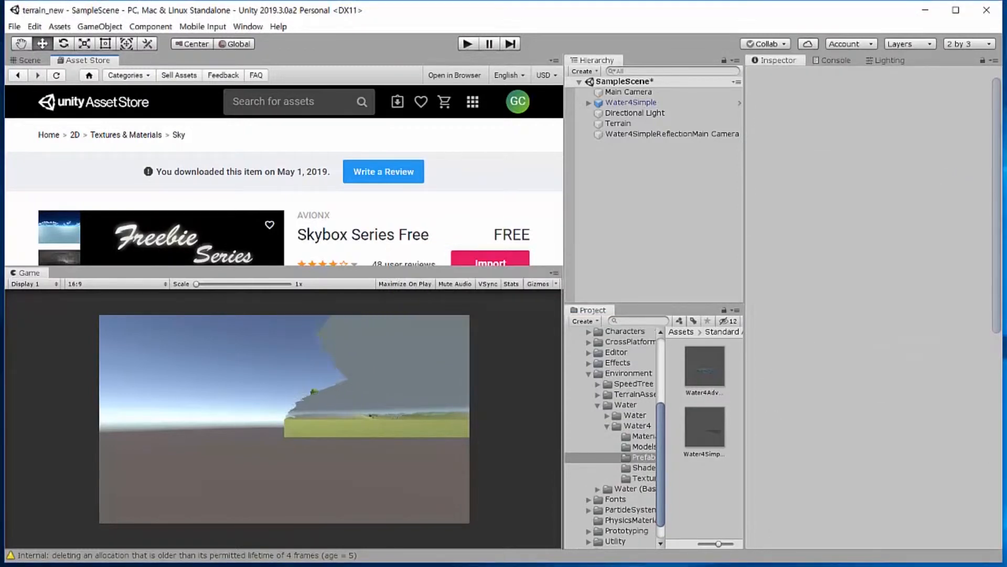
Collapse the Standard Assets folders and open the FreebieHdri folder inside SkySerie Freebie
click(589, 374)
click(577, 394)
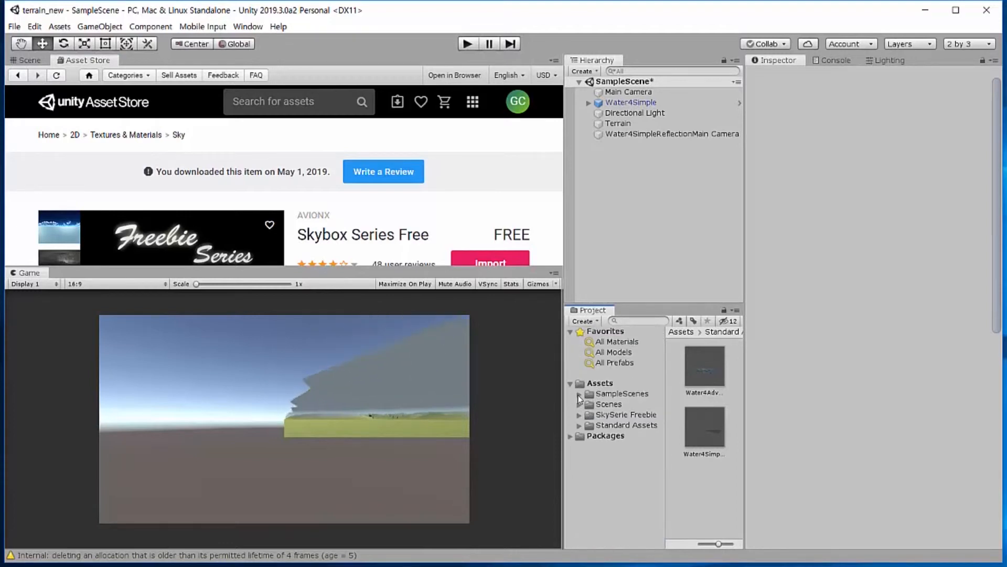
click(579, 414)
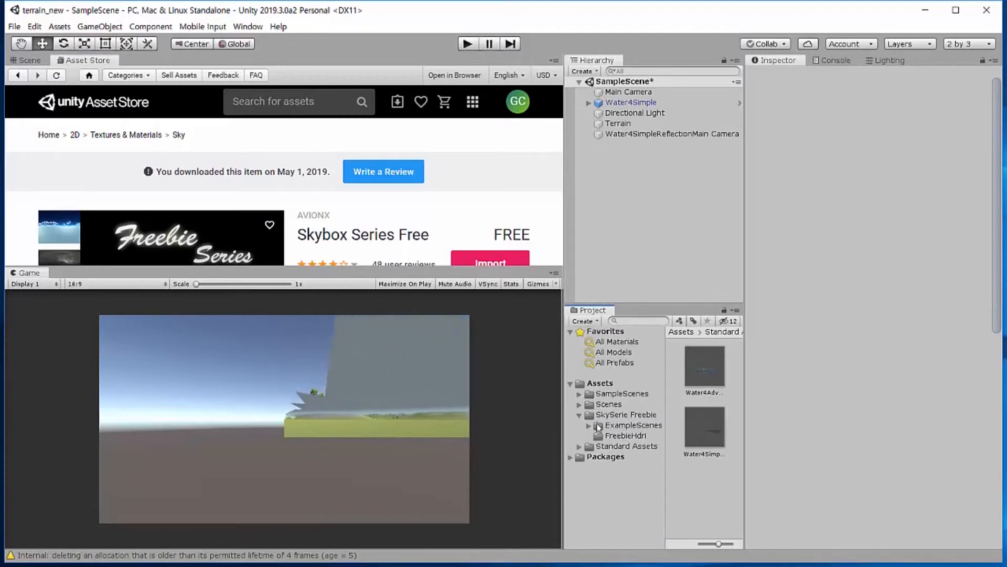
click(608, 426)
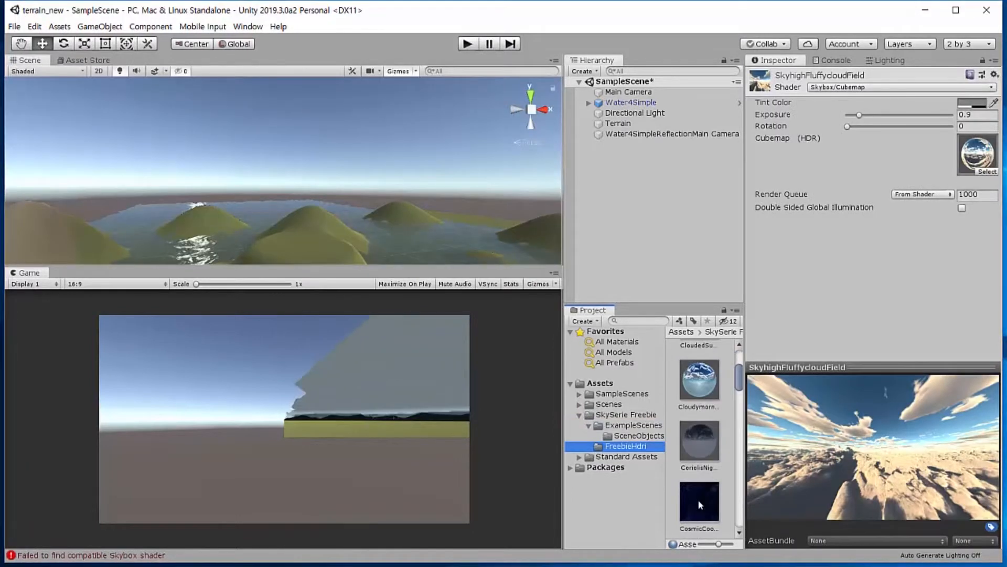
Try to apply the CosmicCoolCloudBack texture from FreebieHdri to the sky in the scene
click(699, 499)
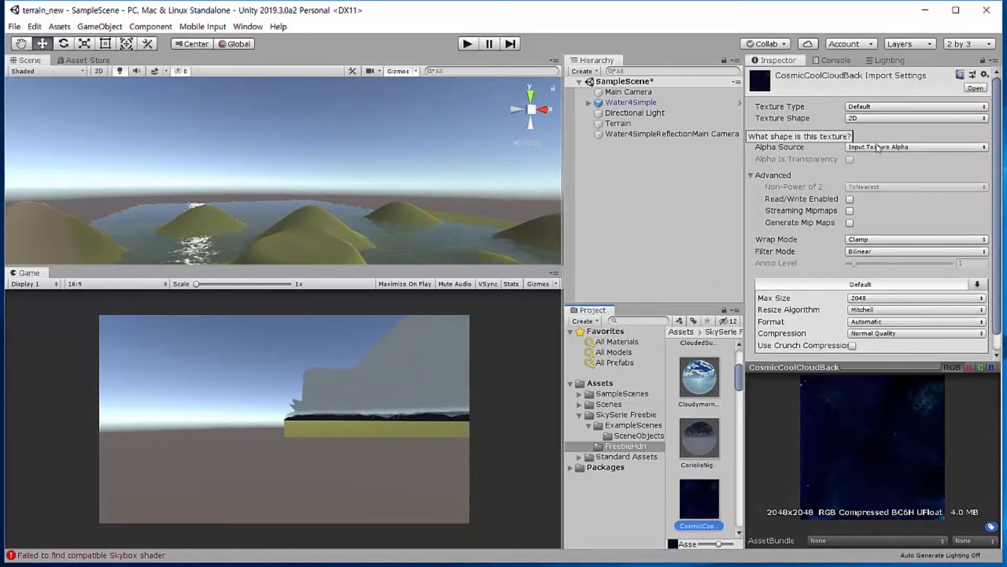
scroll(864, 181, down, 1)
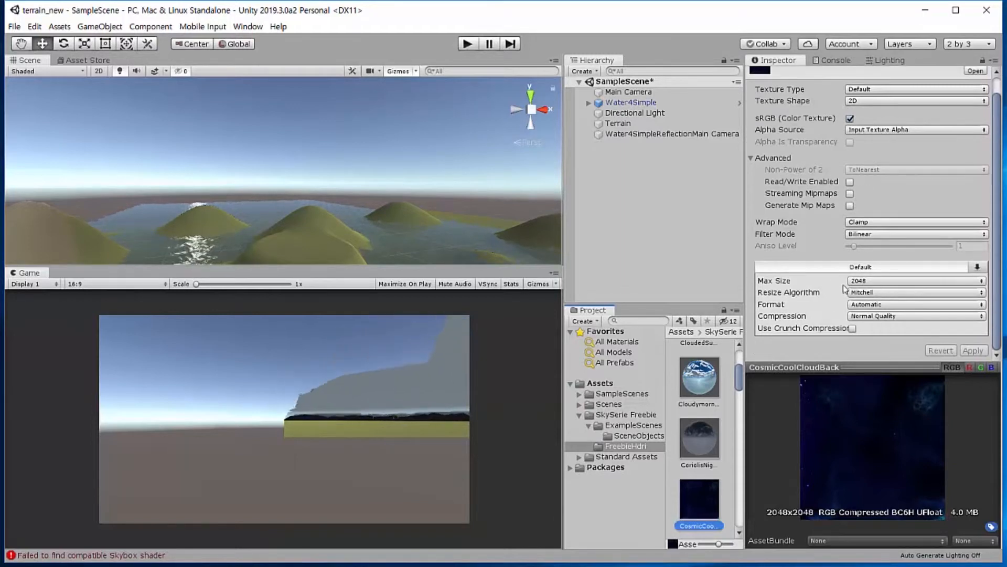
scroll(854, 288, up, 1)
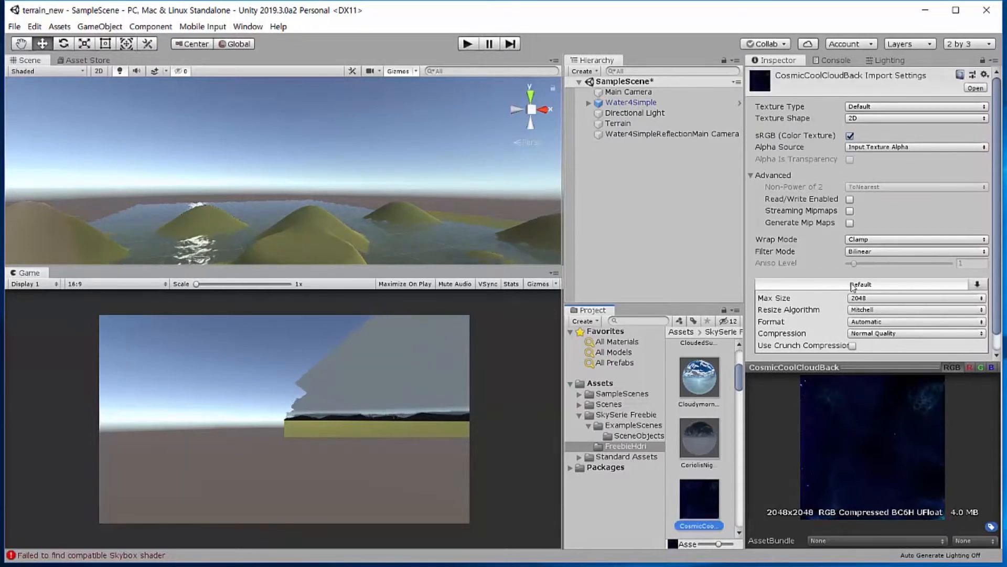
drag(706, 486, 457, 165)
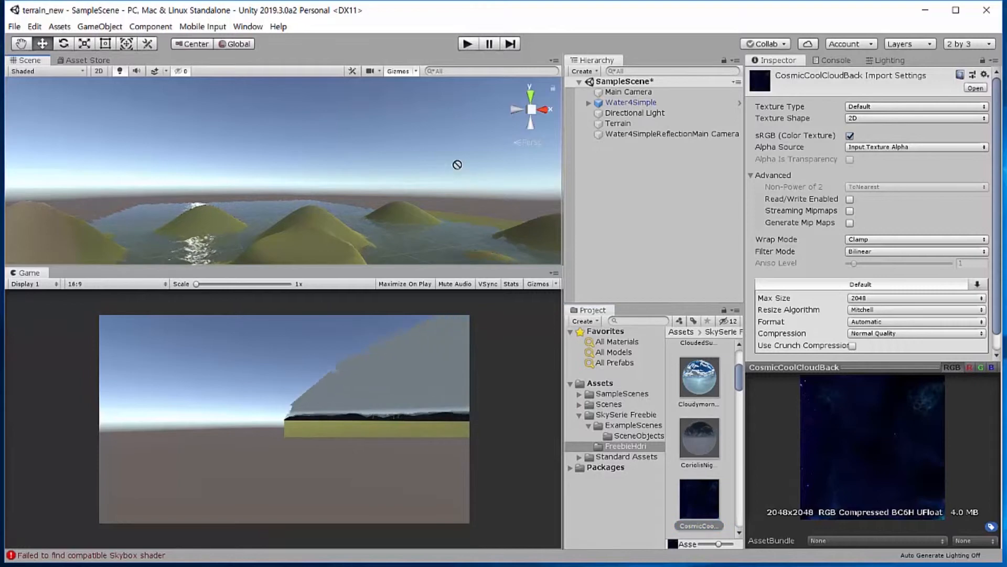
drag(339, 130, 338, 131)
Preview the 6SidedMegaSun material in the SkySerie Freebie folder and apply it as the scene's skybox
click(641, 415)
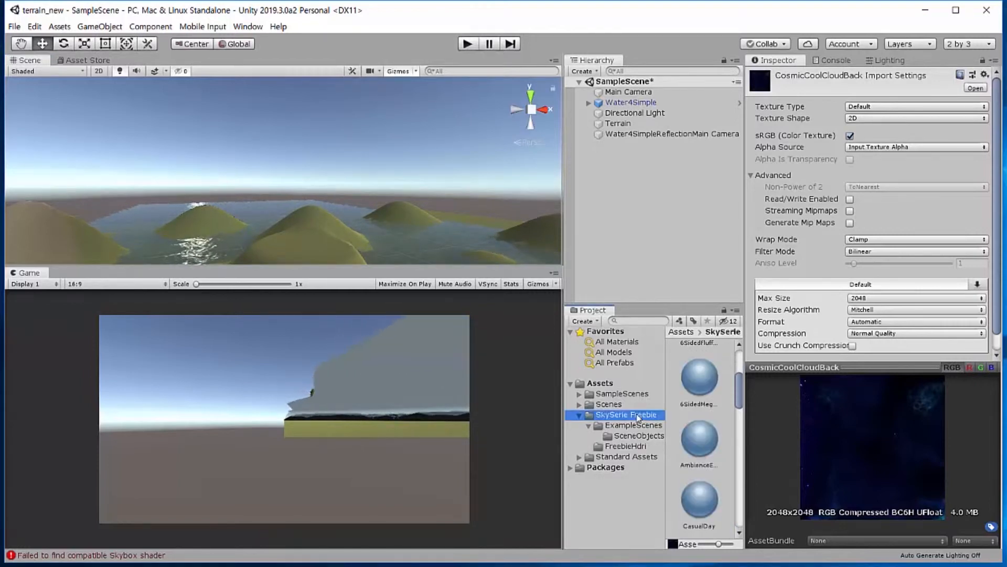
click(712, 389)
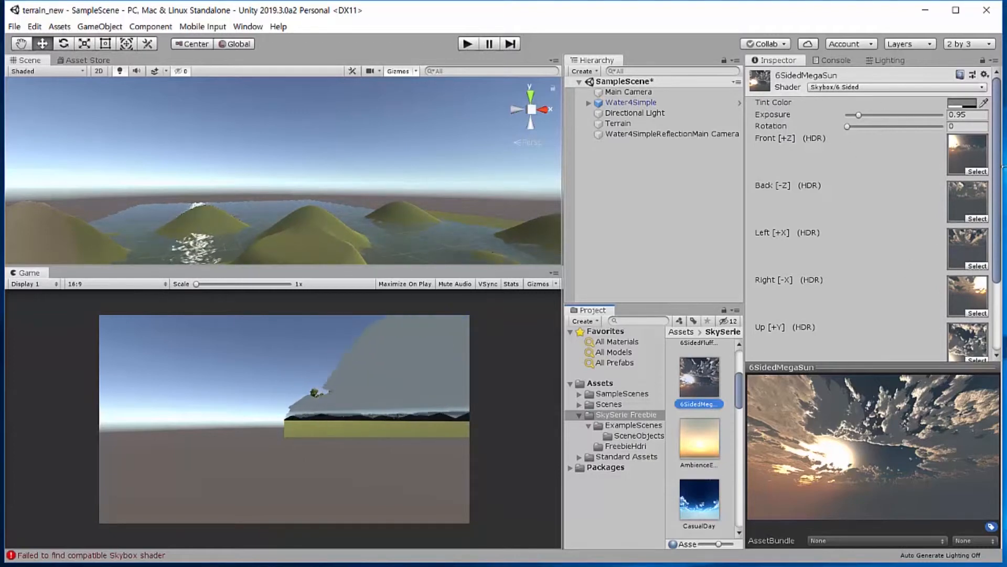
mouse_move(996, 160)
mouse_down()
mouse_move(1003, 245)
mouse_move(1001, 162)
mouse_up()
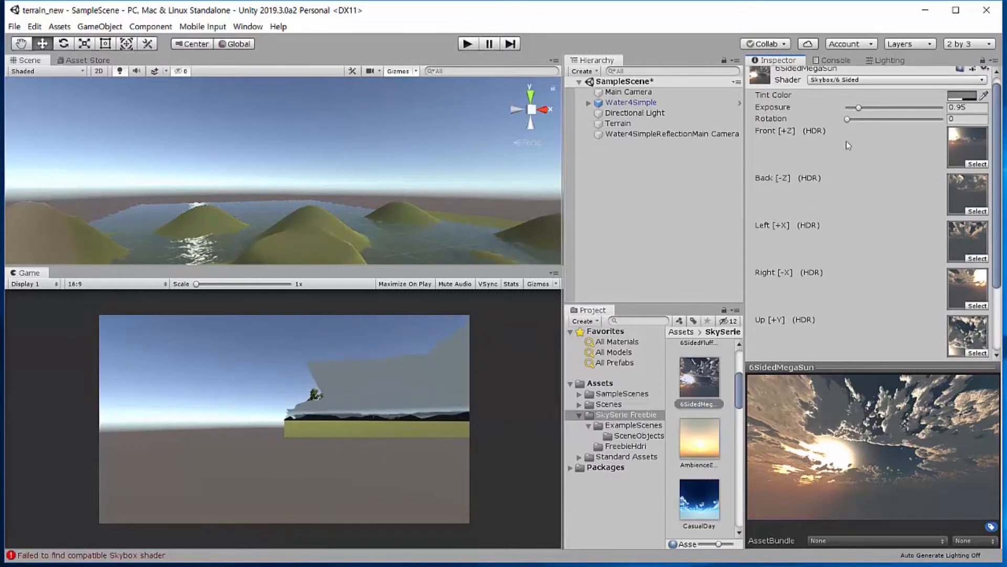
drag(833, 442, 882, 434)
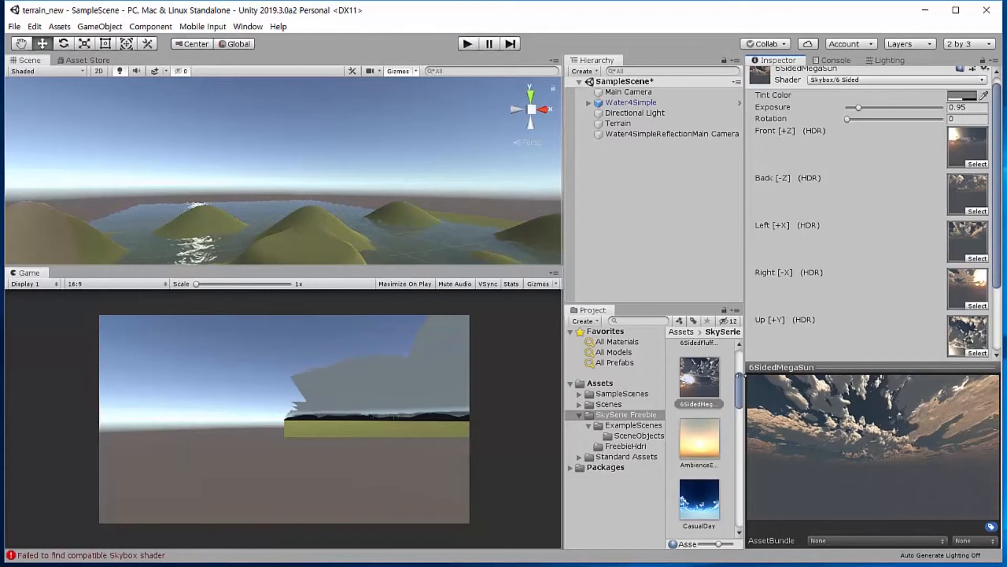
click(740, 388)
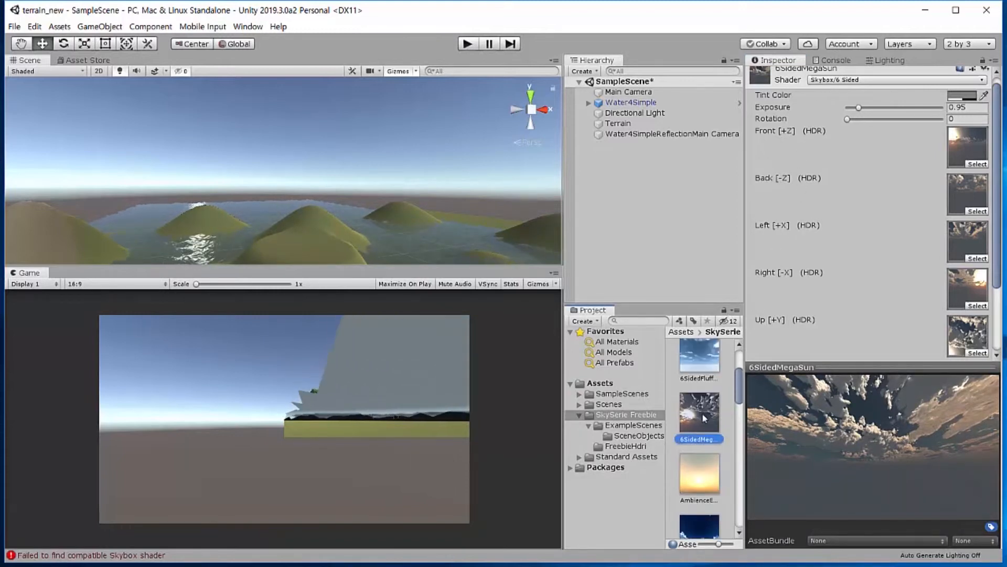
drag(572, 252, 459, 161)
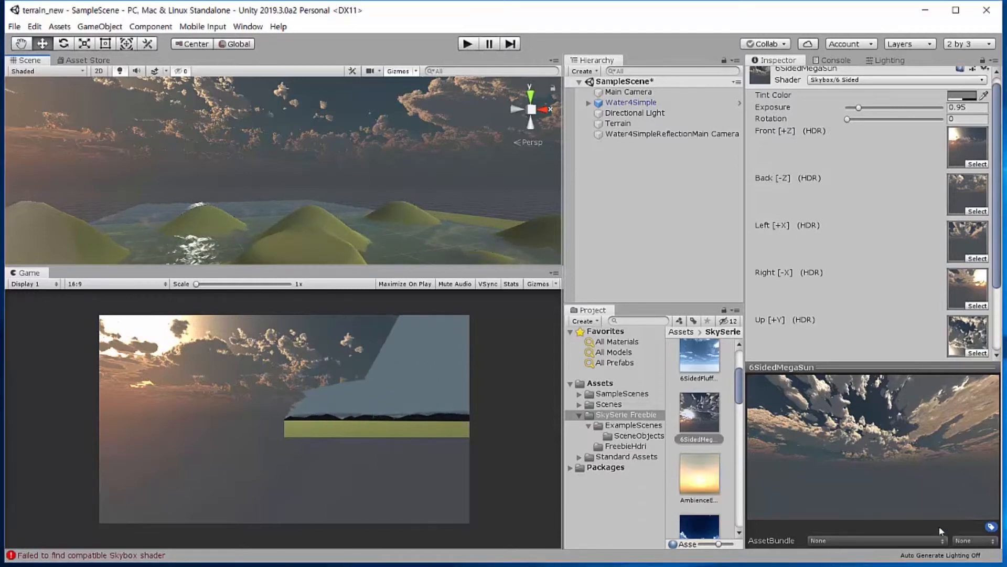
right_drag(383, 212, 271, 142)
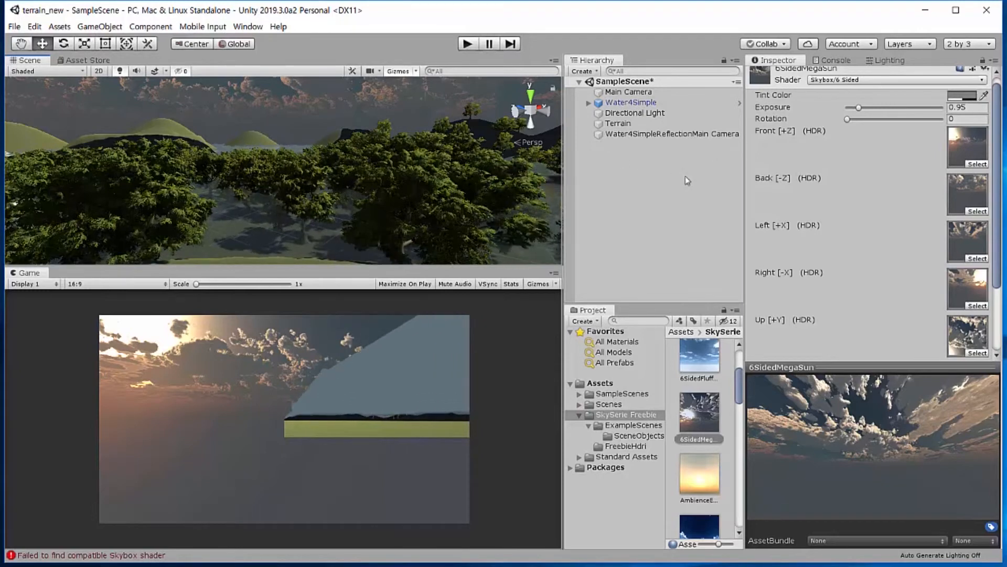
Resize the editor layout to narrow the Inspector, widen the Scene and Game views, and give the Project area more height
drag(744, 137, 786, 137)
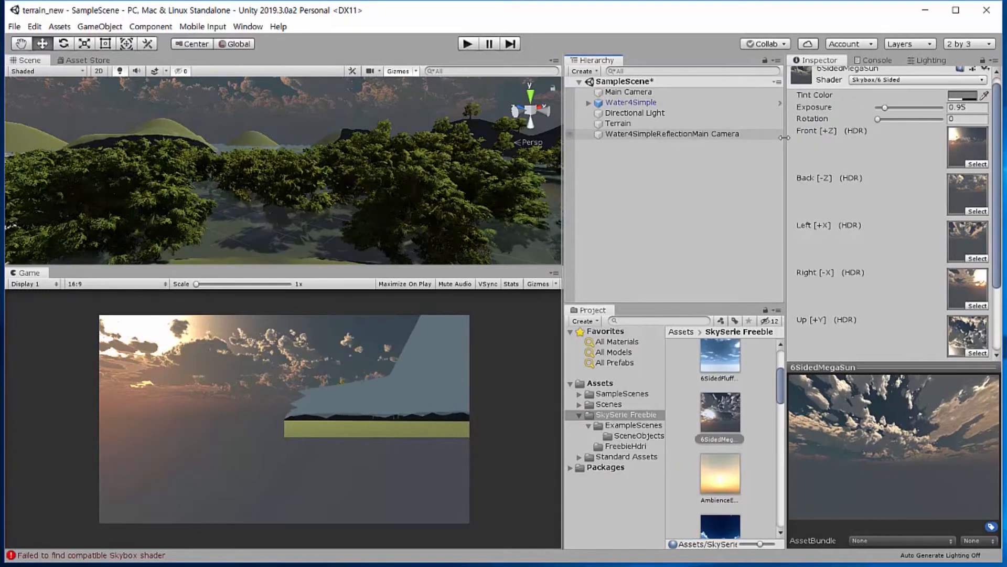
drag(564, 166, 592, 166)
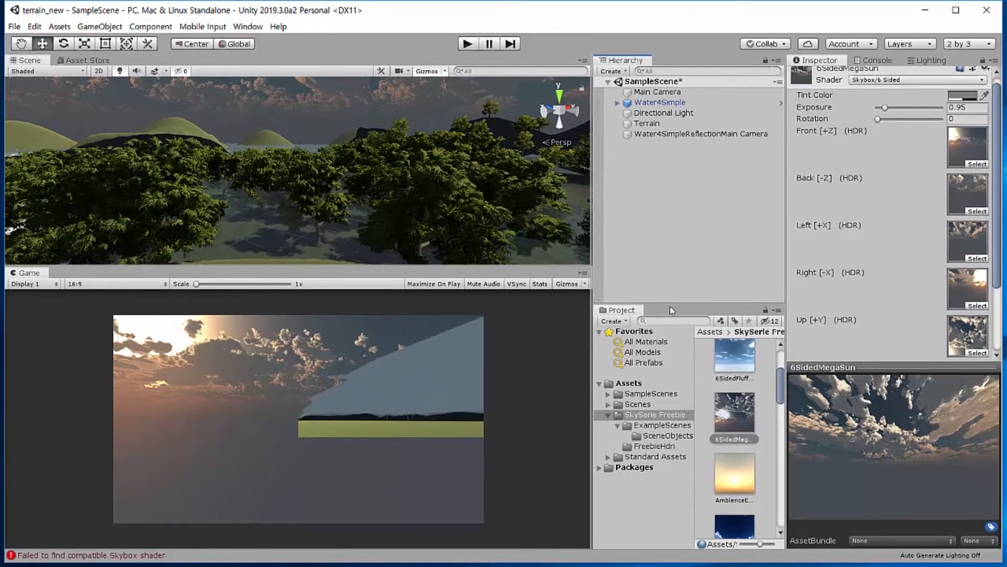
drag(671, 304, 671, 277)
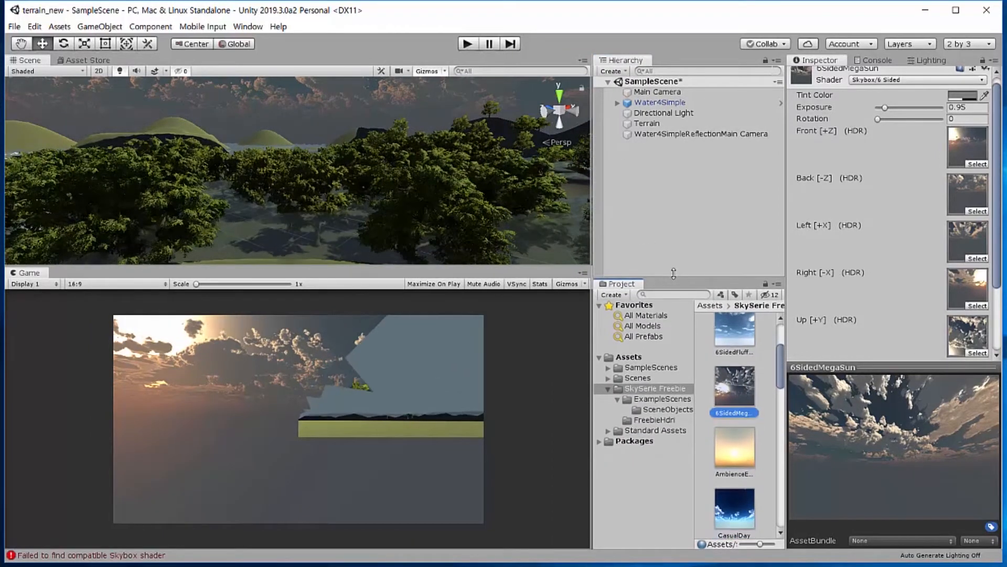
Add a Wind Zone object to the scene with nothing else selected
right_click(638, 158)
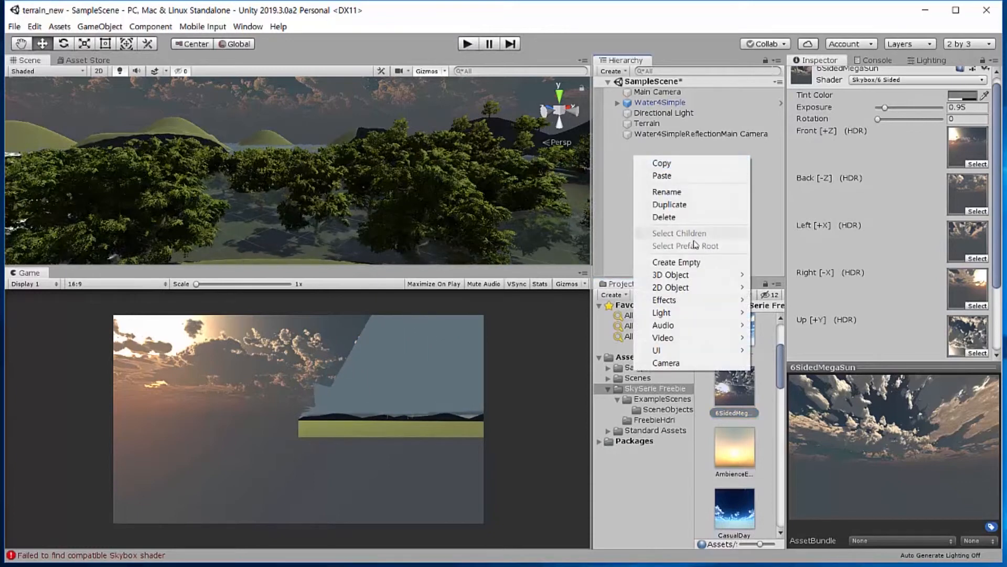
click(672, 179)
right_click(672, 179)
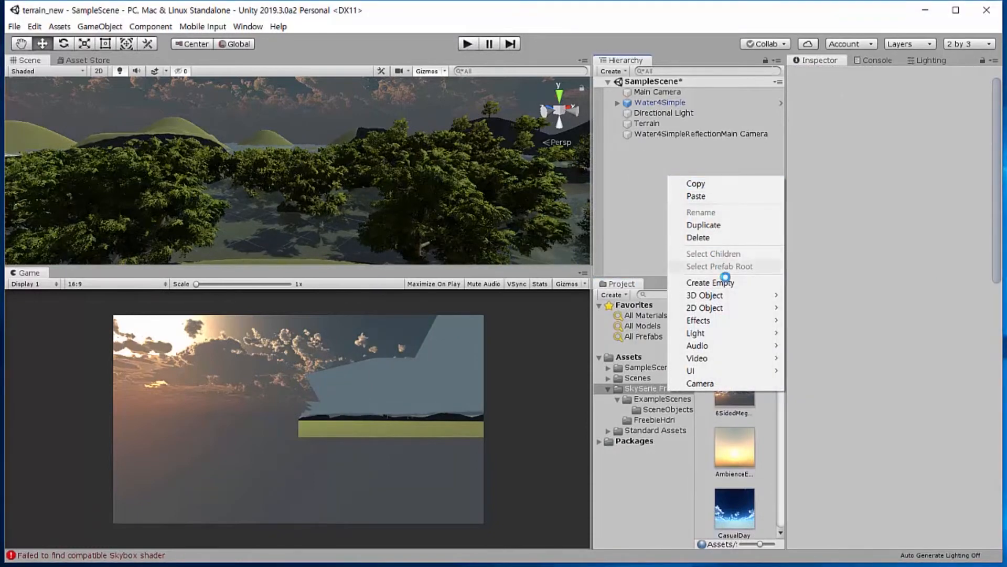
mouse_move(736, 295)
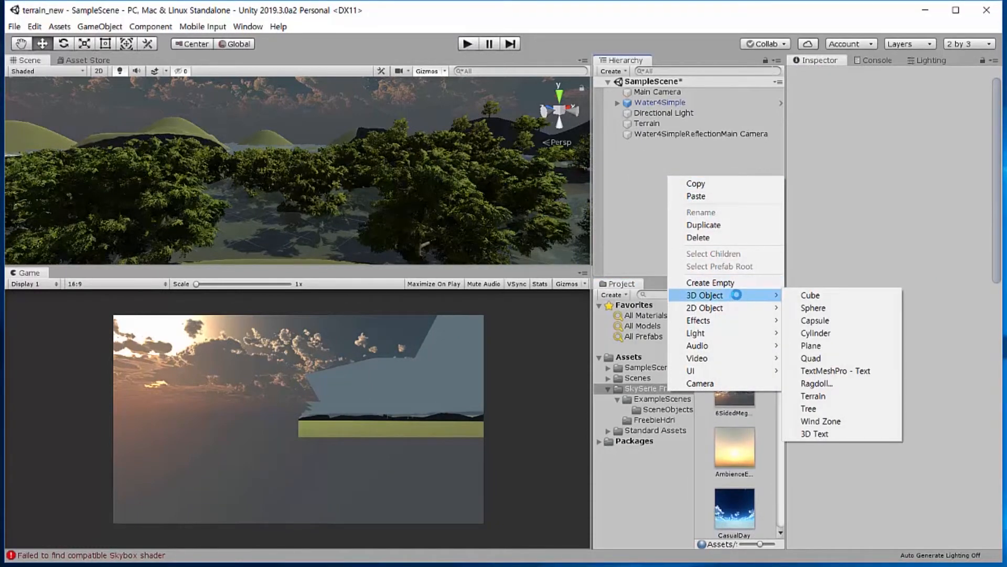
click(835, 419)
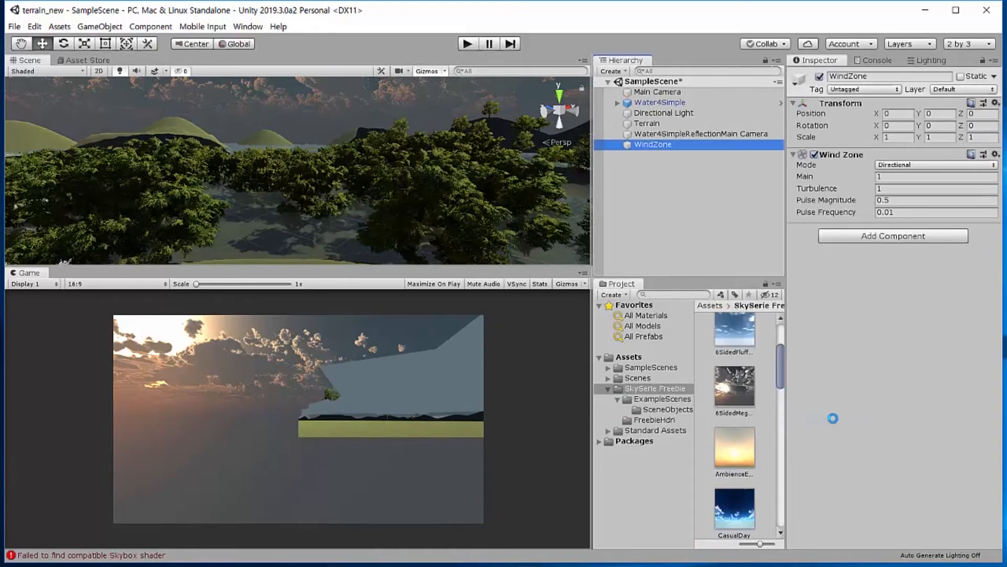
Move the wind zone to about X 131.3, Y 24.3, Z 122.4, among the trees between the hills
double_click(641, 151)
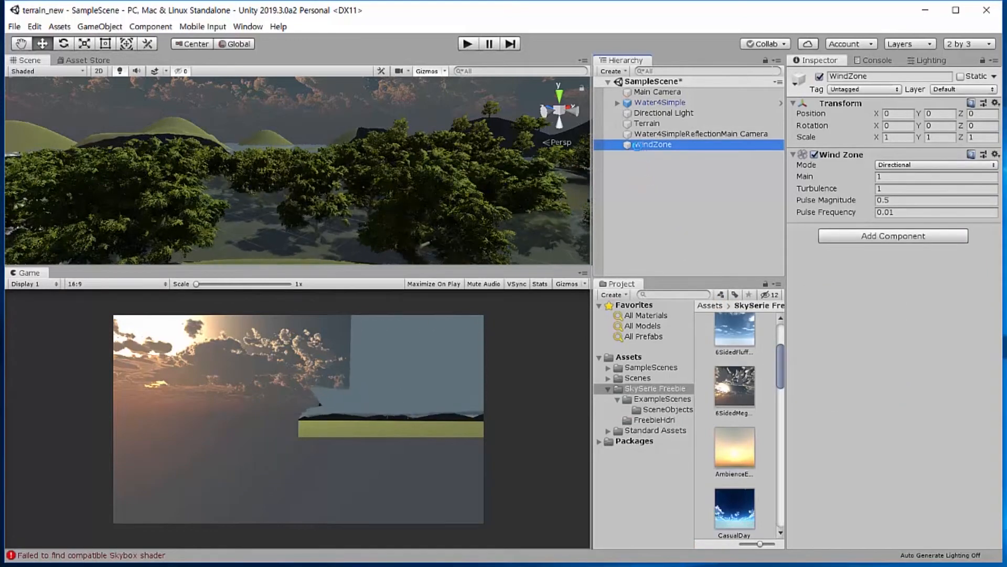
right_drag(306, 141, 274, 237)
drag(278, 254, 17, 101)
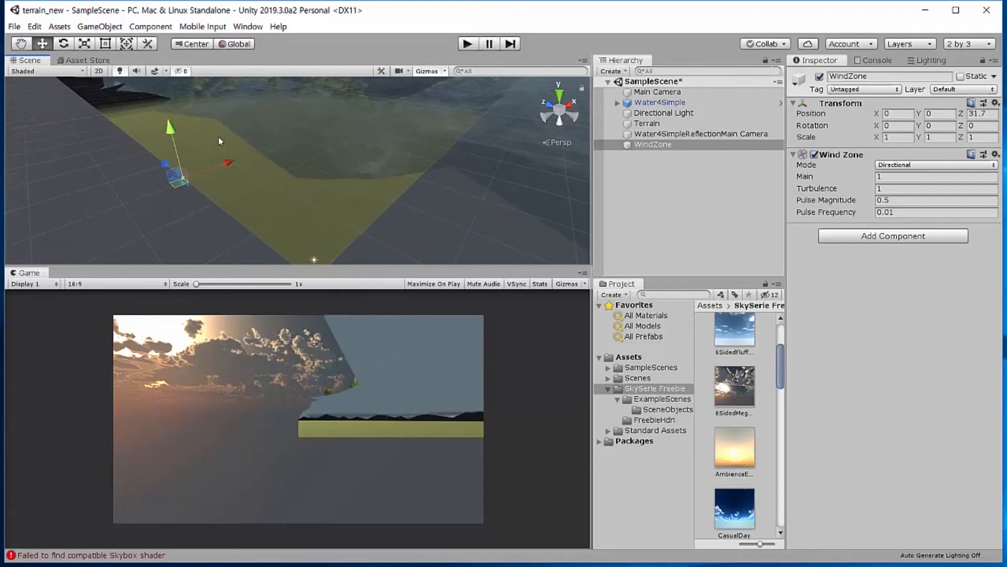
drag(229, 164, 494, 93)
right_drag(393, 143, 370, 132)
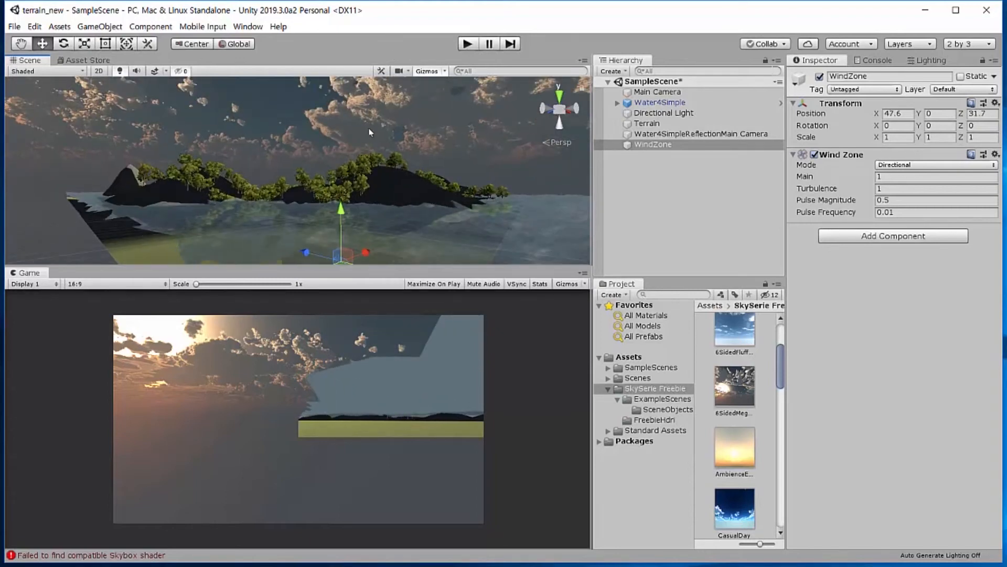
drag(351, 201, 340, 178)
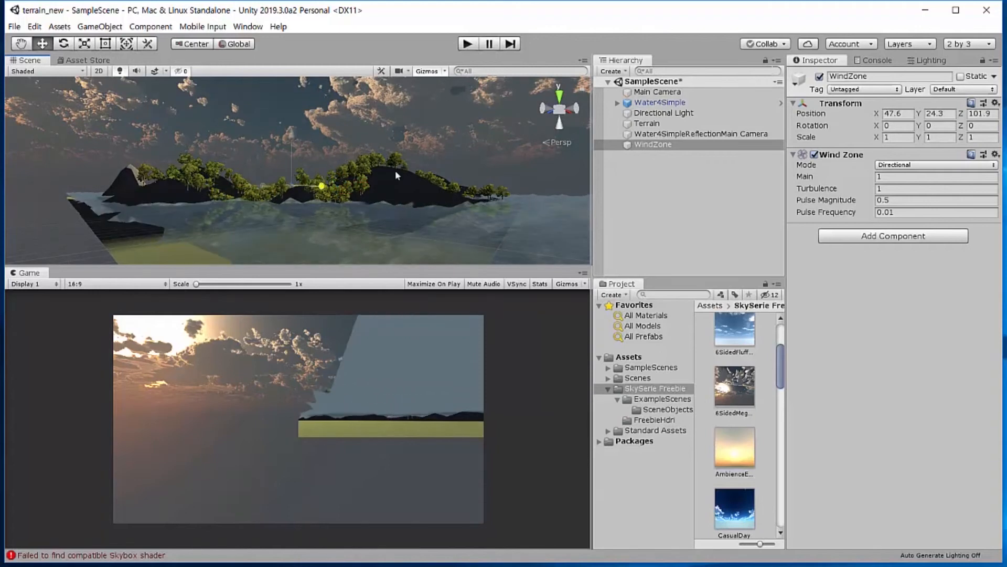
right_drag(414, 173, 429, 198)
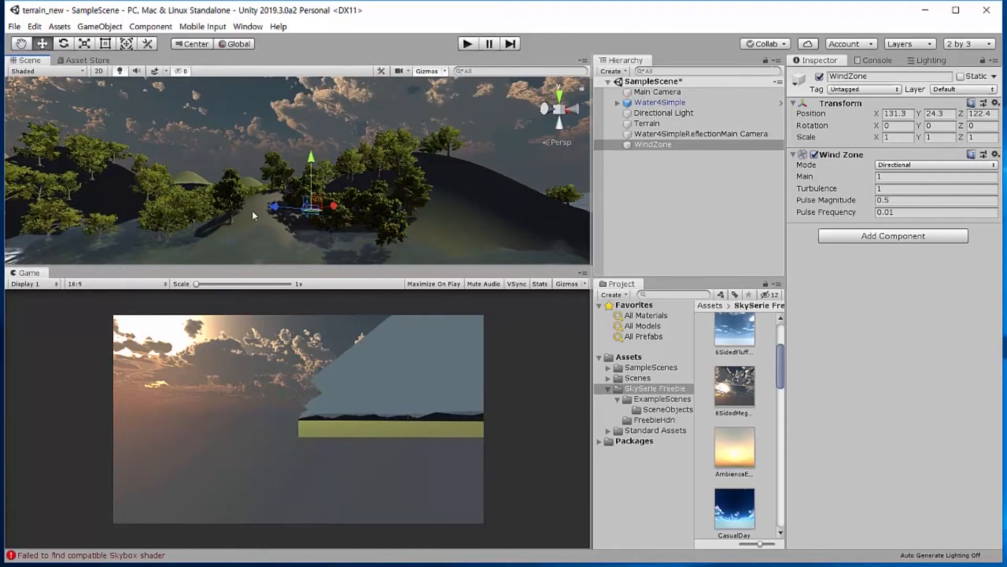
right_drag(406, 155, 365, 158)
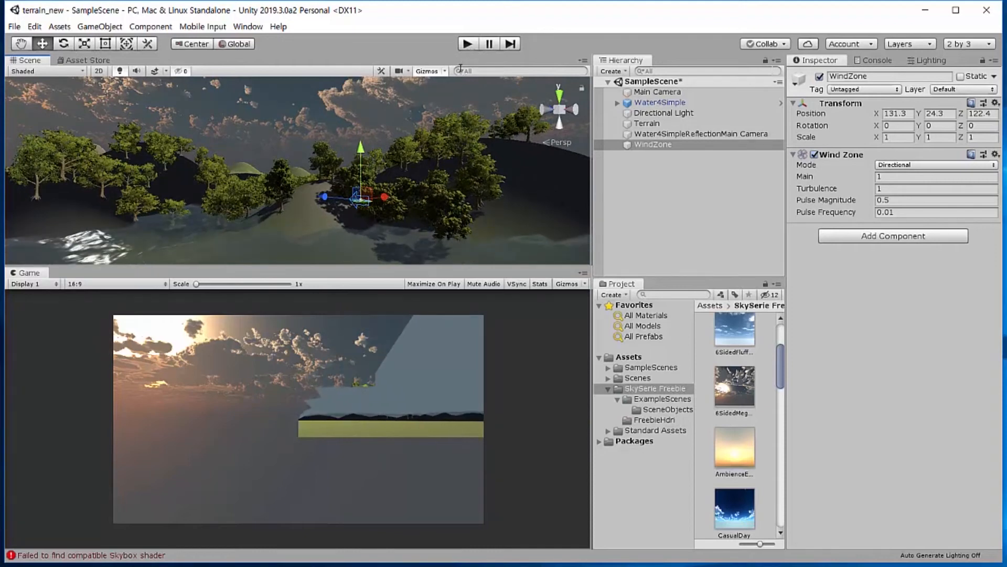
Run the scene to examine the wind's effect on the trees, stop it, and look over the whole terrain
click(467, 44)
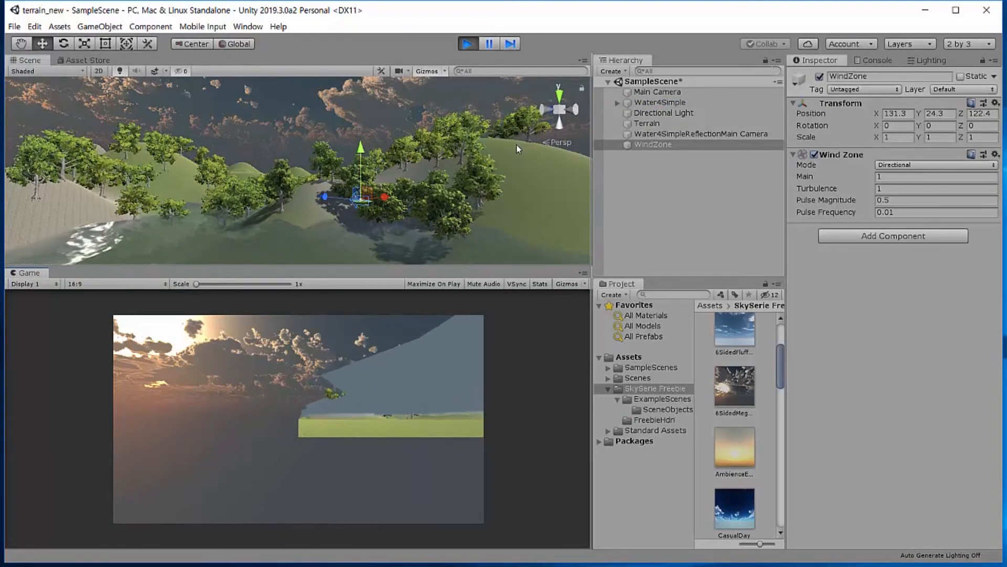
mouse_move(516, 144)
alt+mouse_down()
mouse_move(494, 164)
mouse_move(512, 154)
alt+mouse_up()
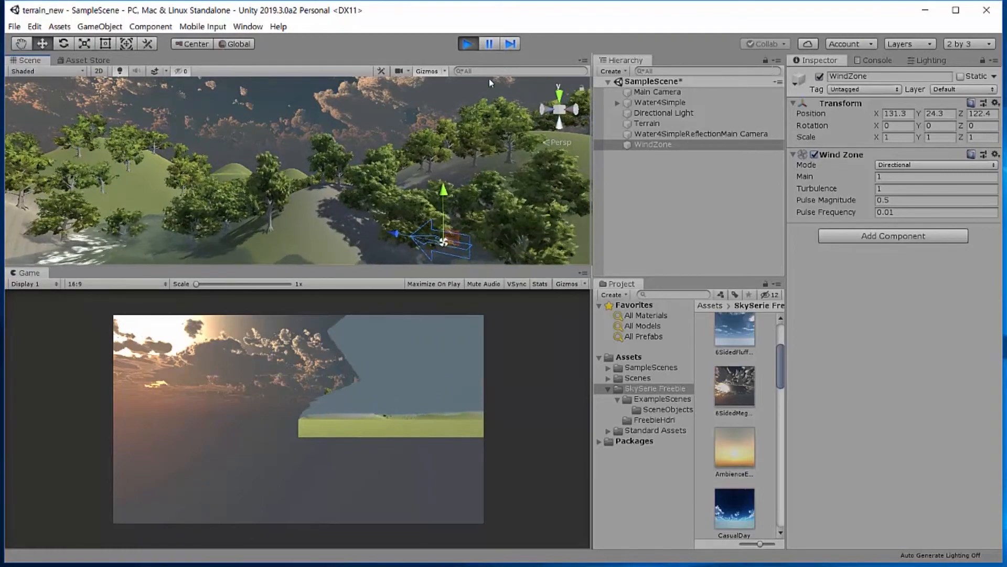
click(469, 44)
mouse_move(458, 136)
alt+mouse_down()
mouse_move(428, 219)
mouse_move(462, 252)
mouse_move(446, 121)
alt+mouse_up()
alt+drag(471, 195, 449, 248)
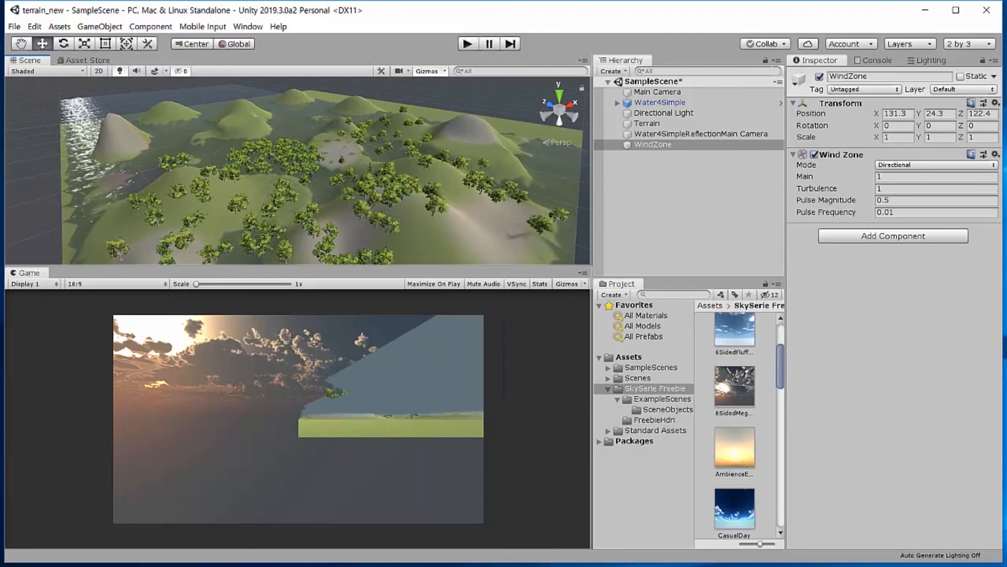